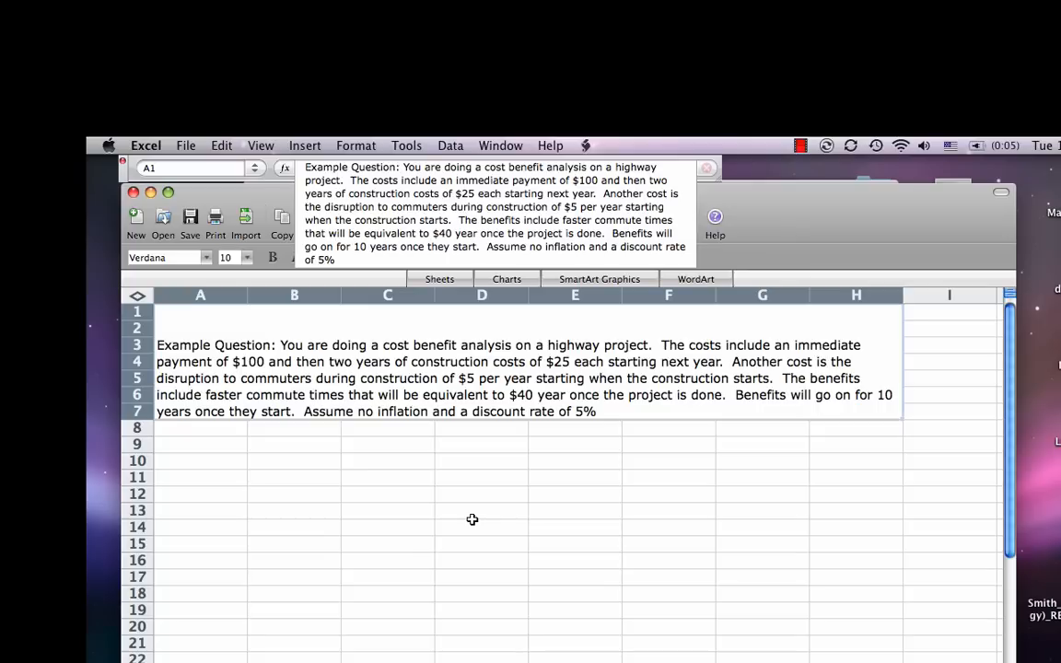
Step: Enter the column headings "Year" in A9 and "What will happen in each year?" in B9
key("Return")
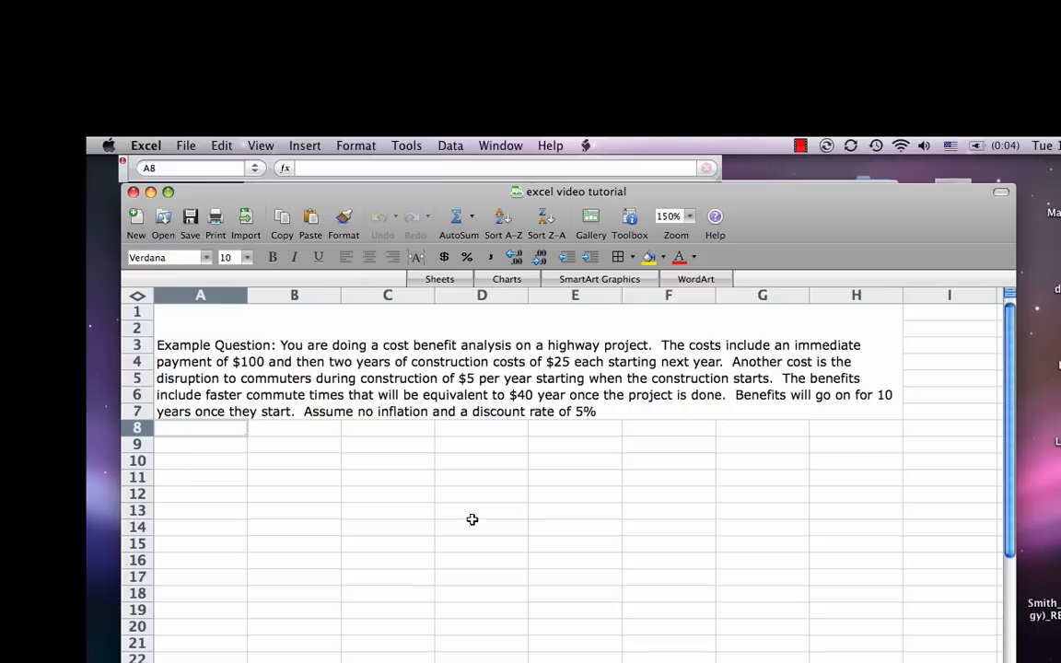
key("Down")
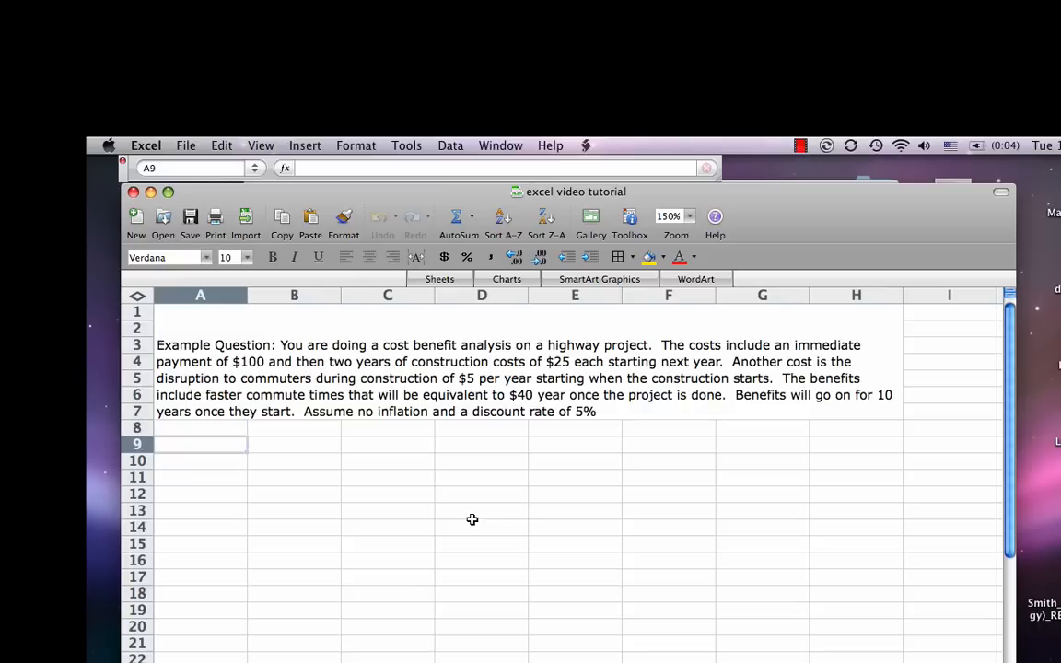
type("Year")
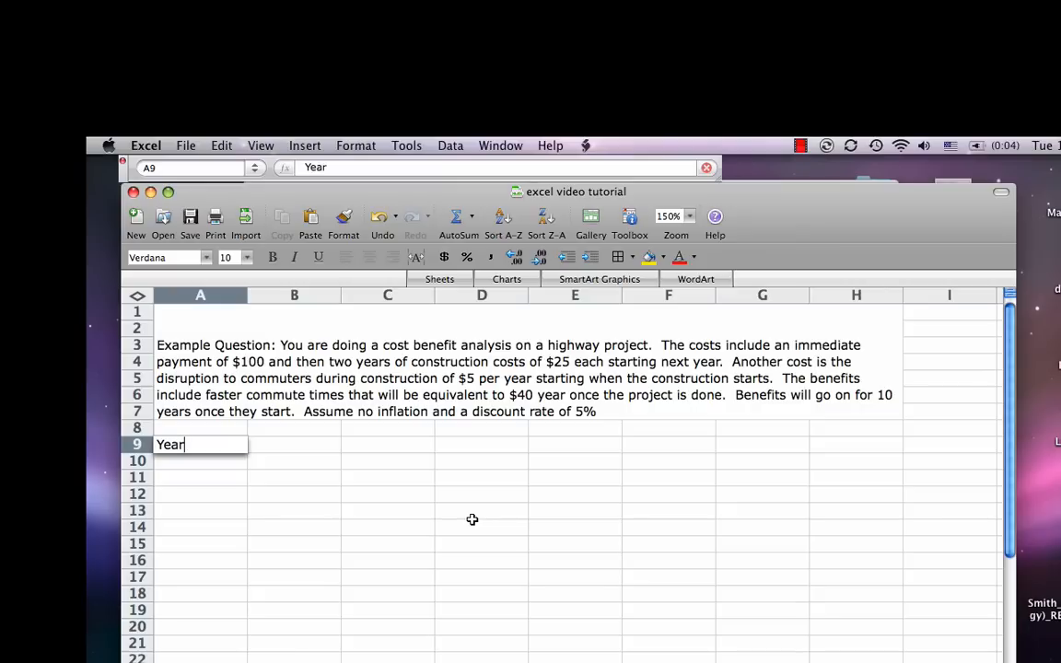
key("Tab")
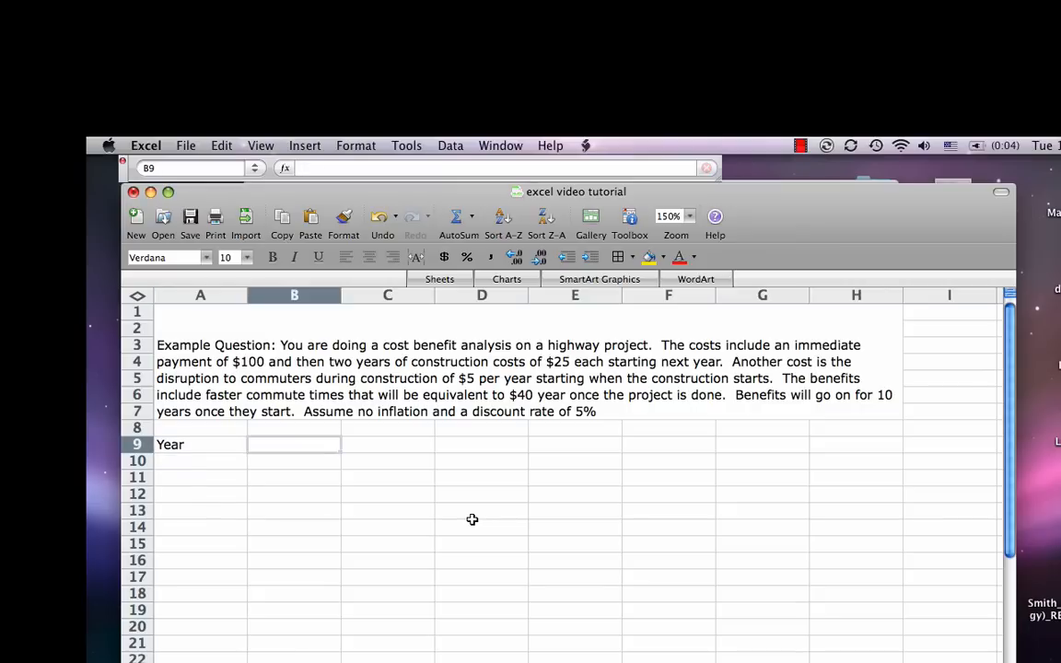
type("What will hap")
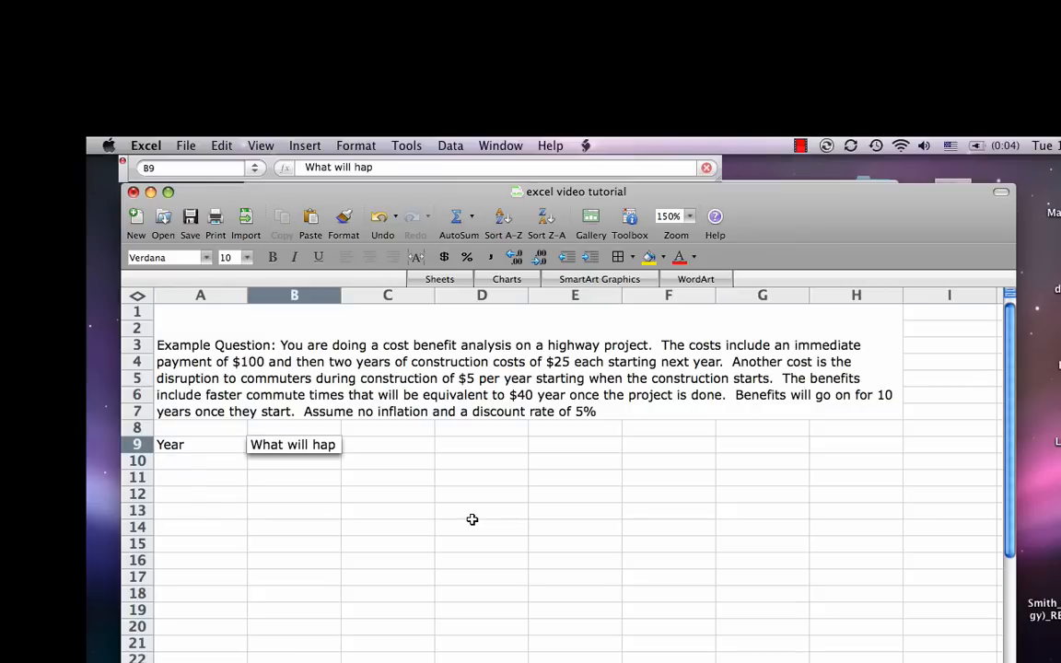
type("pen in each")
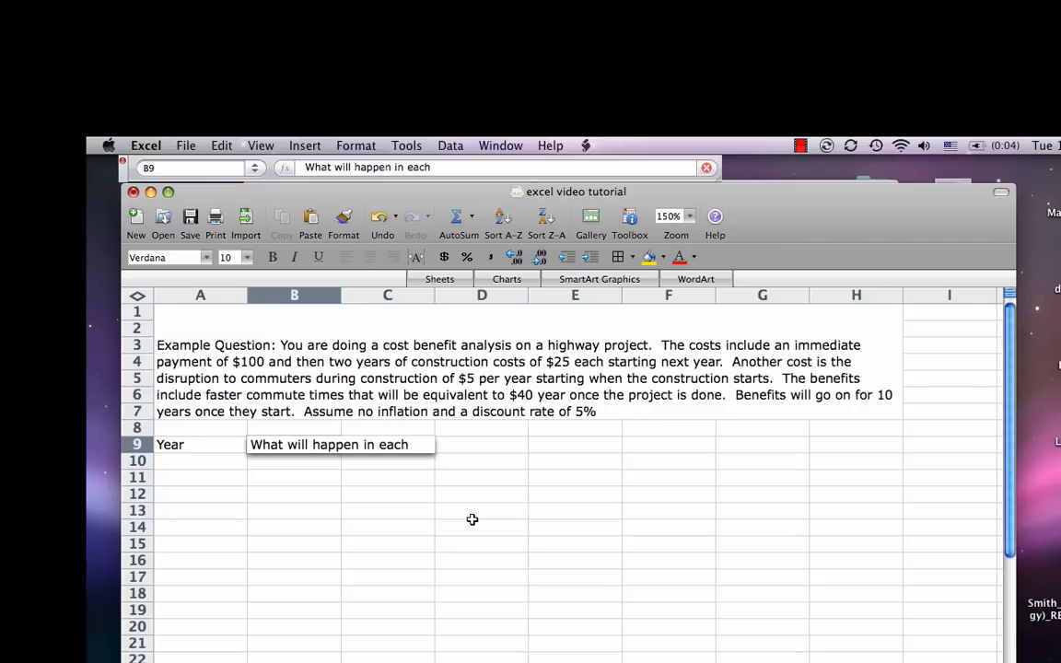
type(" year?")
key("Return")
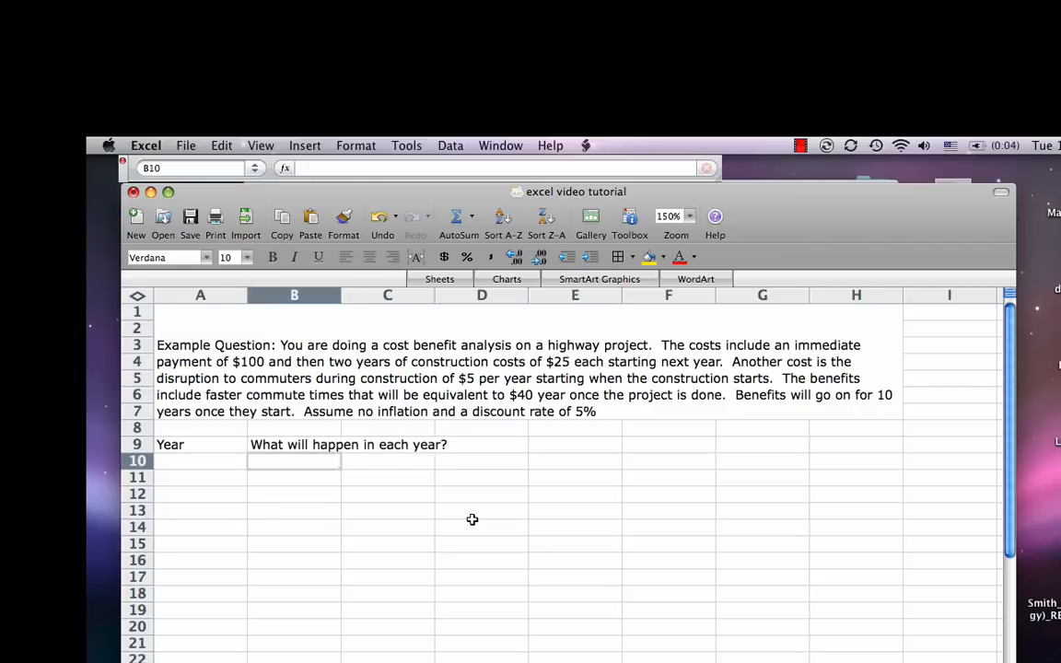
Step: Enter the starting years 0, 1 and 2 in cells A10 to A12 under the Year heading
key("Left")
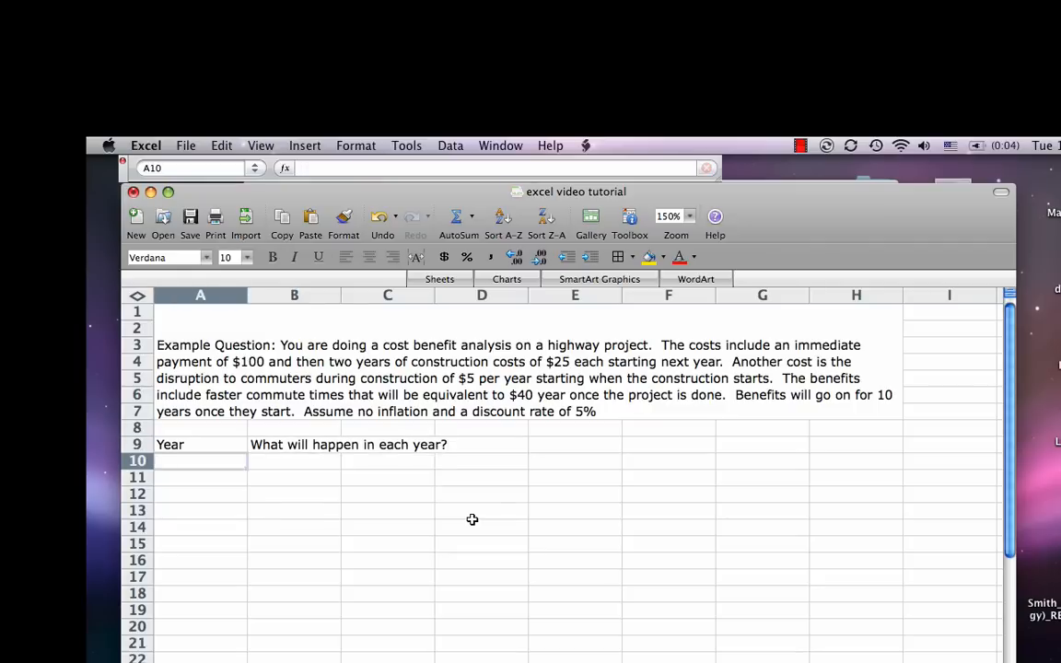
type("0")
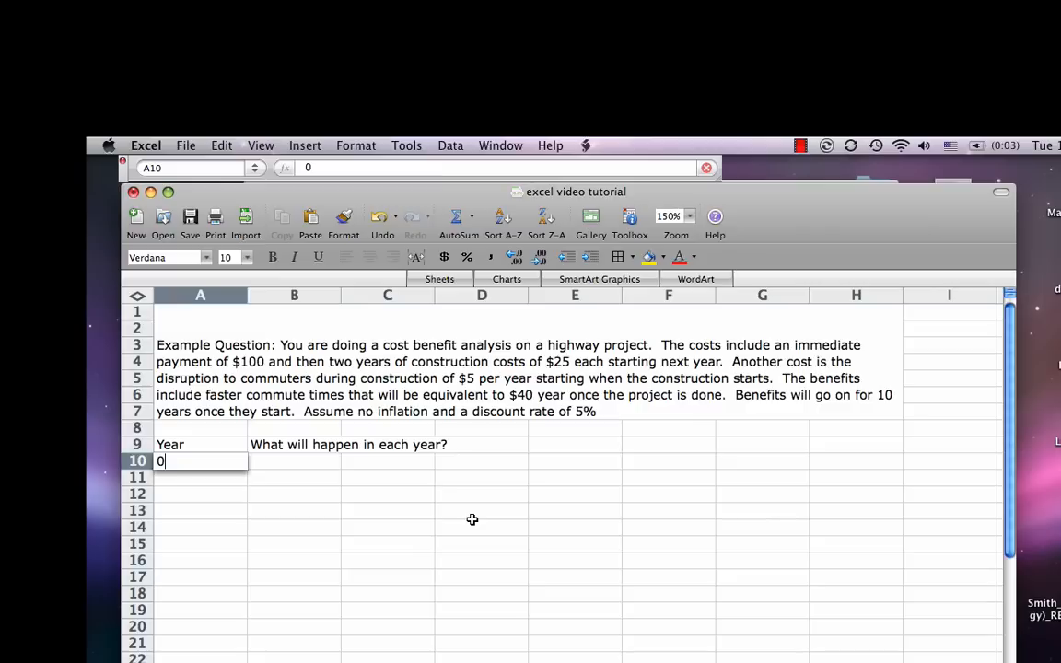
key("Return")
type("1")
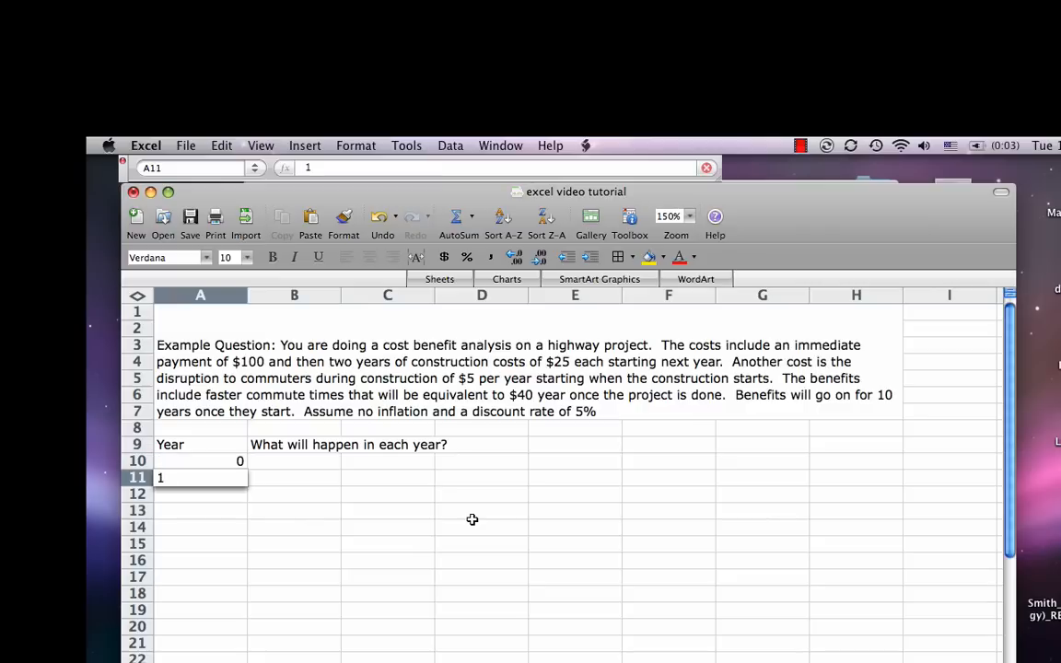
key("Return")
type("2")
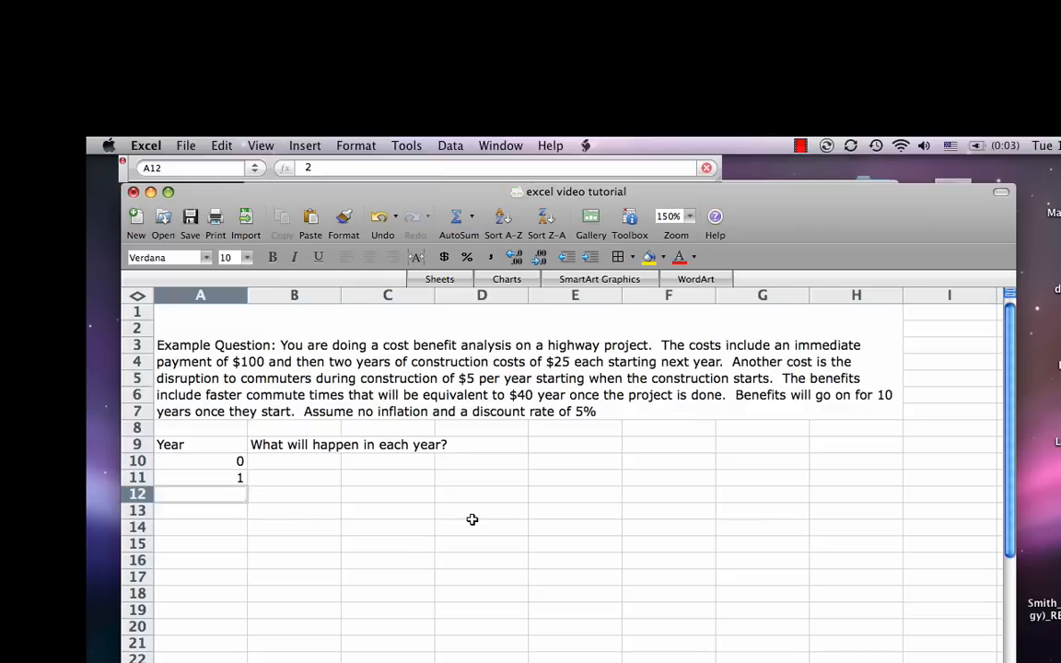
key("Return")
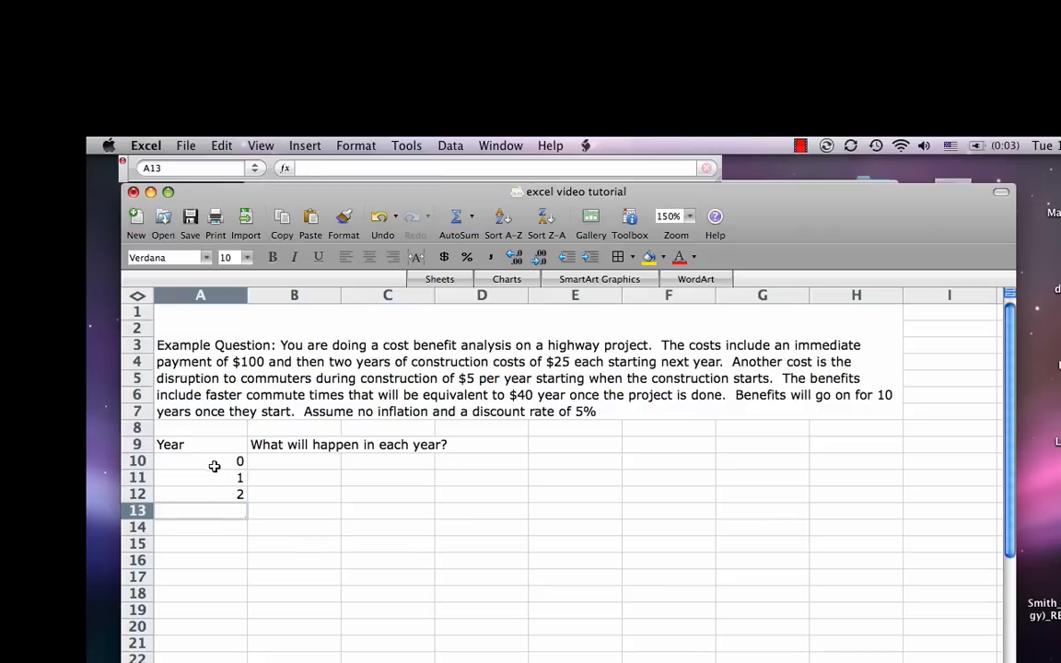
Step: Extend the 0, 1, 2 year series from A10:A12 down column A past year 12
left_click_drag(213, 464, 213, 493)
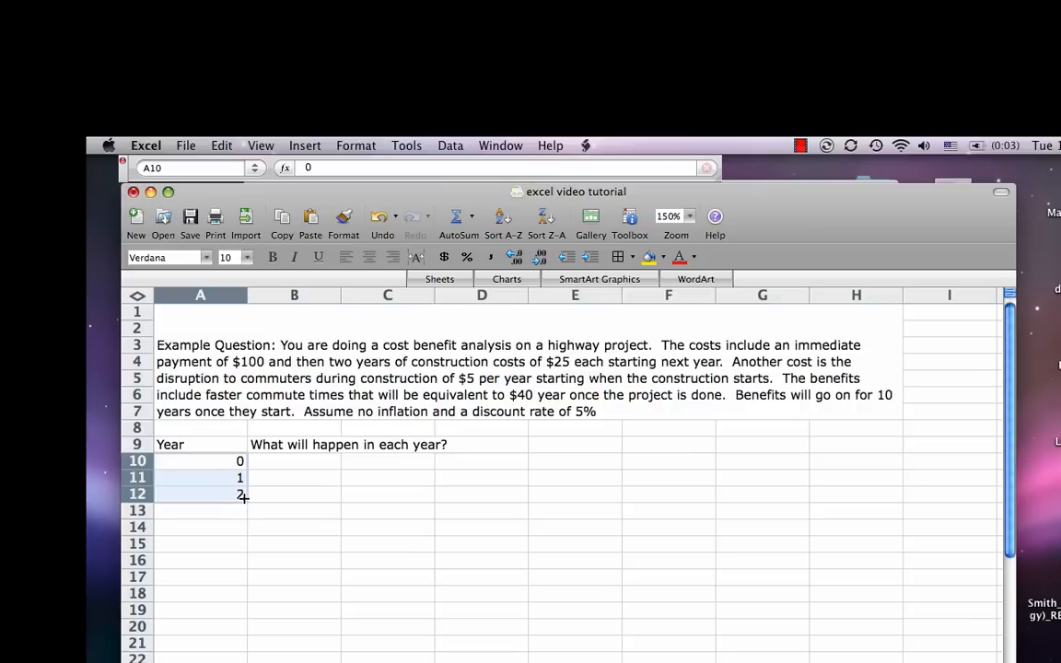
left_click_drag(245, 498, 253, 660)
left_click(269, 609)
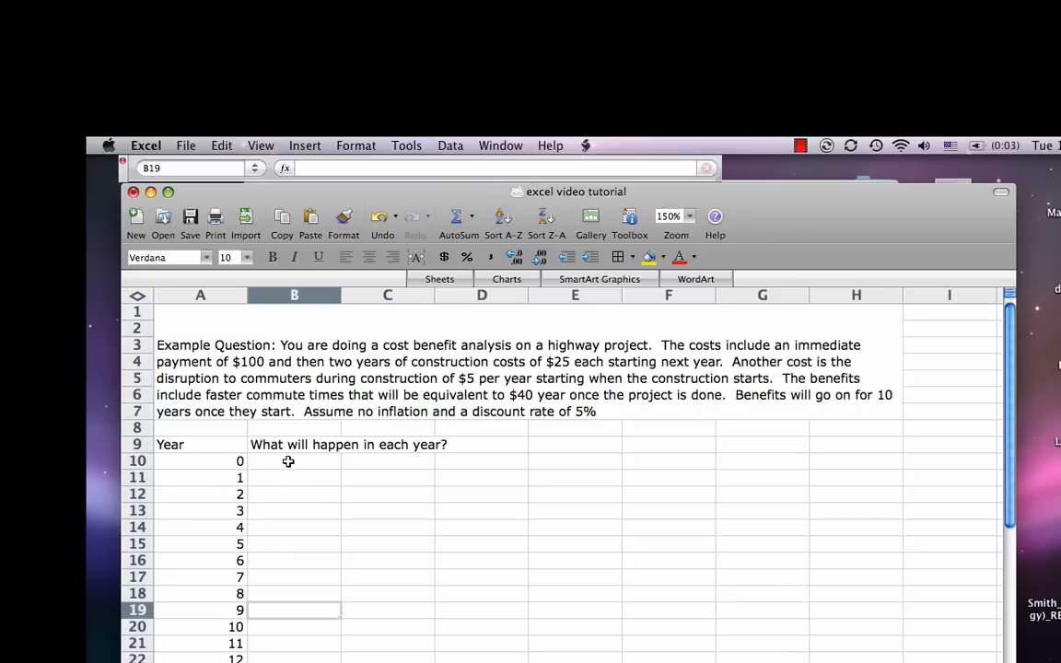
Step: Enter "Immediate payment of $100" in B10 as the event for year 0
left_click(288, 461)
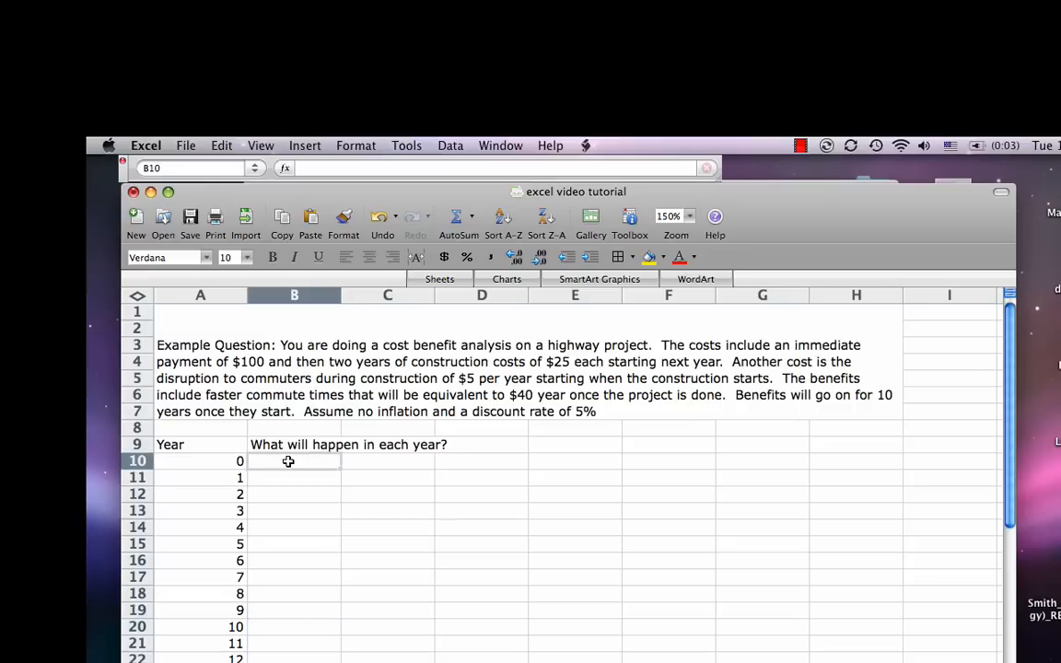
type("Immediate pa")
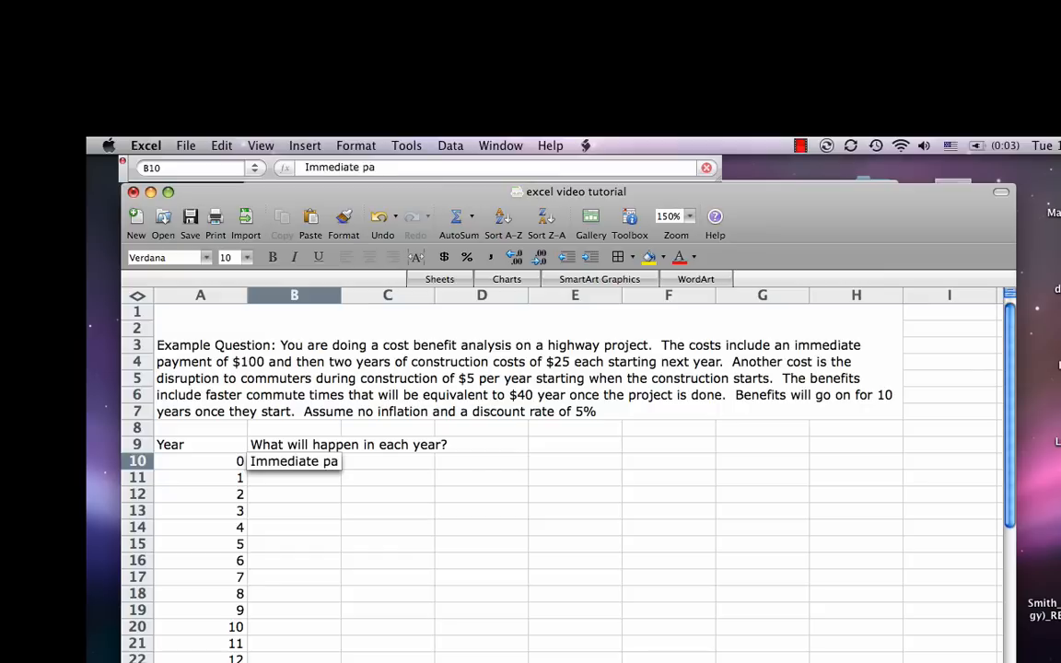
type("yment of $1")
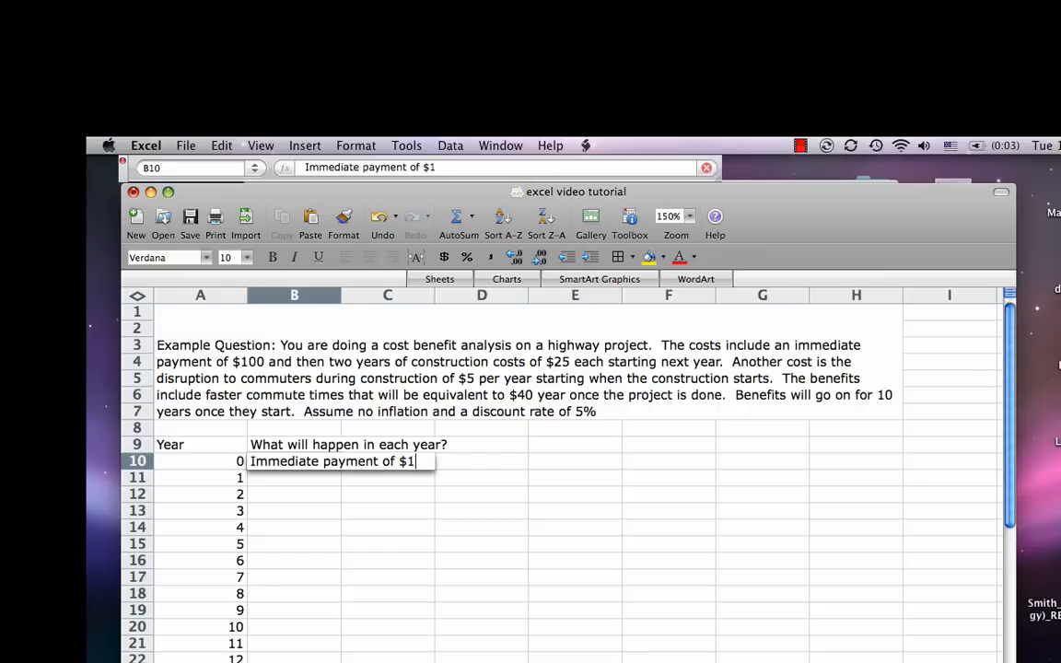
type("00")
key("Return")
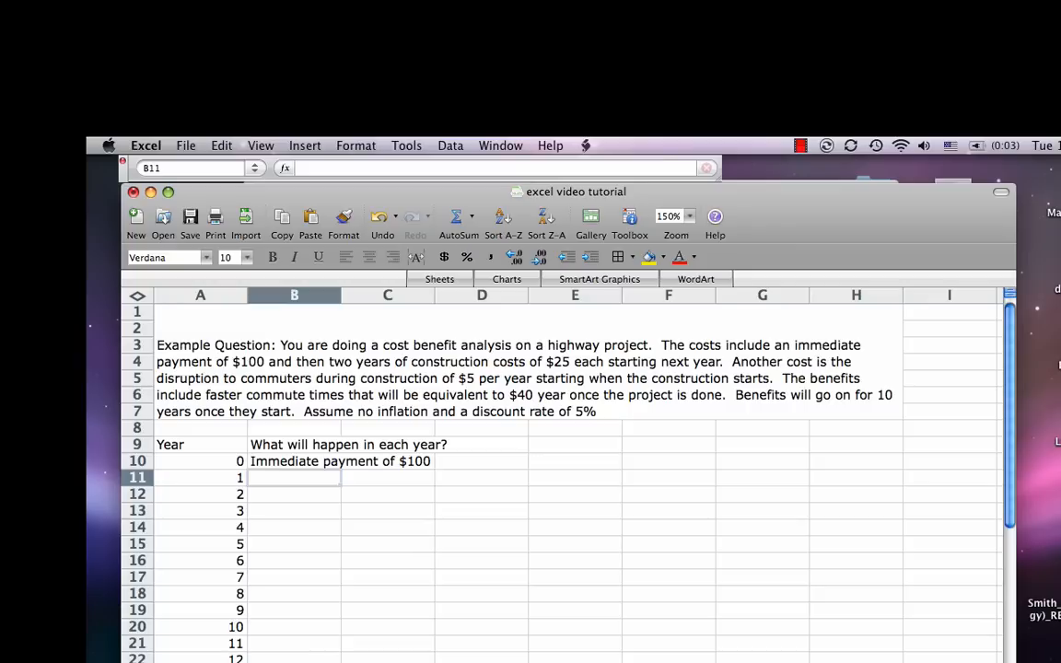
Step: Enter "Construction costs of $25 and $5" in B11 and B12 for years 1 and 2
type("Construction")
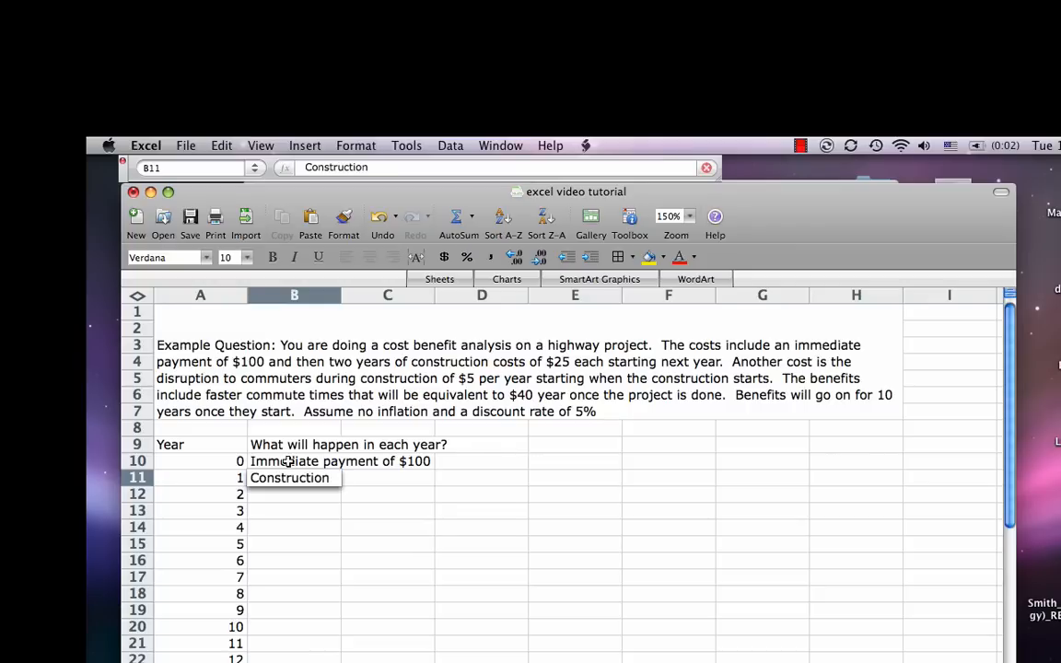
type(" costs of $")
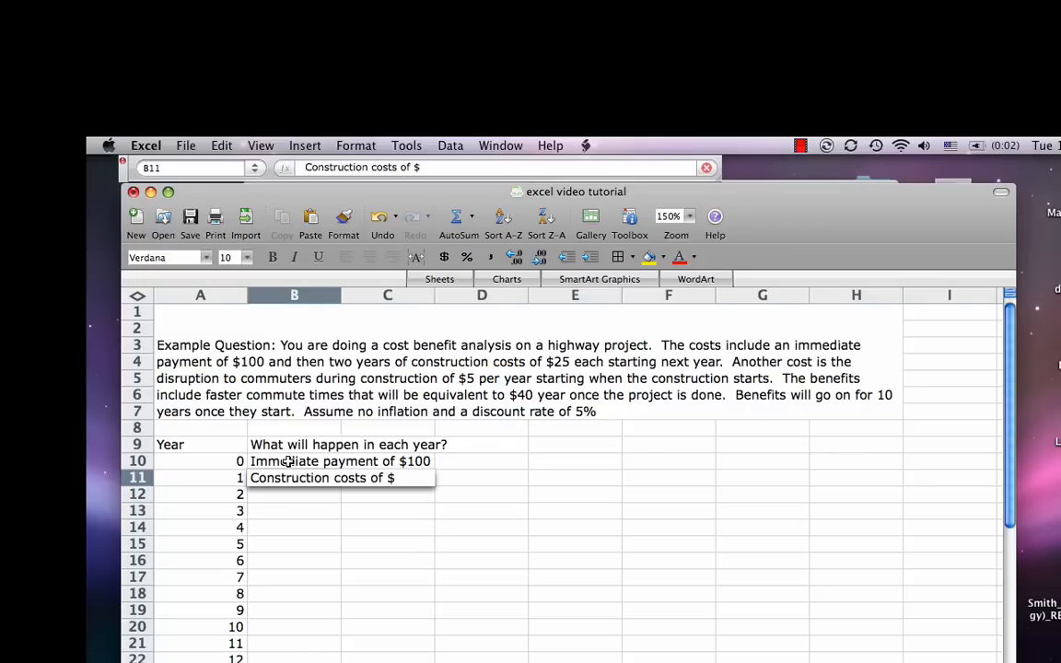
type("25 and $")
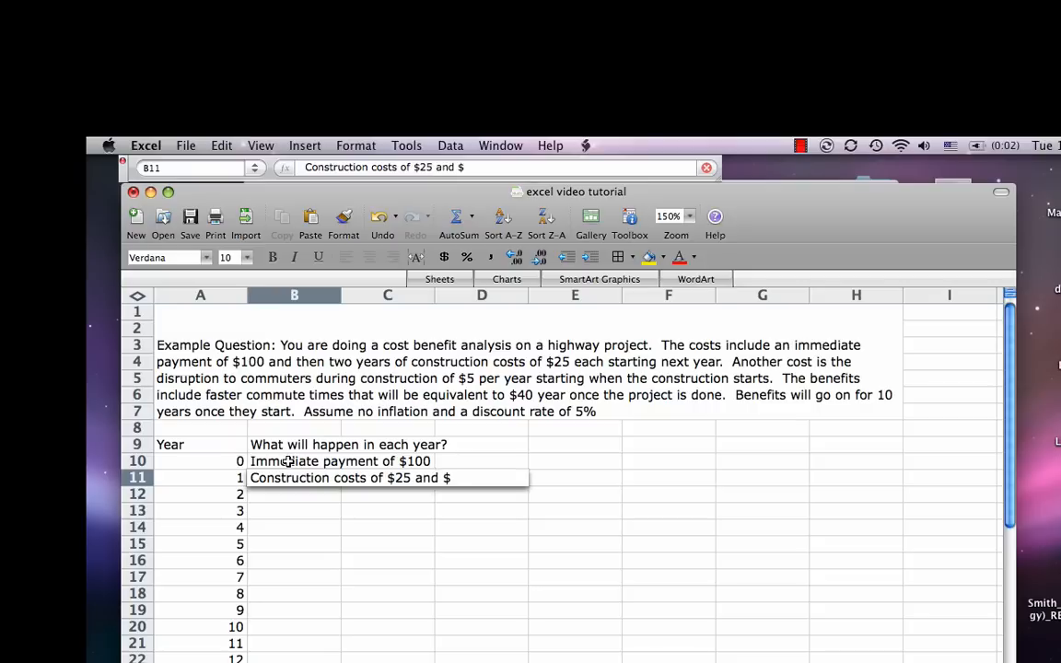
type("5")
key("Return")
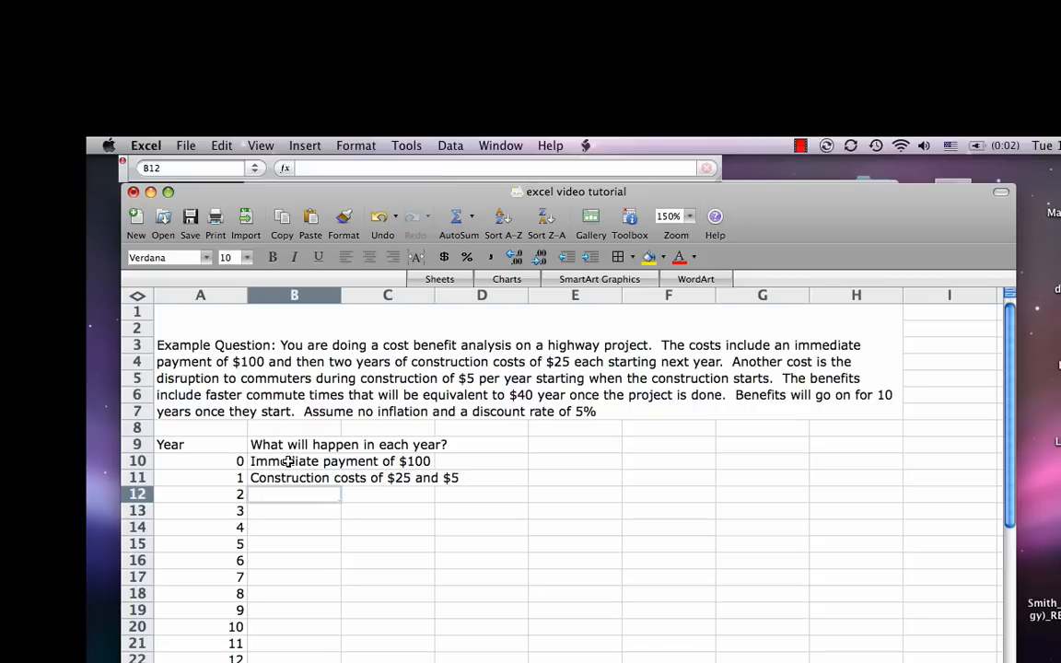
type("Const")
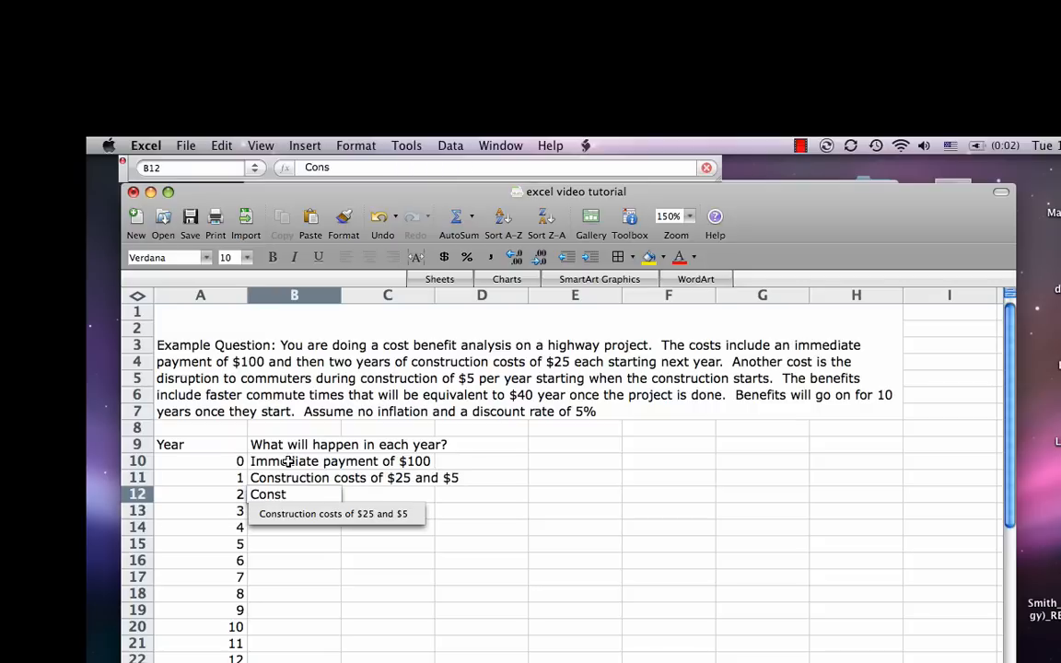
type("ruction")
key("Down")
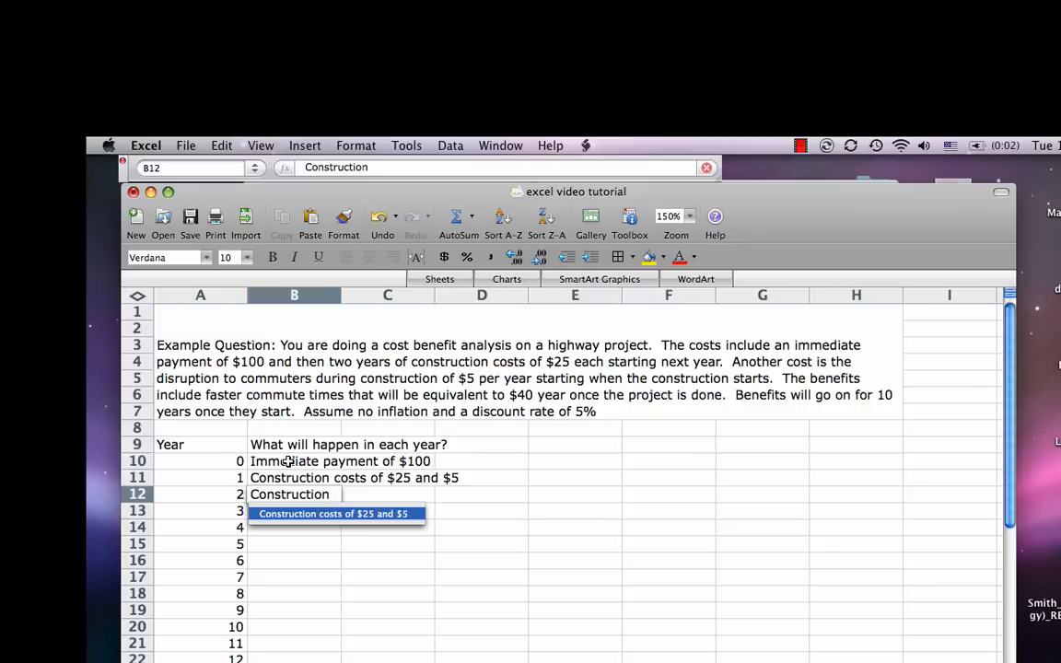
key("Return")
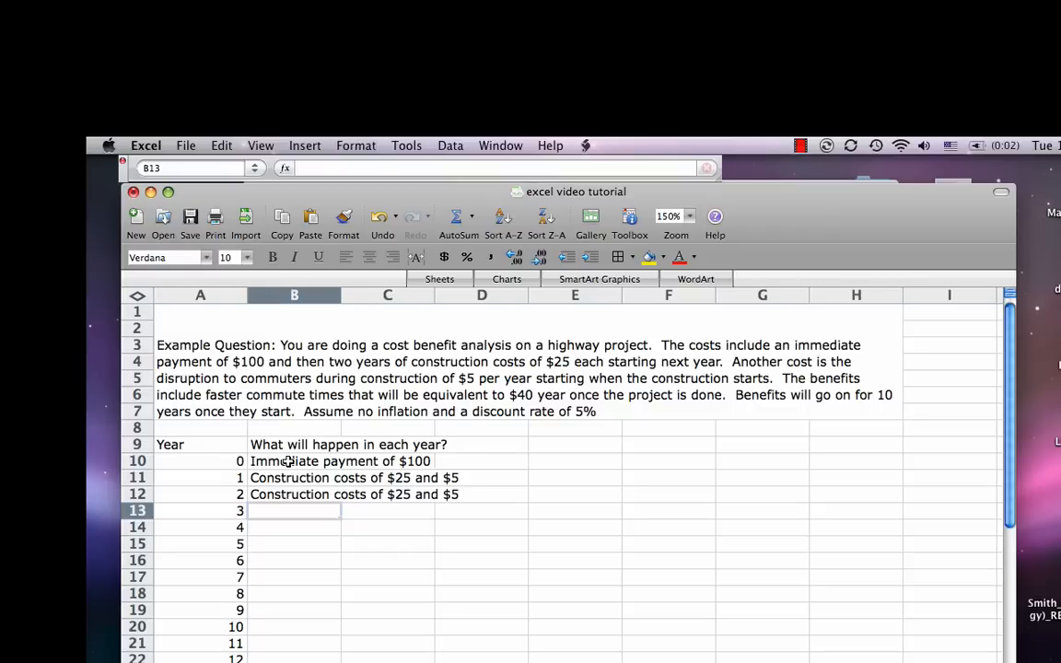
Step: Enter "Benefits of $40" in B13 as the event for year 3
type("Benefits of")
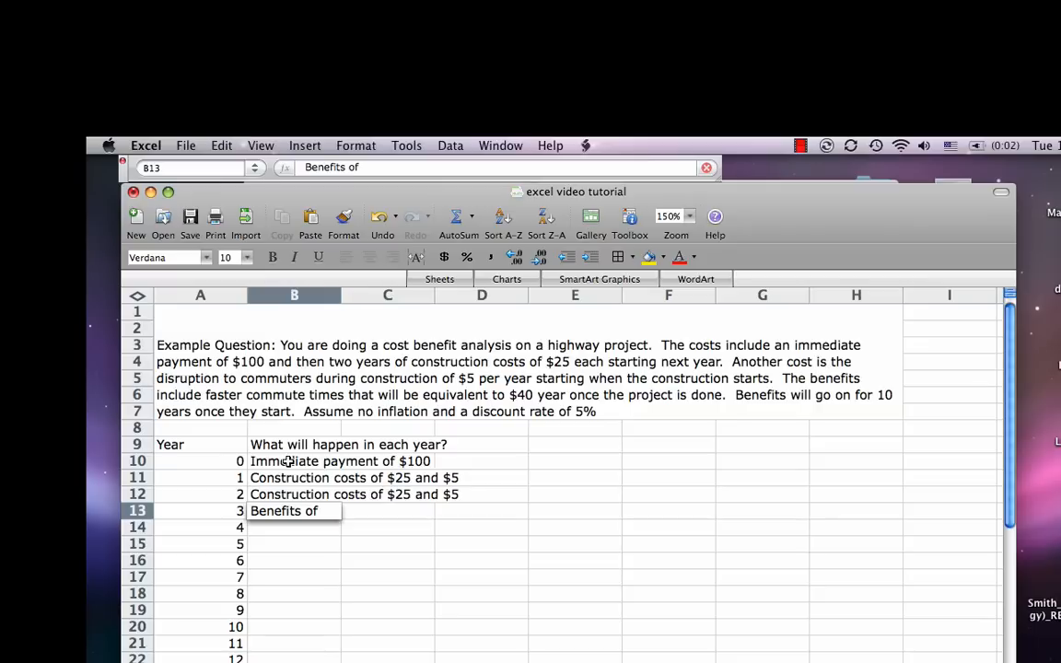
type(" $40")
key("Return")
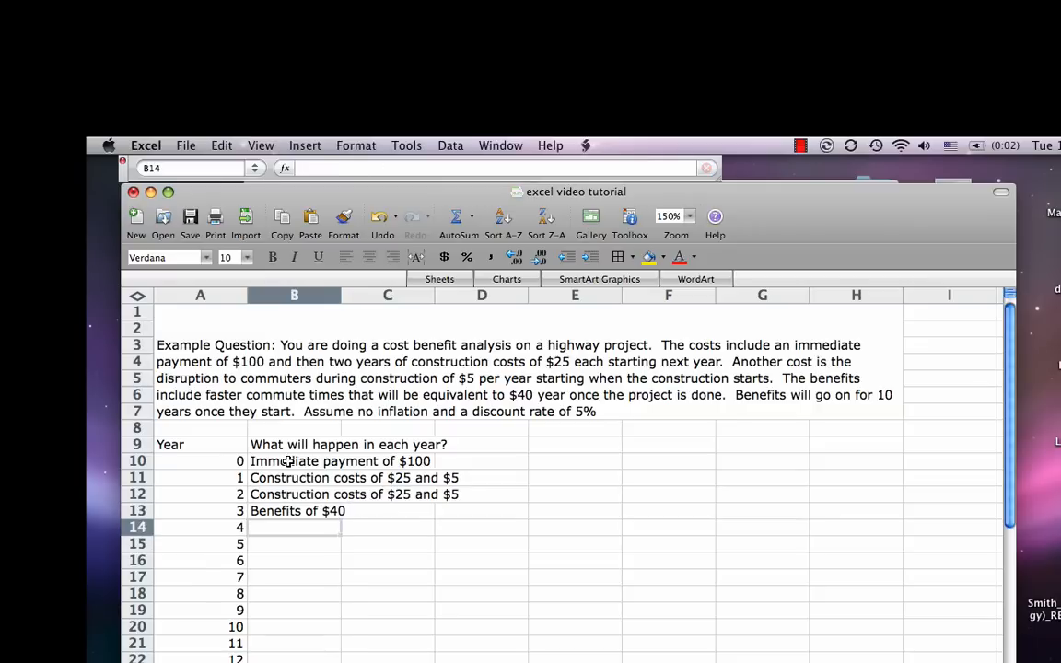
Step: Fill the "Benefits of $40" entry from B13 down to B22, covering years 3 through 12
key("Up")
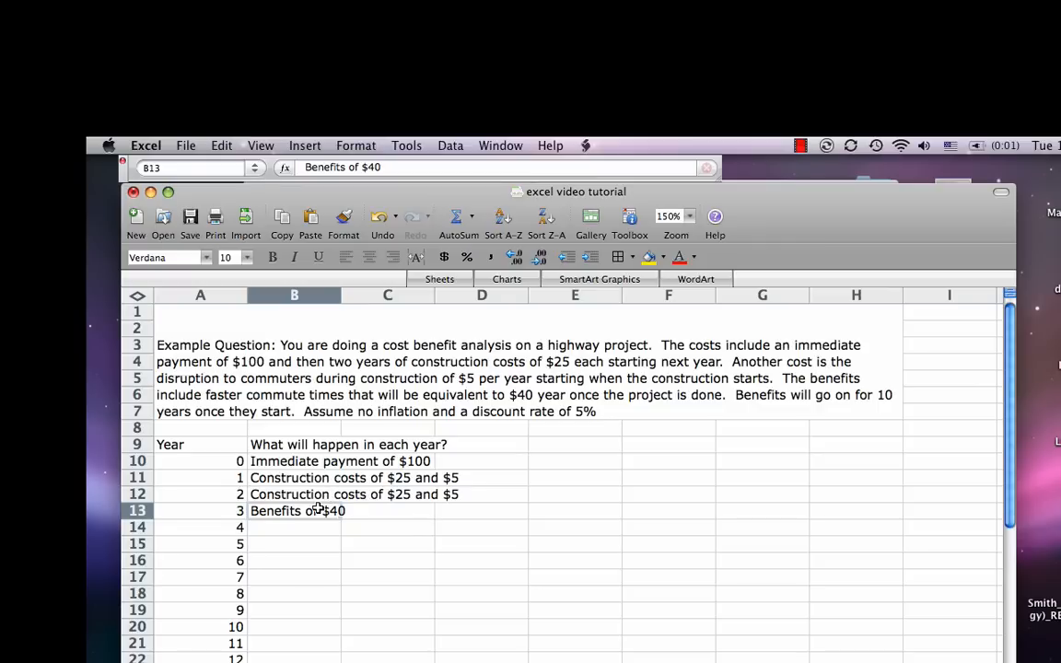
key("shift+Down")
key("shift+Down")
key("shift+Down")
key("shift+Down")
key("shift+Down")
key("shift+Down")
key("shift+Down")
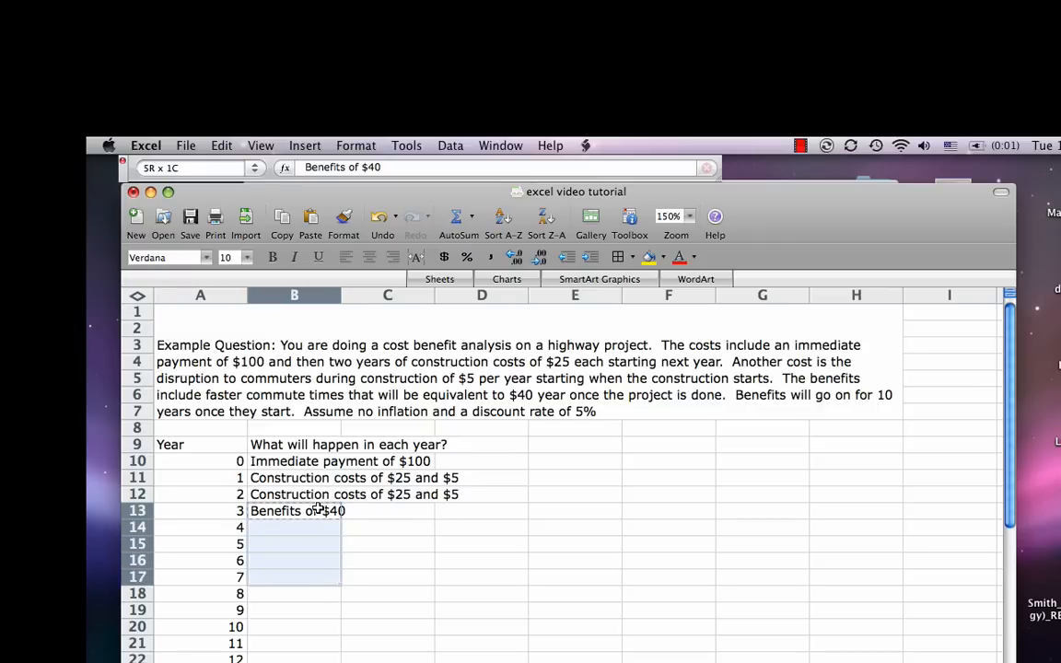
key("shift+Down")
key("shift+Down")
key("ctrl+d")
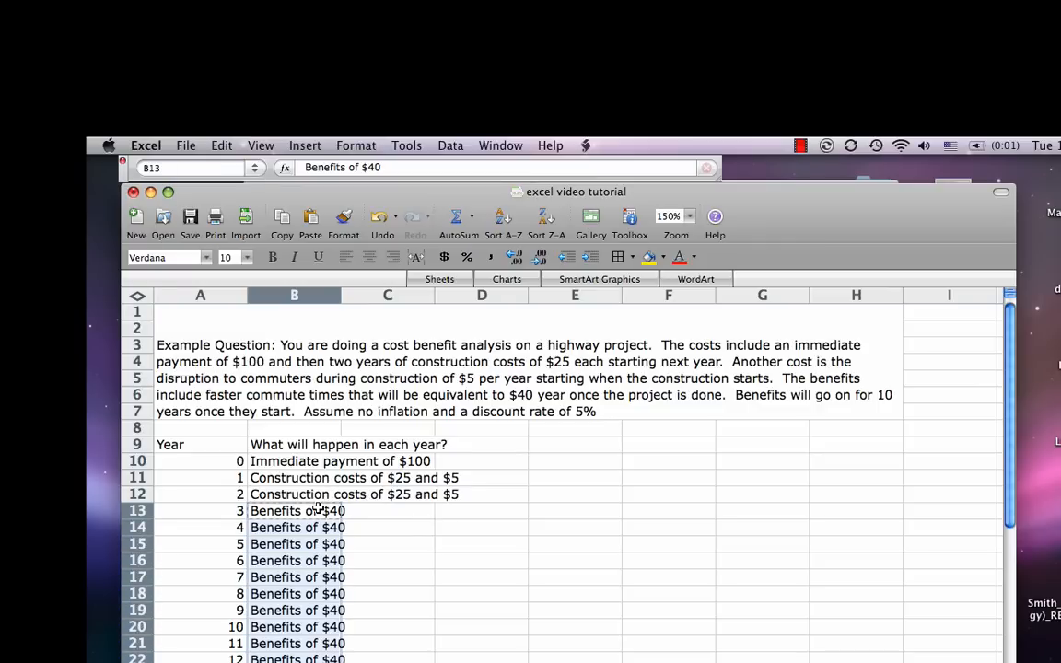
Step: Enter "nothing" in cells B23 to B26 for the years after the benefits end
key("Down")
key("Down")
key("Down")
key("Down")
key("Down")
key("Down")
key("Down")
key("Down")
key("Down")
key("Down")
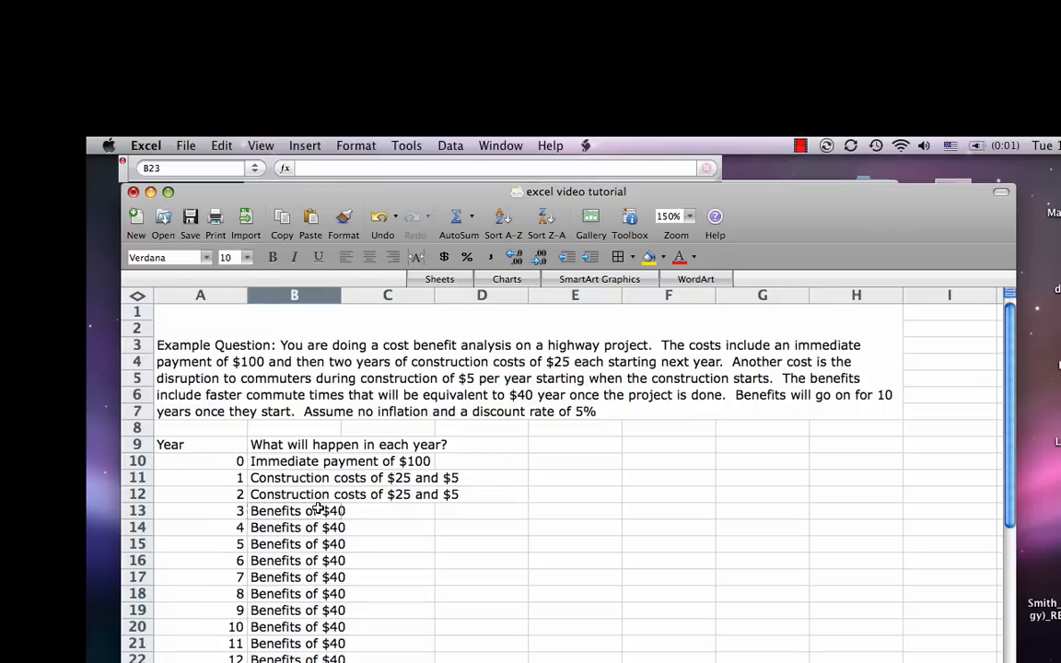
type("nothing")
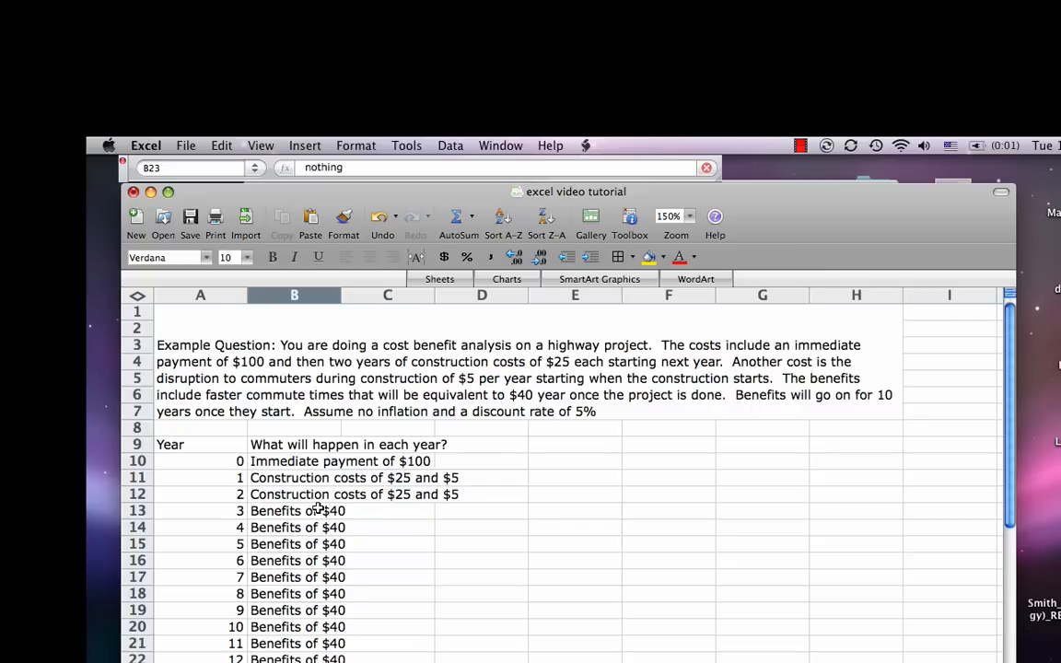
key("Return")
type("nothing")
key("Return")
type("othin")
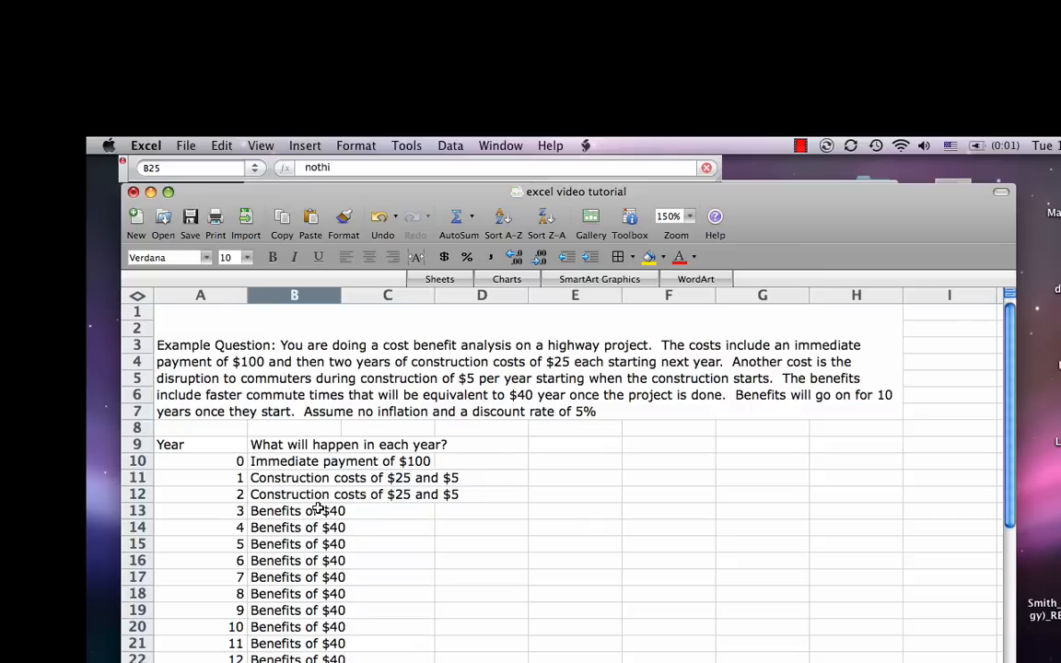
type("g")
key("Return")
type("n")
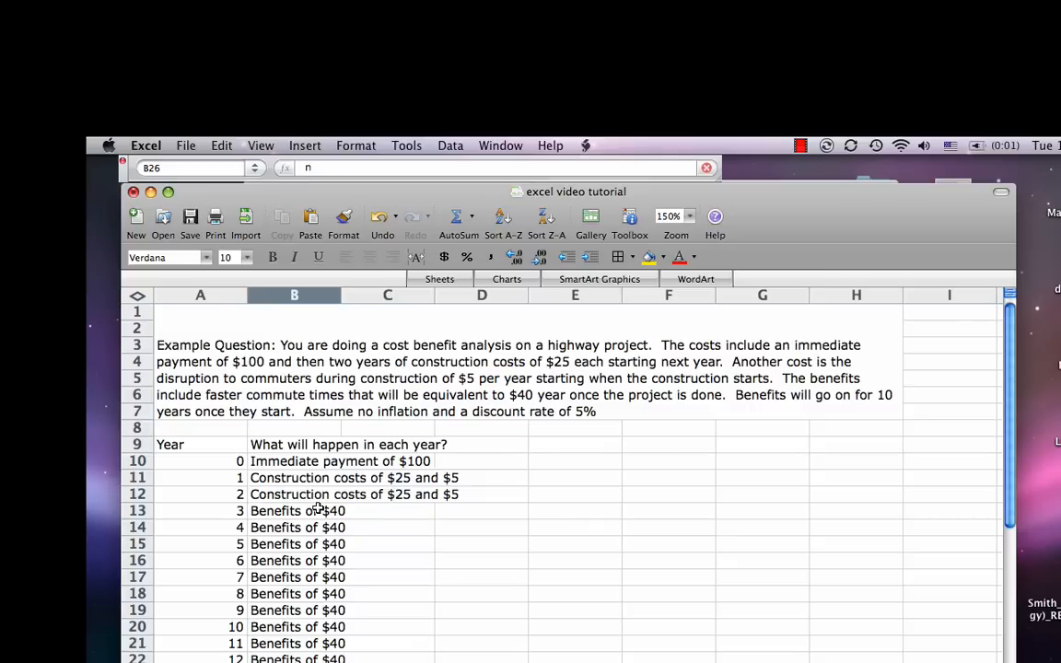
key("Return")
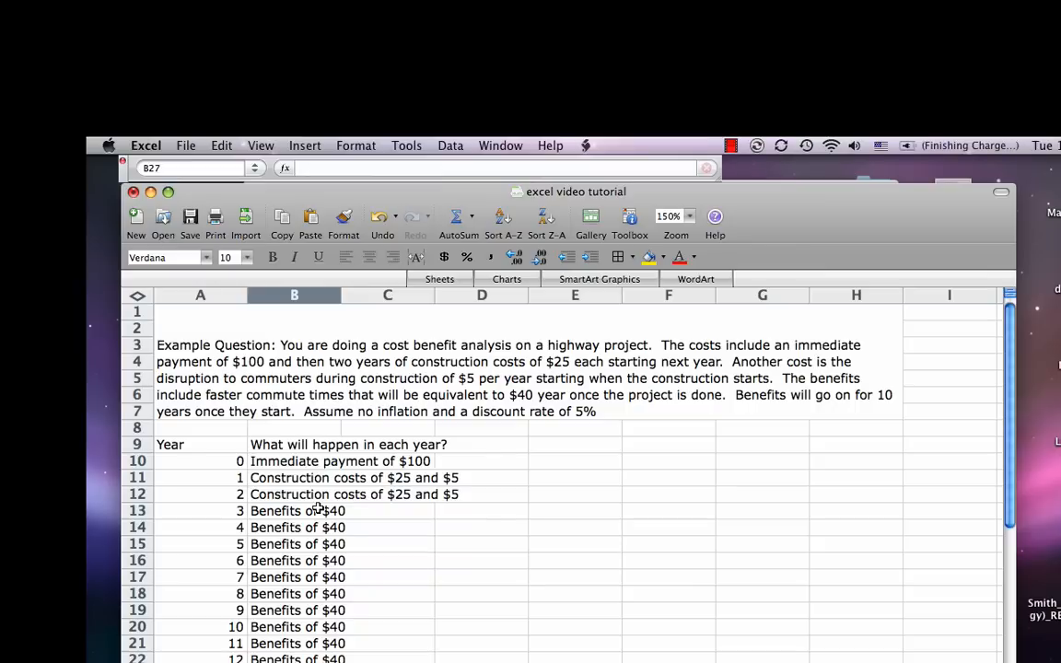
Step: Enter "forever" in A27 as the last year label and "nothing" in B27 as its event
key("Left")
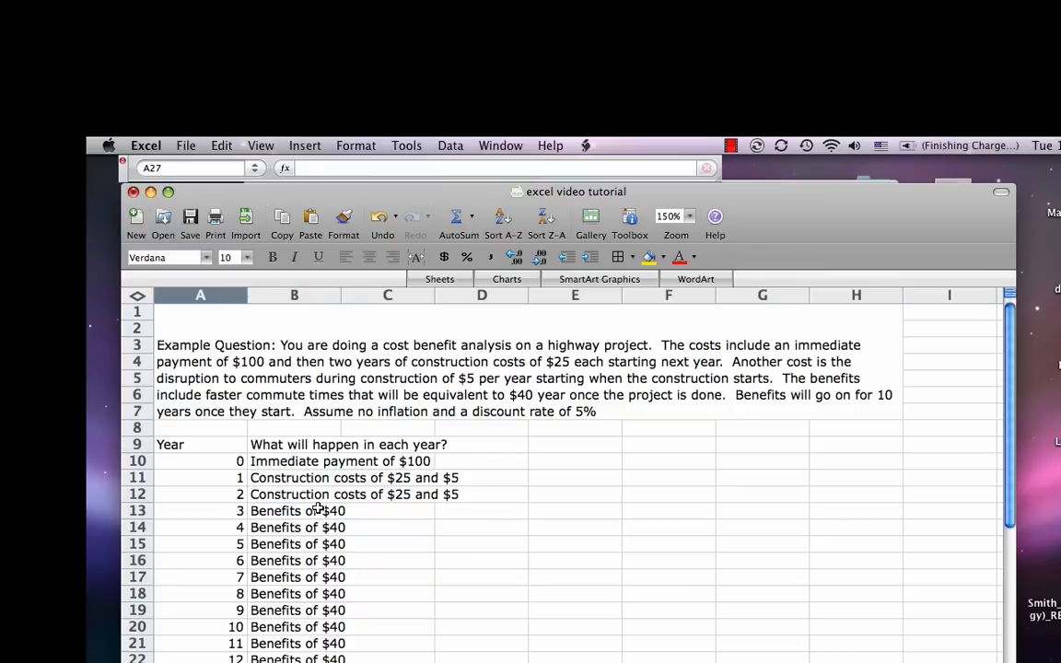
type("forever")
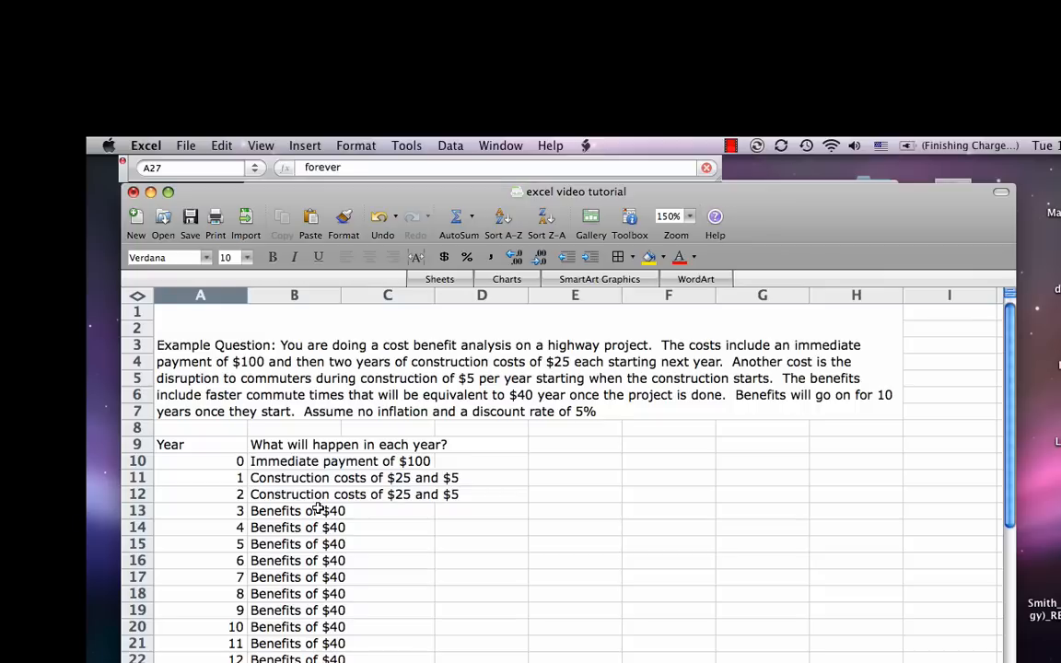
key("Tab")
type("nothing")
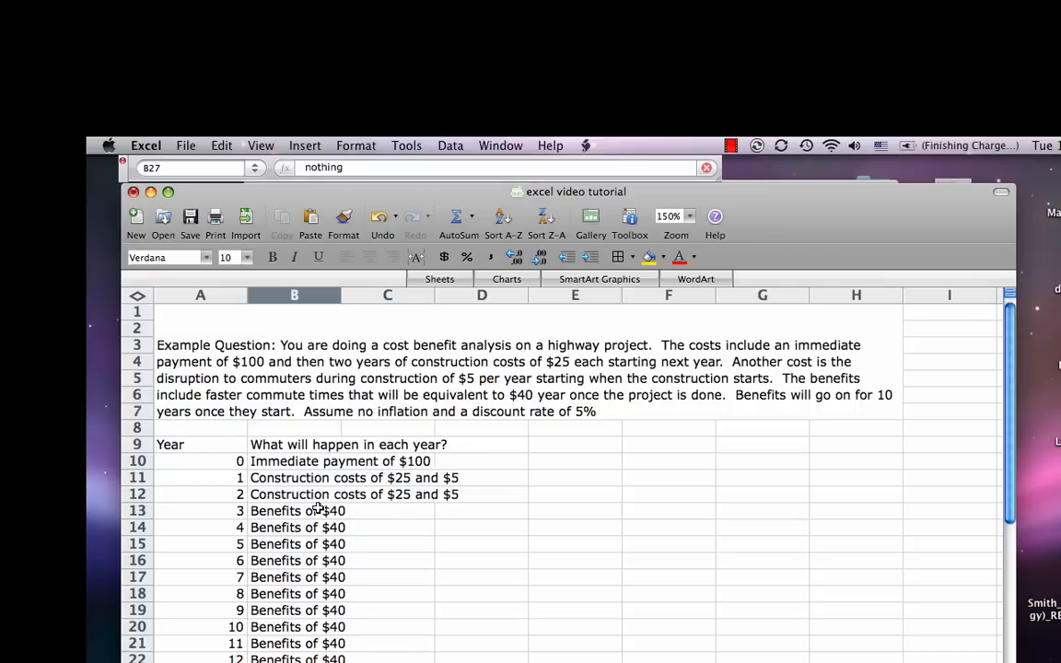
key("Return")
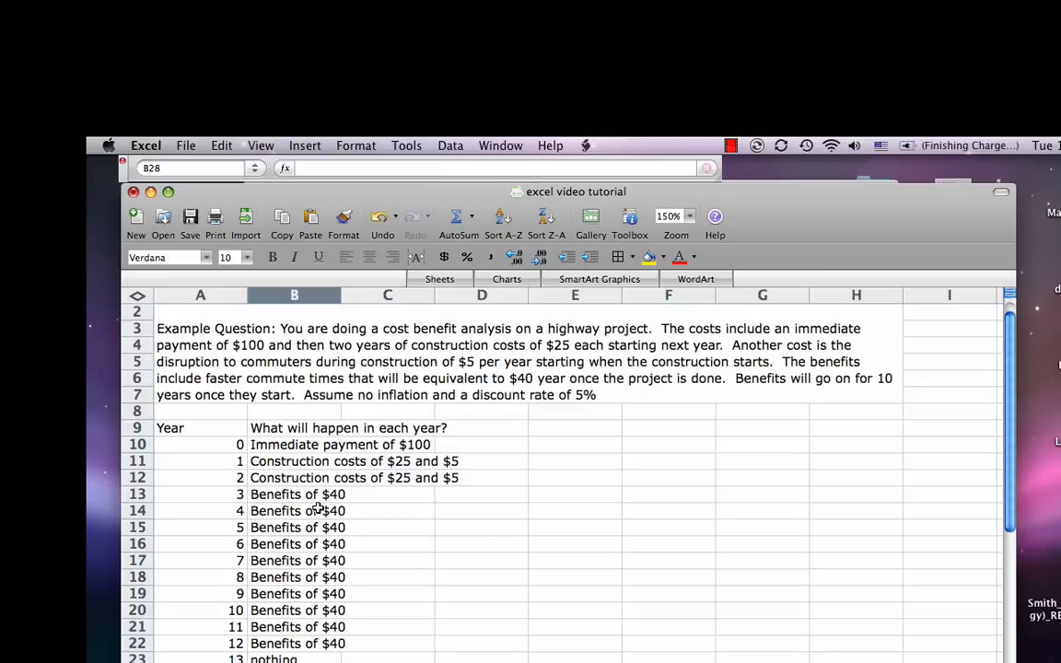
Step: Enter the label "Interest rate" in A29 and the value 5% in B29 below the year table
scroll(355, 578, "down", 3)
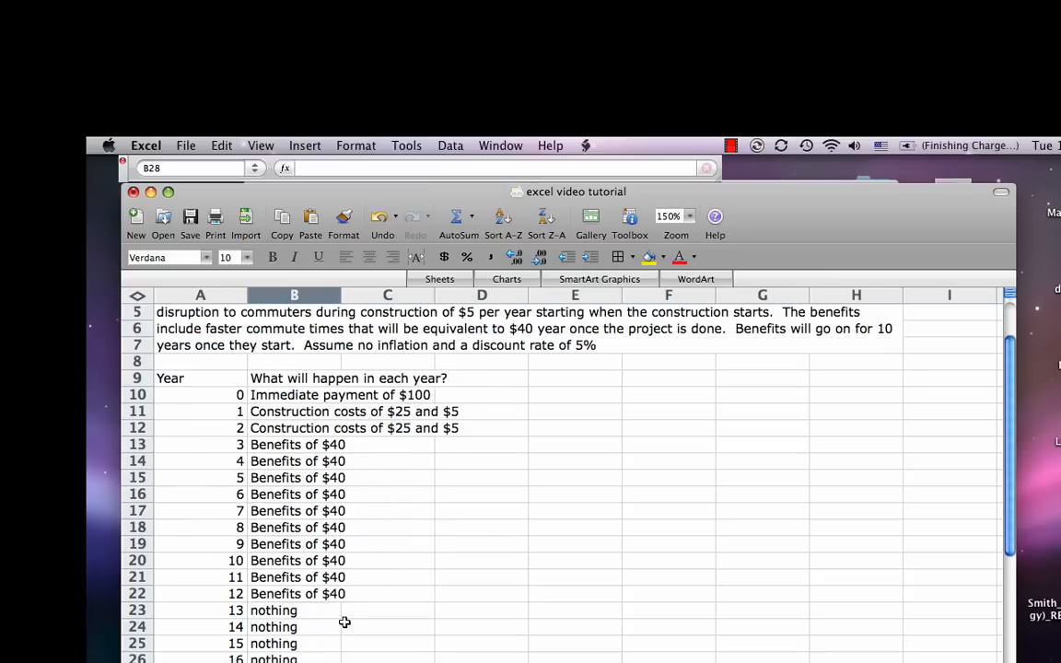
left_click(200, 662)
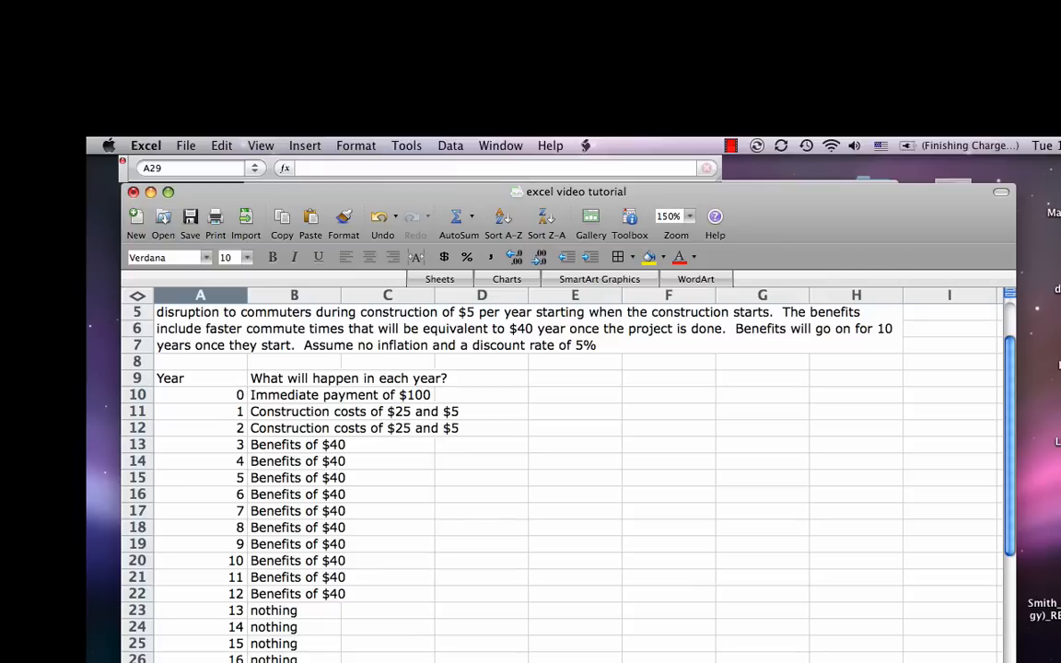
type("Interest ra")
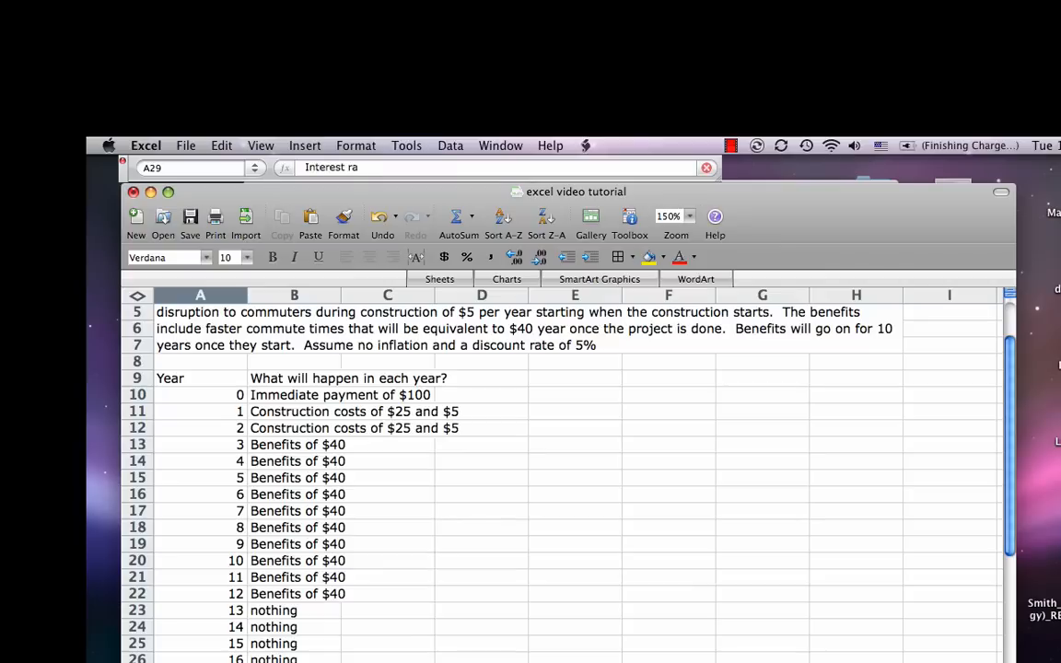
type("te")
key("Tab")
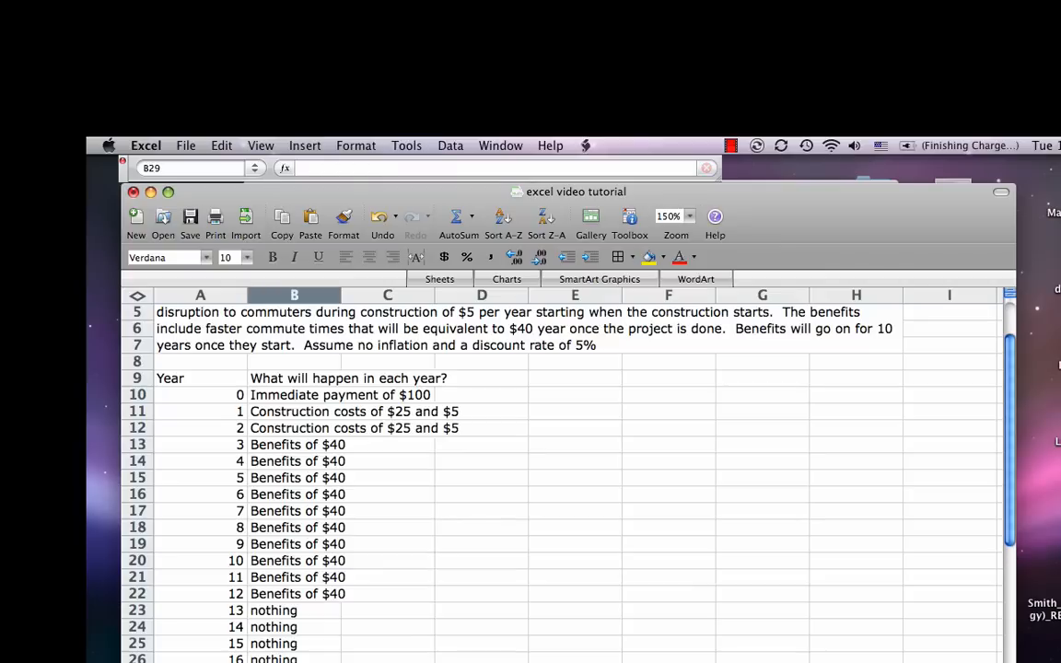
type("5%")
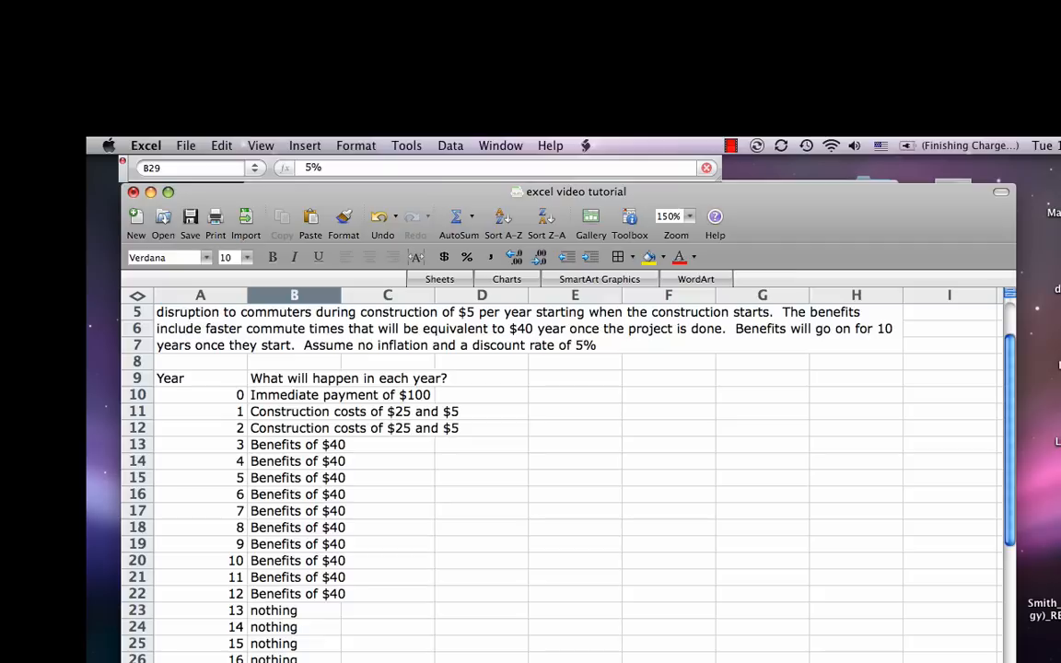
key("Return")
Step: Highlight the interest rate label and value in A29:B29 with a yellow fill
key("Up")
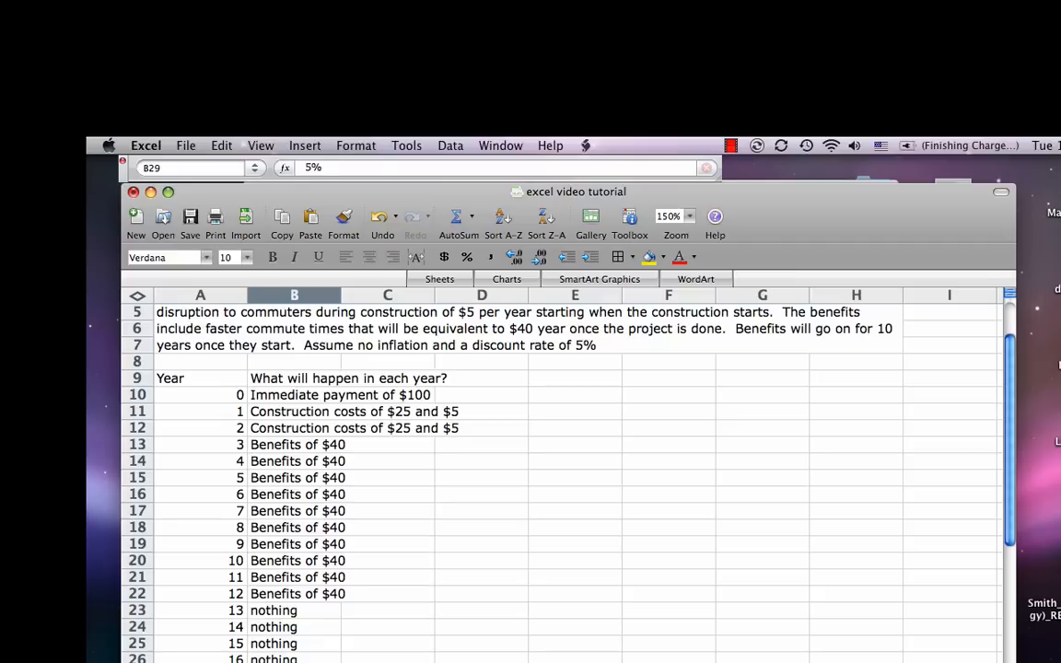
key("Left")
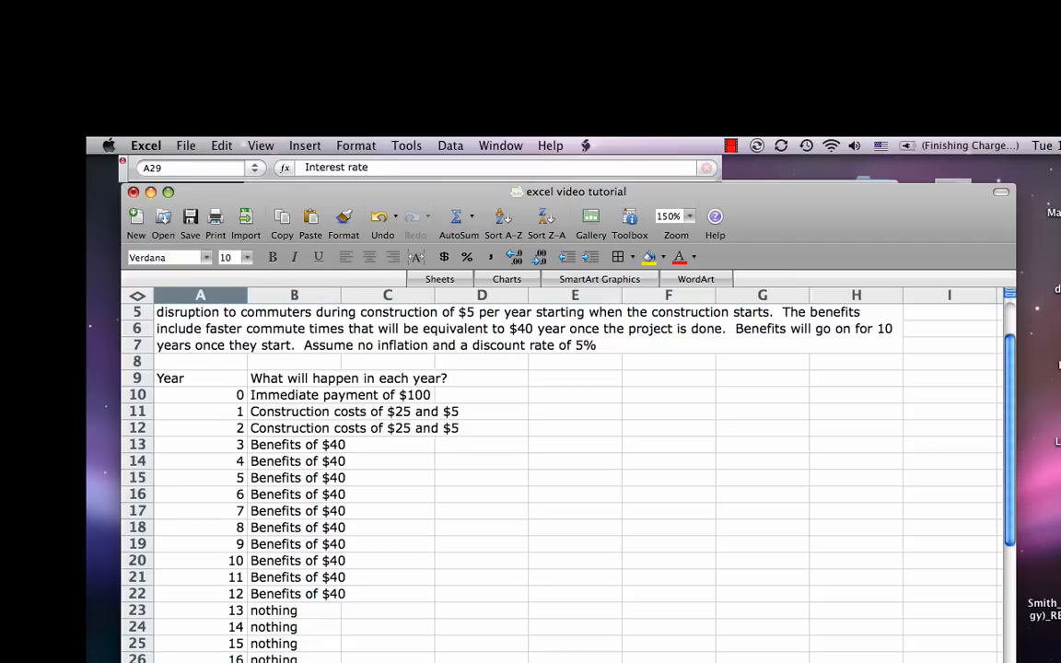
key("shift+Right")
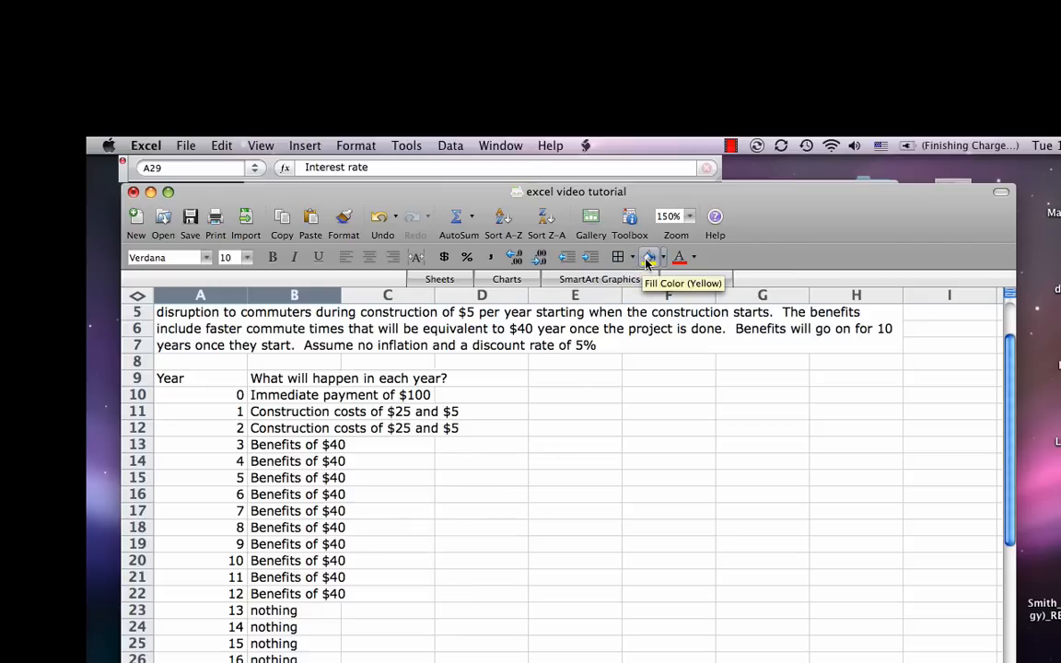
left_click(648, 263)
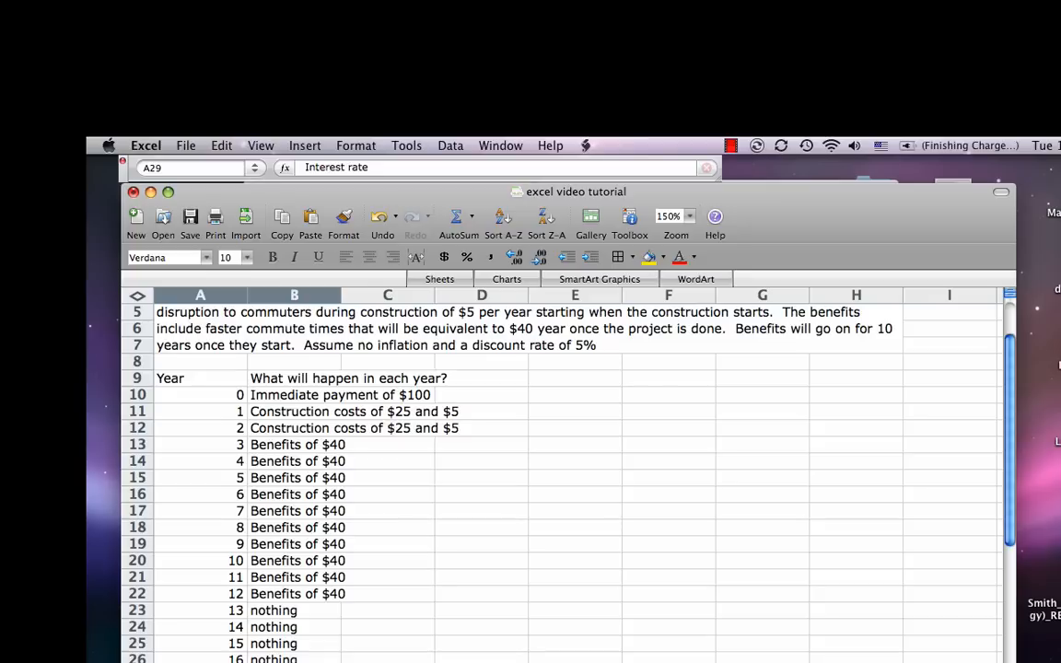
left_click(650, 259)
left_click(387, 662)
scroll(387, 645, "down", 3)
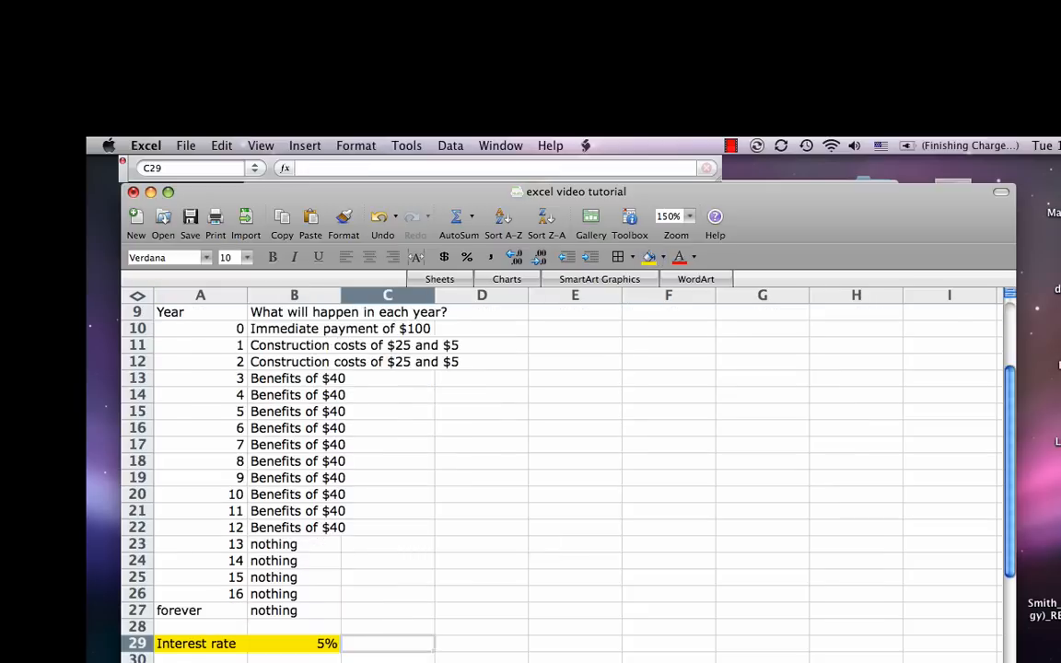
Step: Start a costs table below the interest rate with "Costs" in A31 and the heading "Year" in A32
left_click(293, 622)
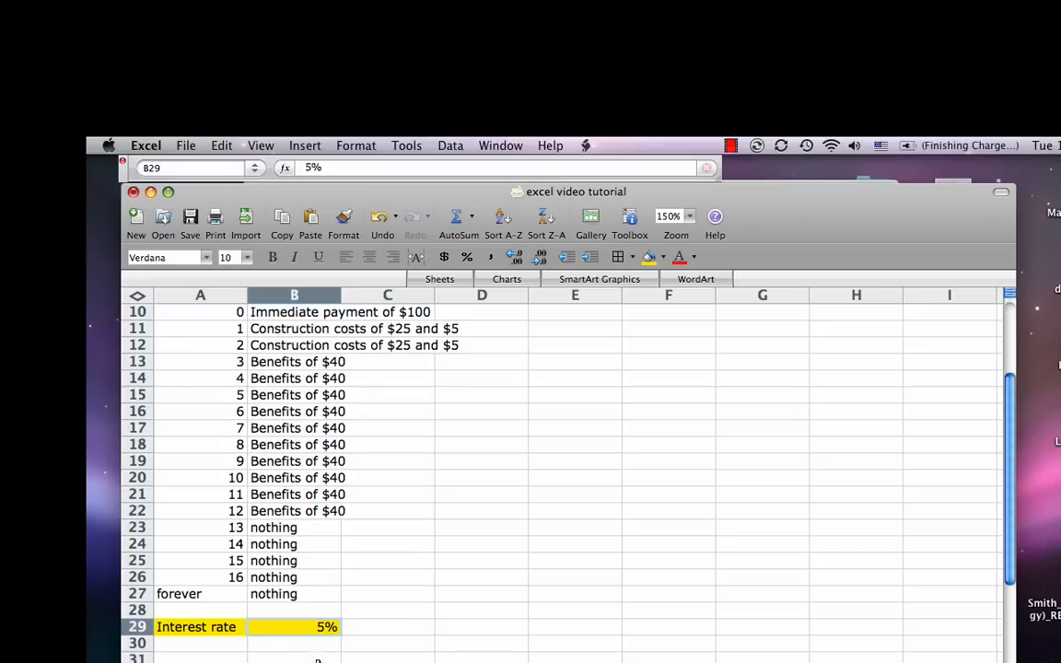
scroll(198, 636, "down", 3)
left_click(195, 614)
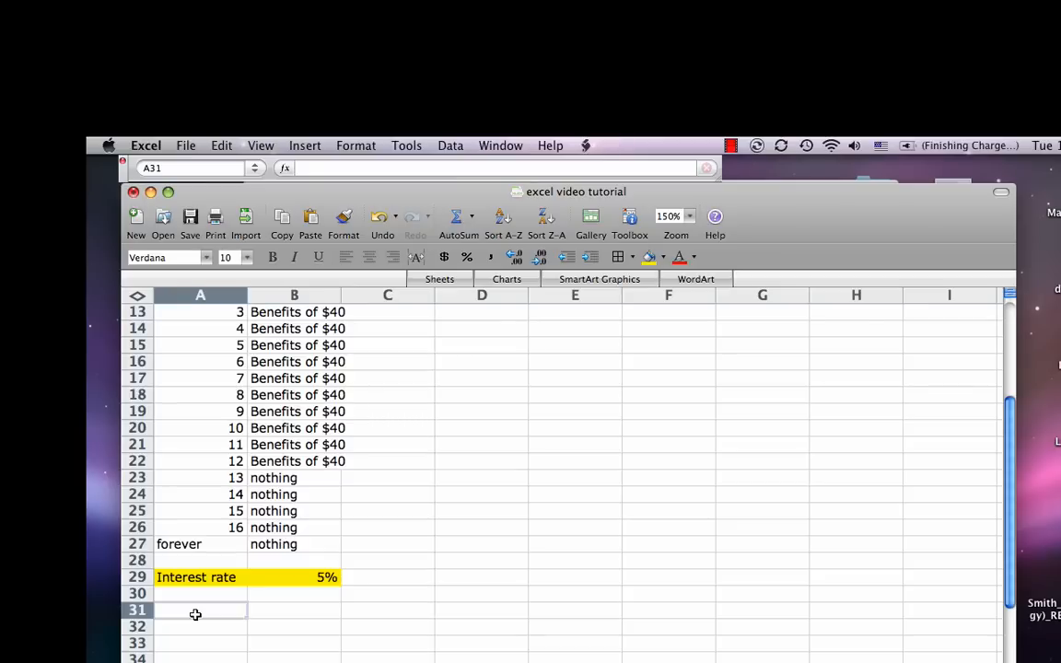
type("Costs")
key("Return")
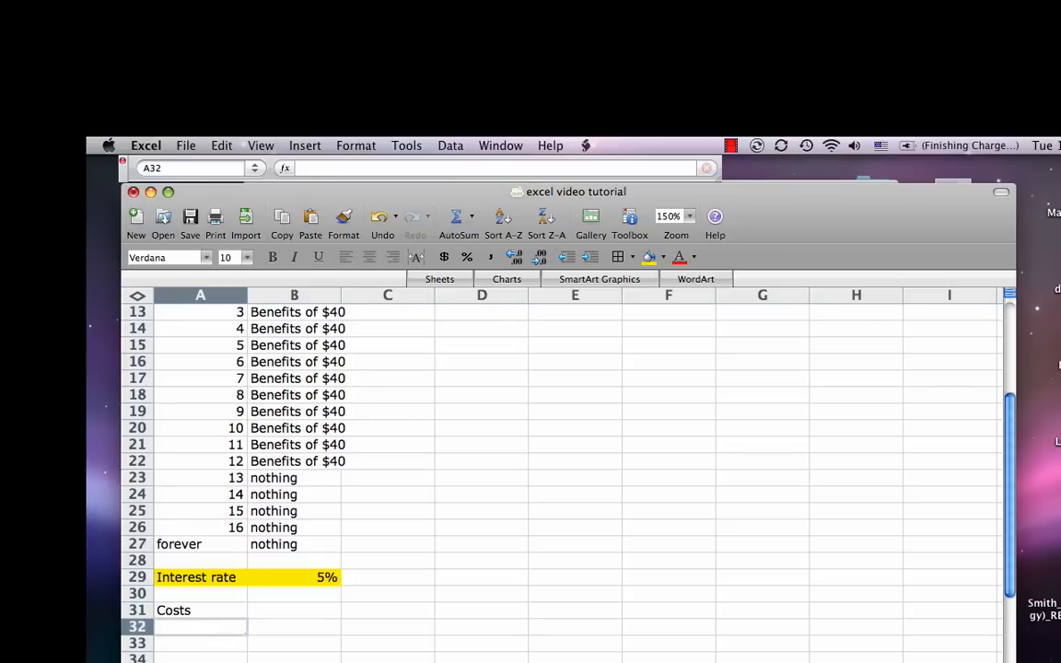
type("Year")
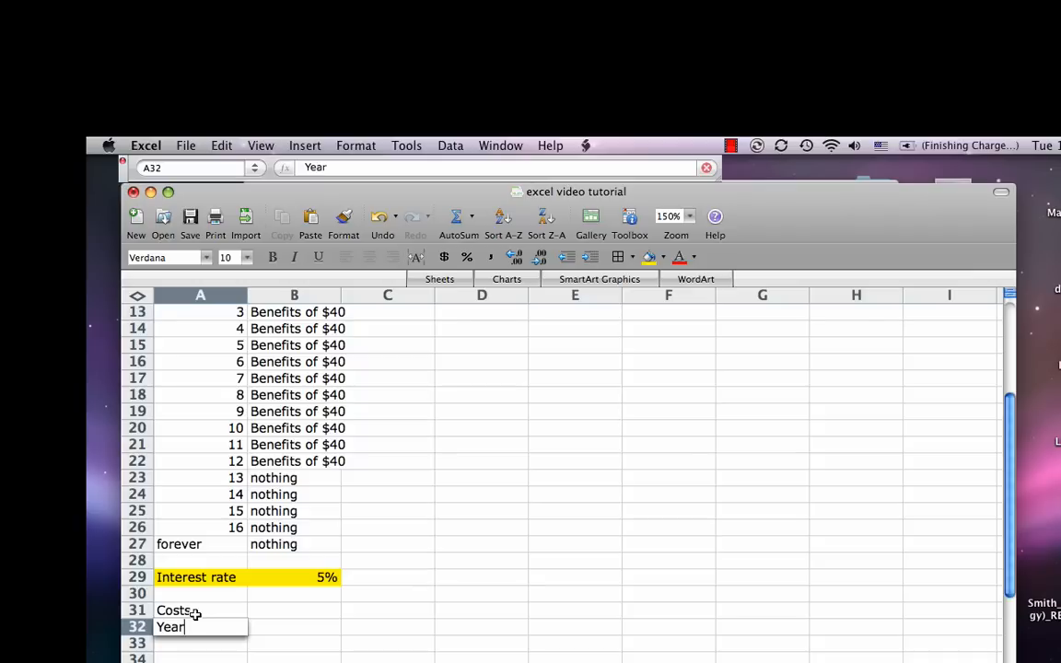
key("Return")
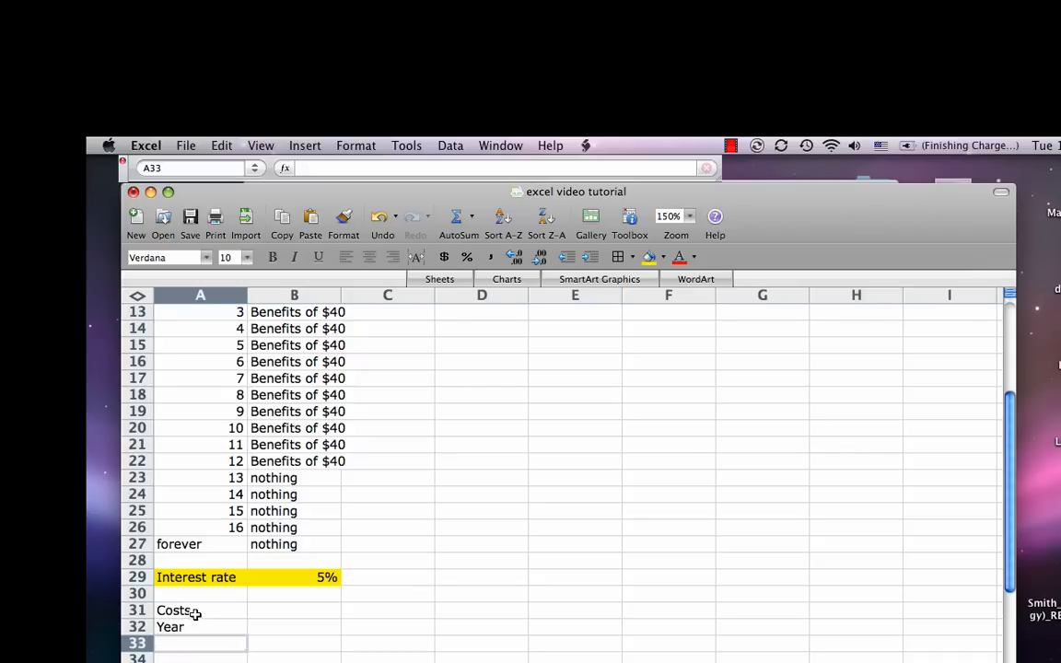
Step: Enter years 0, 1 and 2 in A33 to A35 and extend the series down column A
type("0")
key("Return")
type("10")
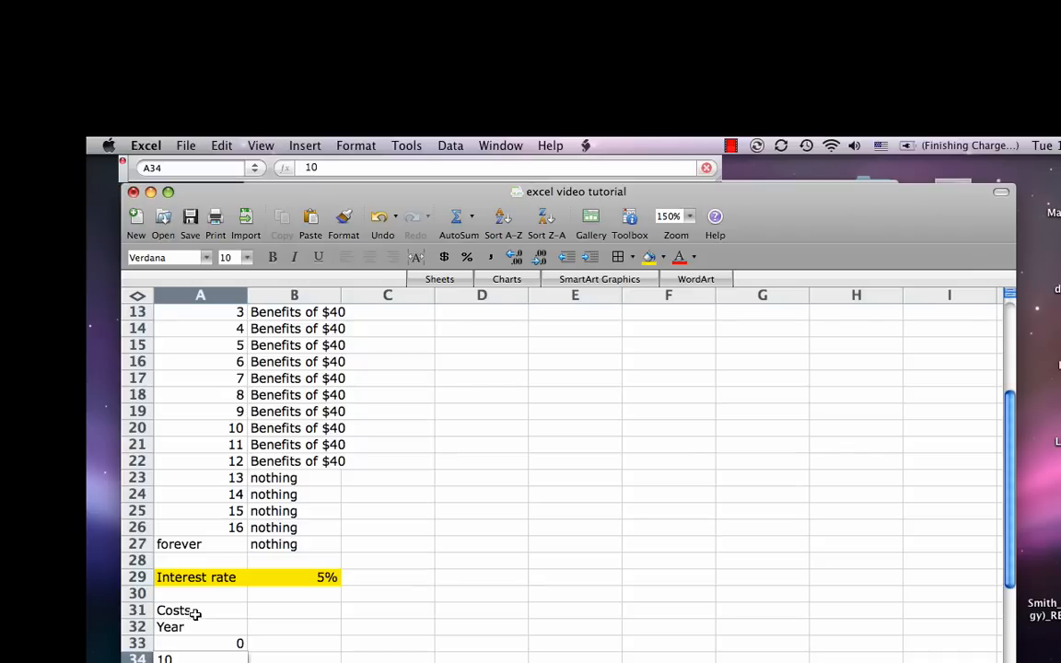
key("BackSpace")
key("Return")
type("2")
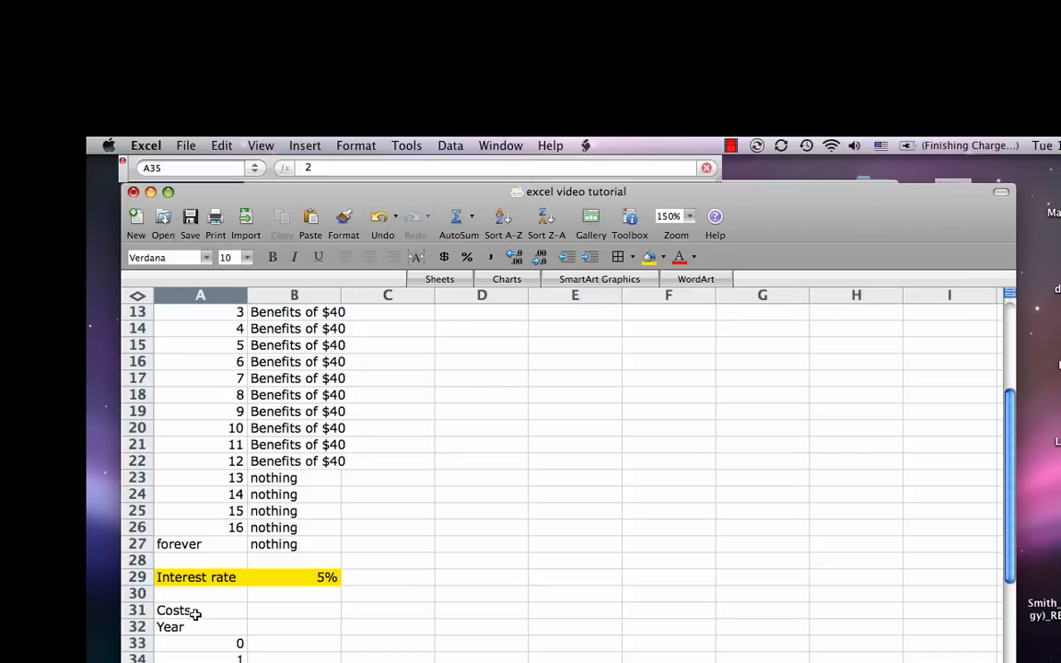
key("Return")
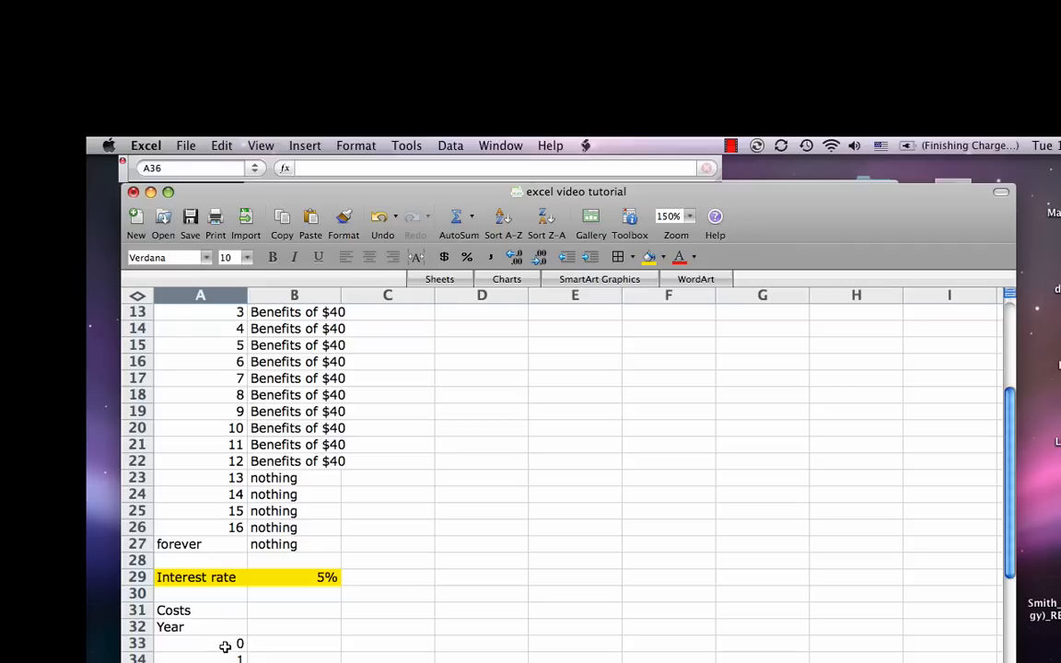
left_click_drag(225, 643, 247, 662)
Step: Enter the column heading "Immediate payment" in B32 of the costs table
left_click(292, 508)
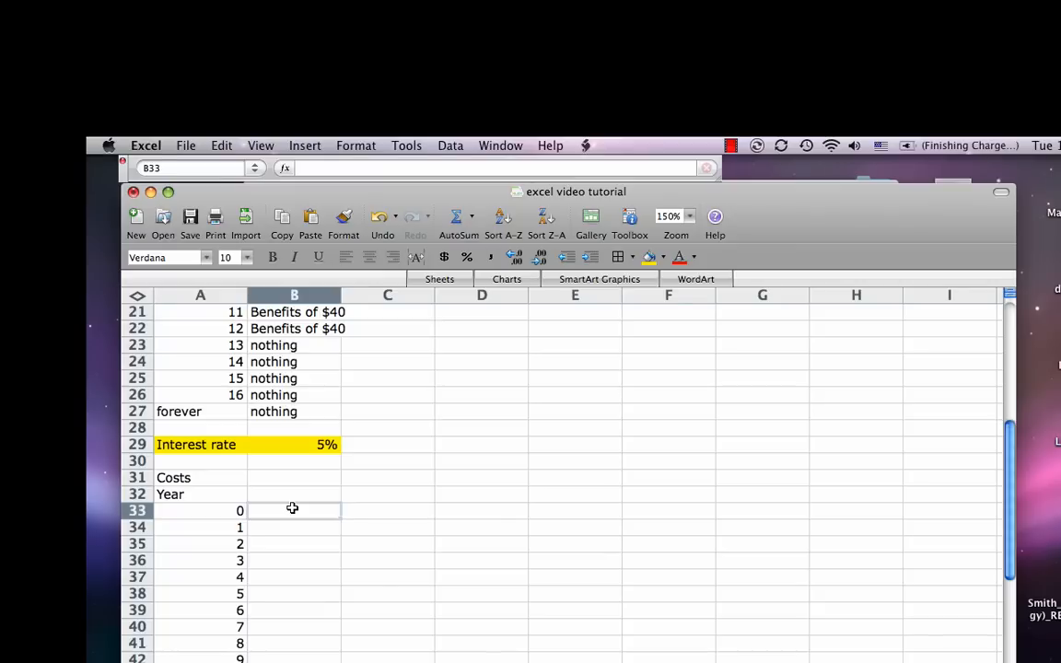
key("Up")
type("Immediate pat")
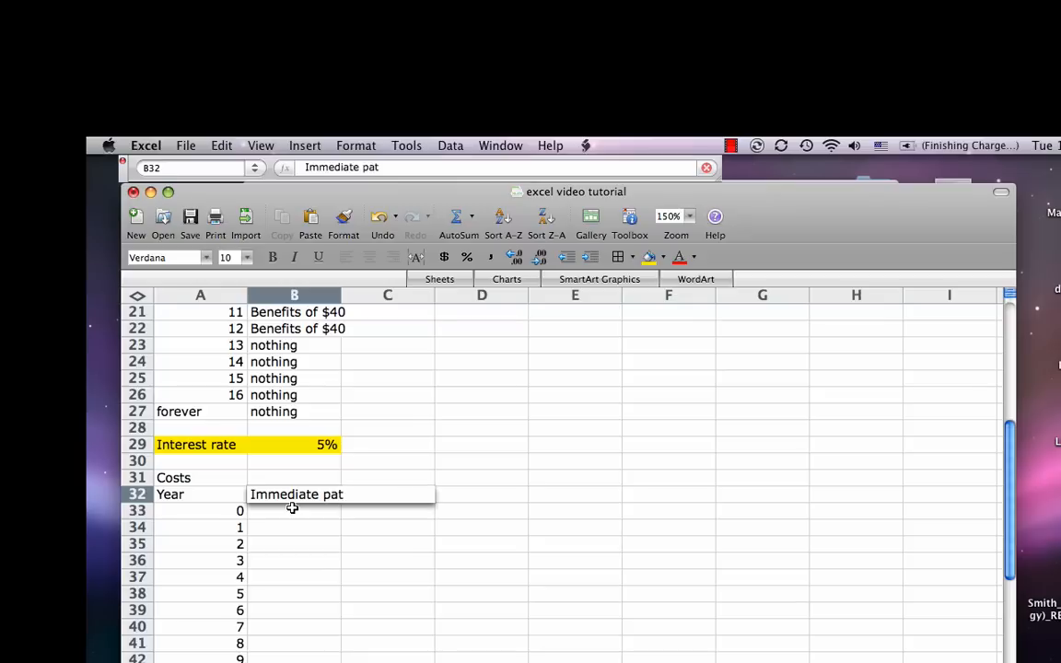
key("BackSpace")
type("yment")
key("Return")
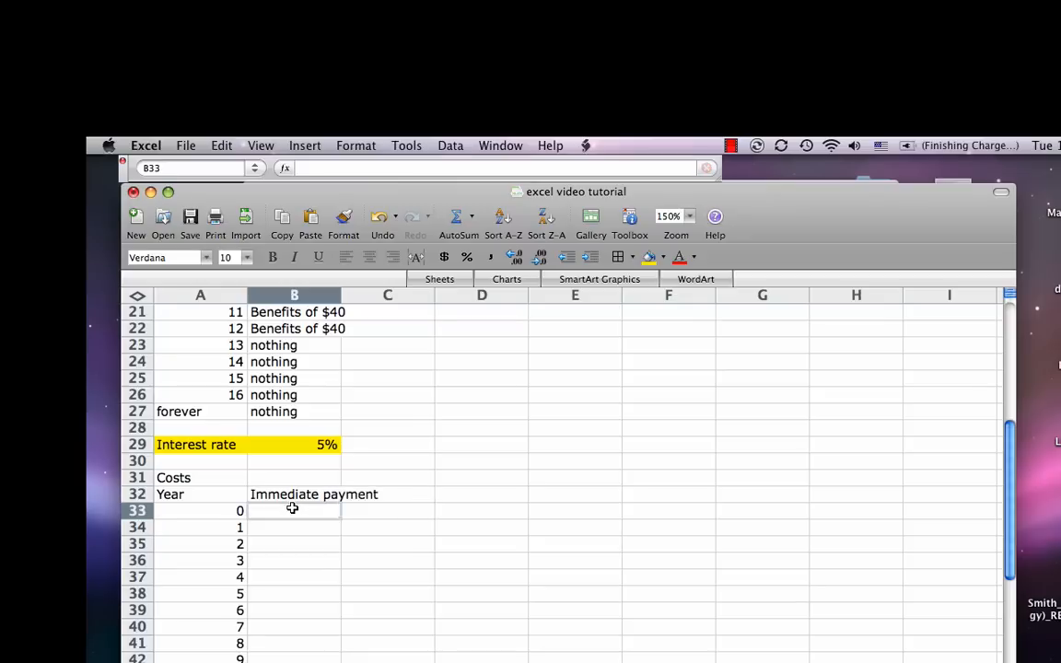
Step: Enter 100 in B33 for year 0 and fill 0 down column B for the years from 1 onward
type("100")
key("Return")
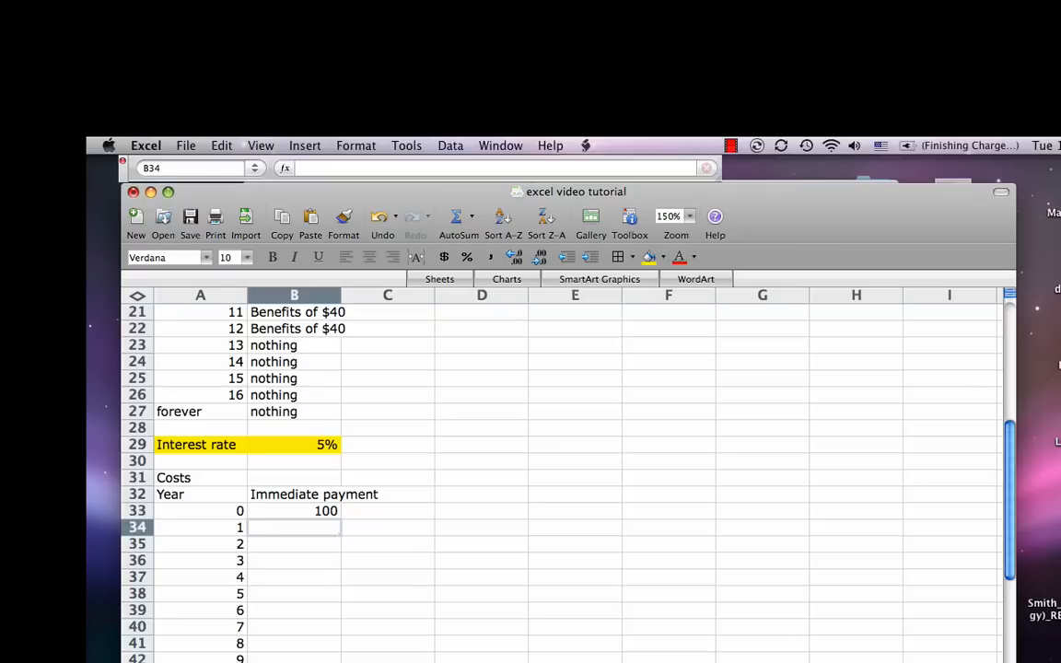
type("0")
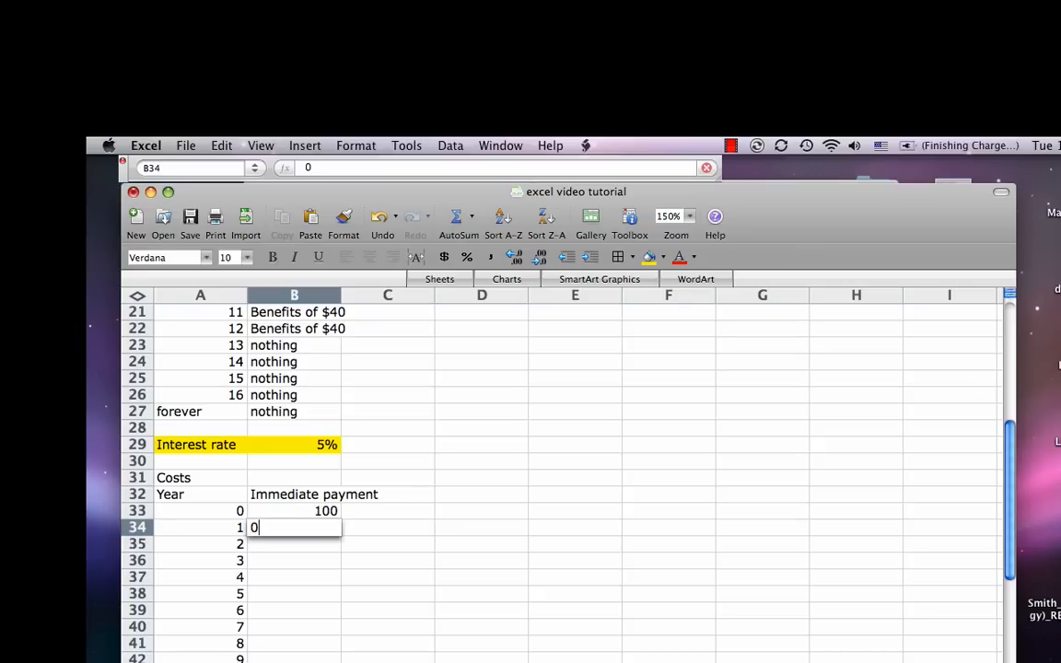
key("Return")
type("0")
key("Return")
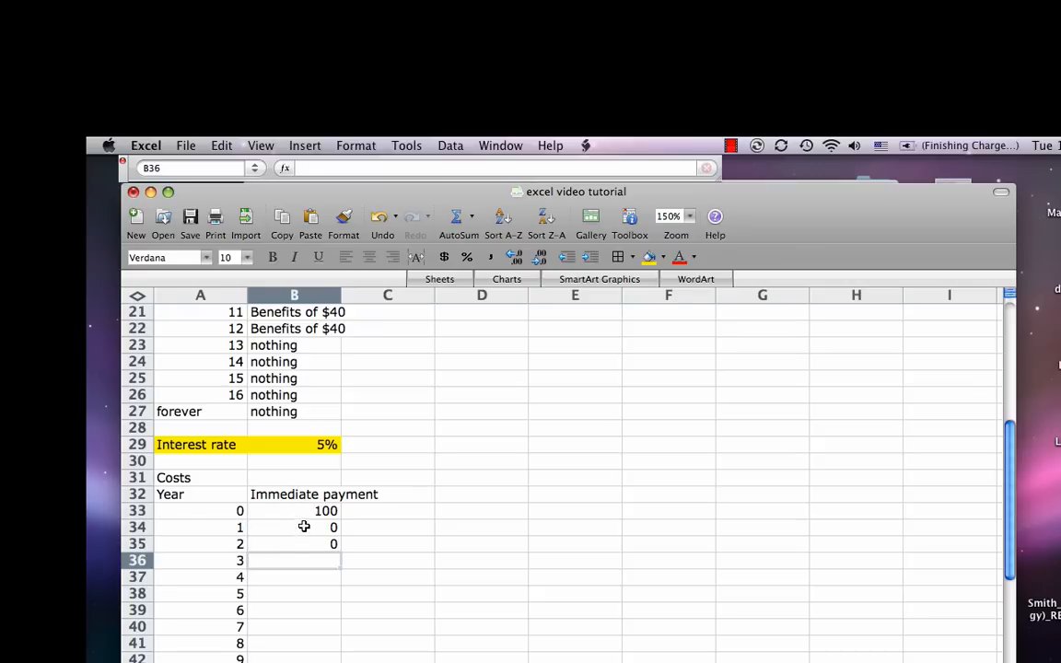
left_click_drag(301, 526, 344, 659)
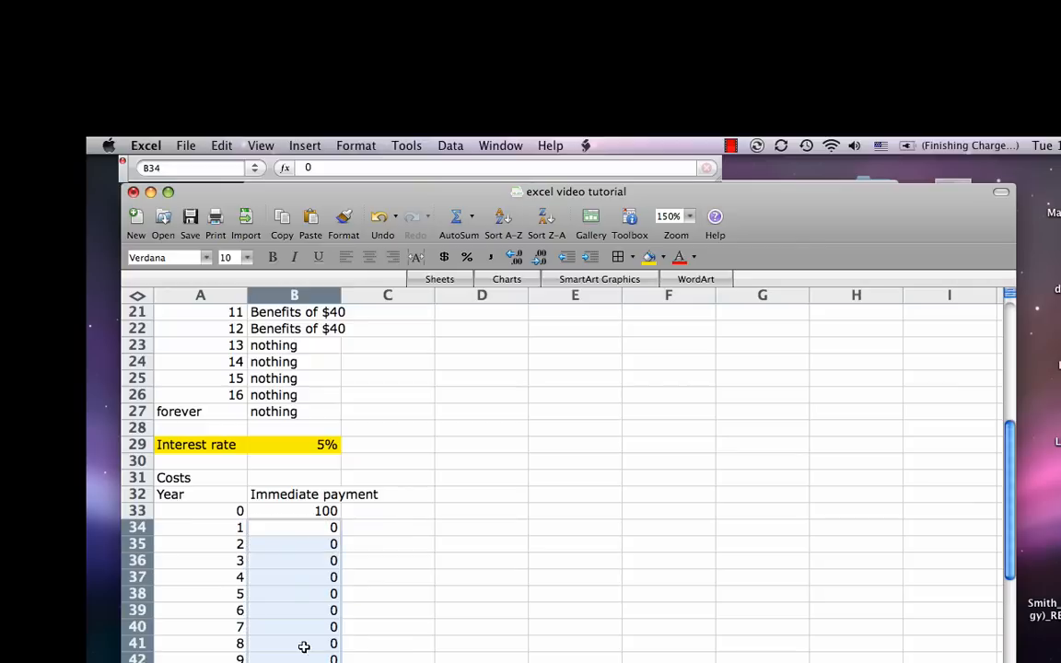
left_click(289, 511)
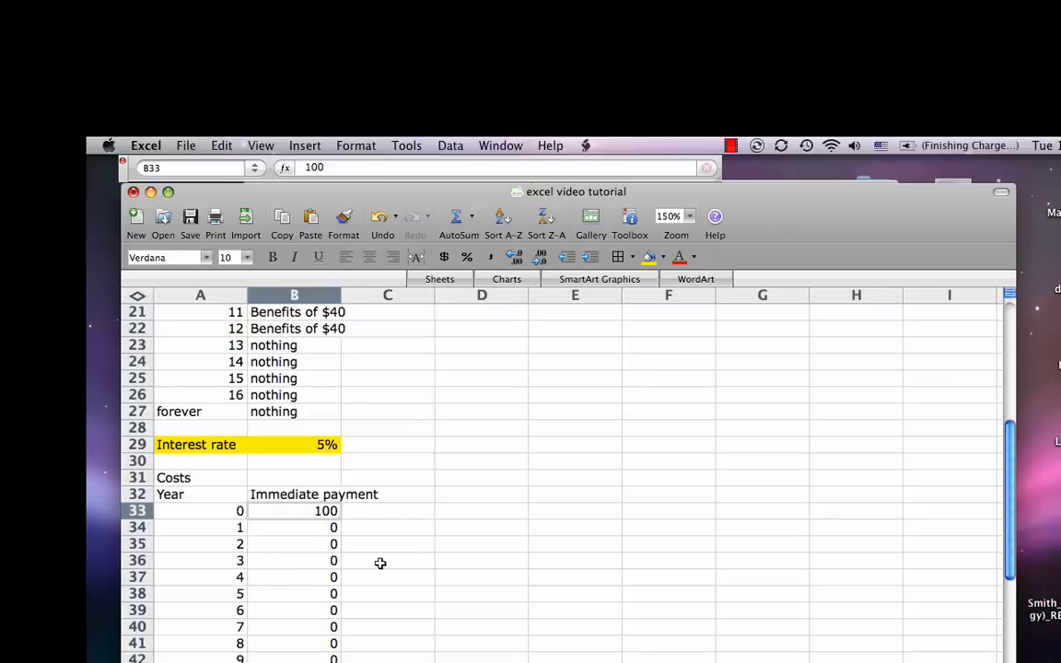
Step: Widen column B to fit its heading and enter the headings "Construction 1" in C32 and "Construction 2" in D32
left_click_drag(341, 295, 394, 296)
left_click(435, 498)
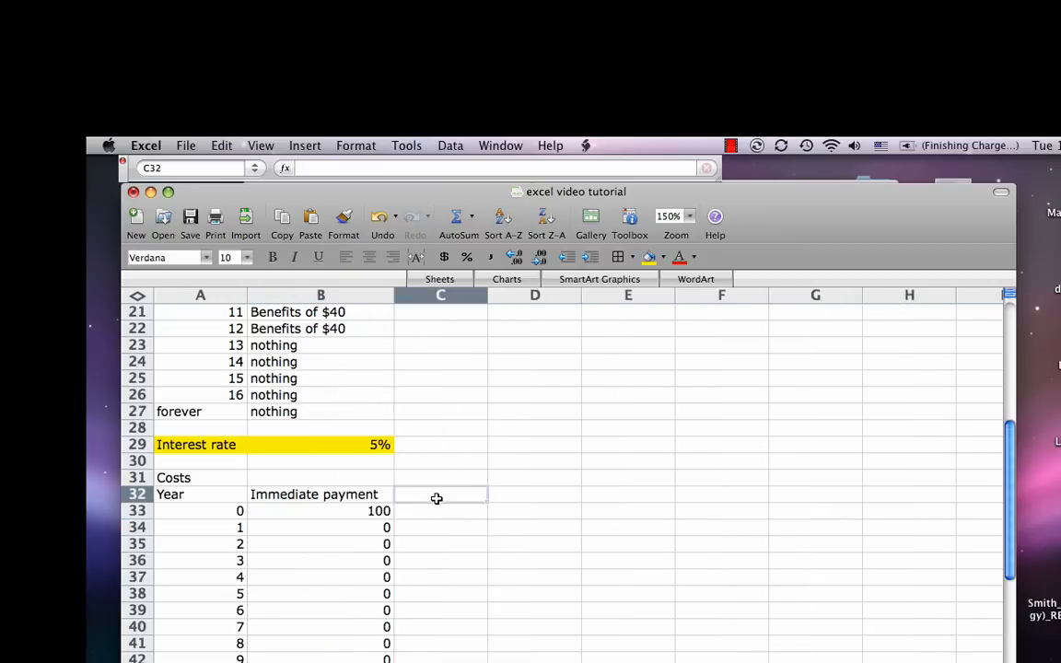
type("Constru")
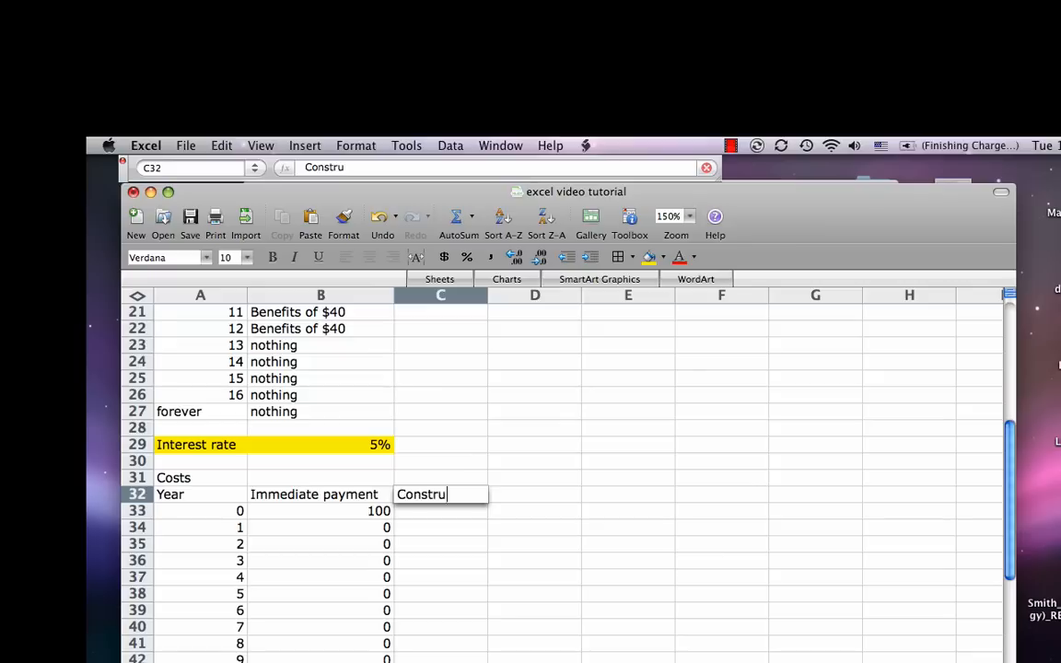
type("ction 1")
key("Tab")
type("Cons")
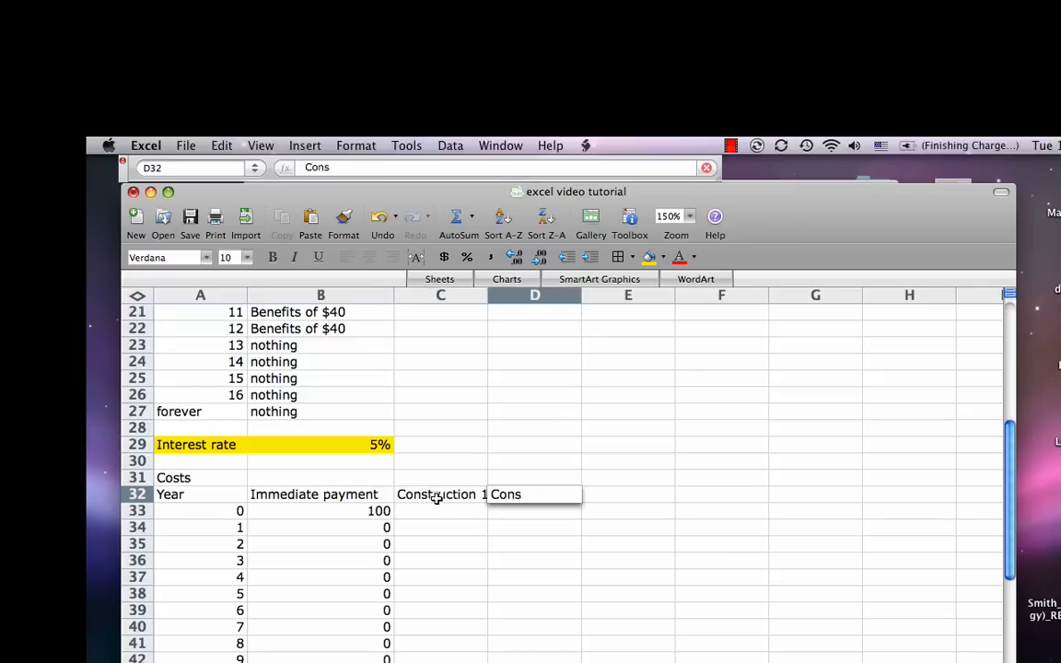
type("truction 2")
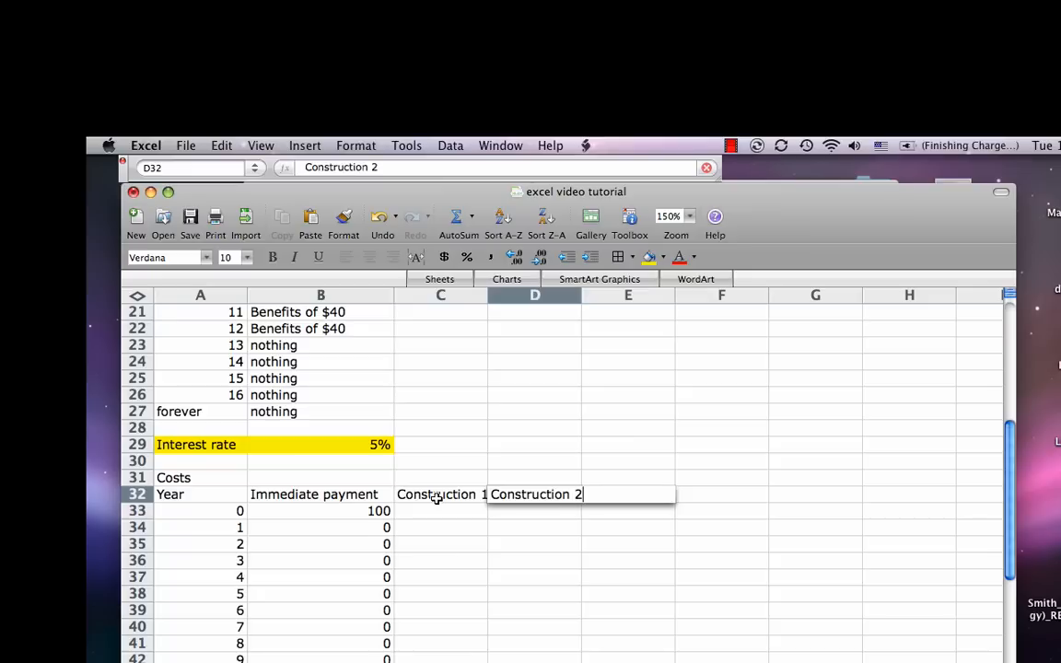
key("Tab")
Step: Enter the Construction 1 costs for years 0 to 2: 0 in C33, 25 in C34 and 25 in C35
key("Down")
key("Down")
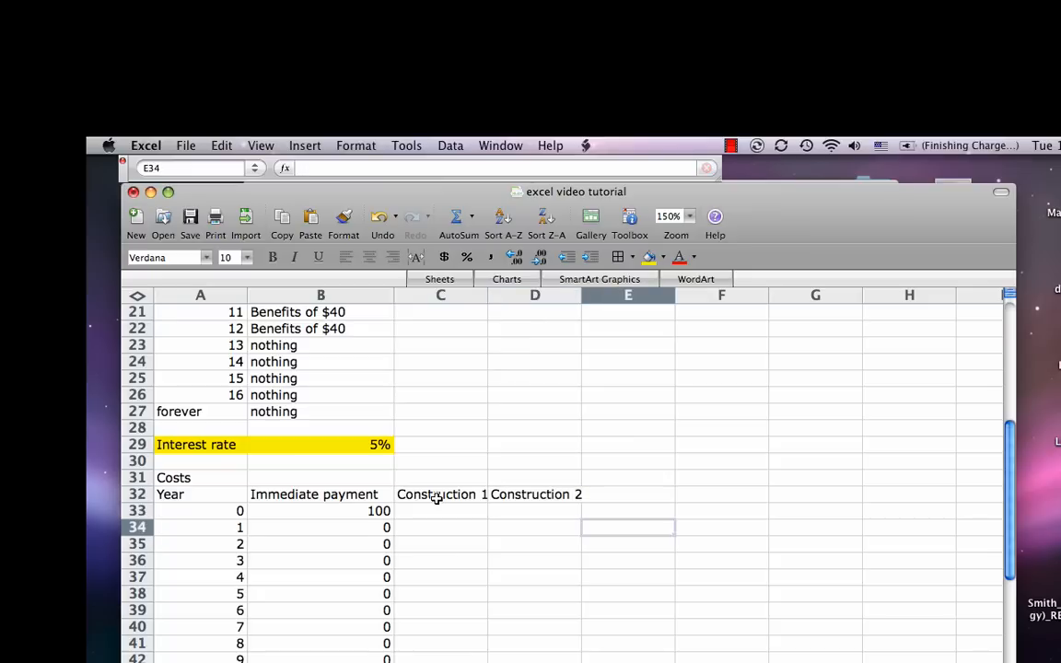
key("Left")
key("Left")
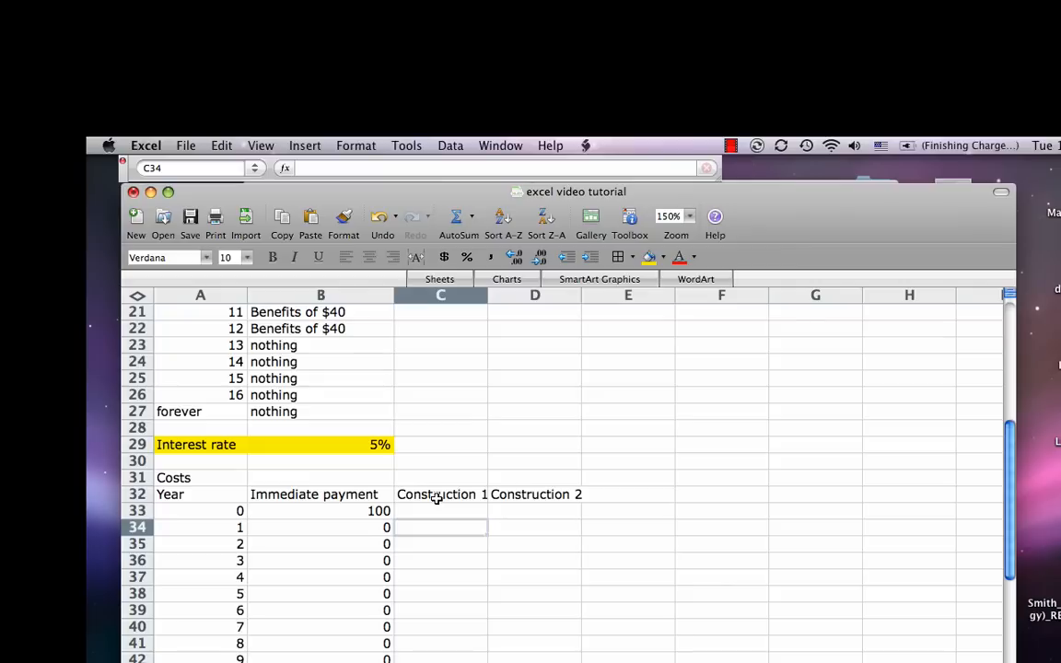
key("Up")
key("ctrl+u")
type("0")
key("Return")
type("25")
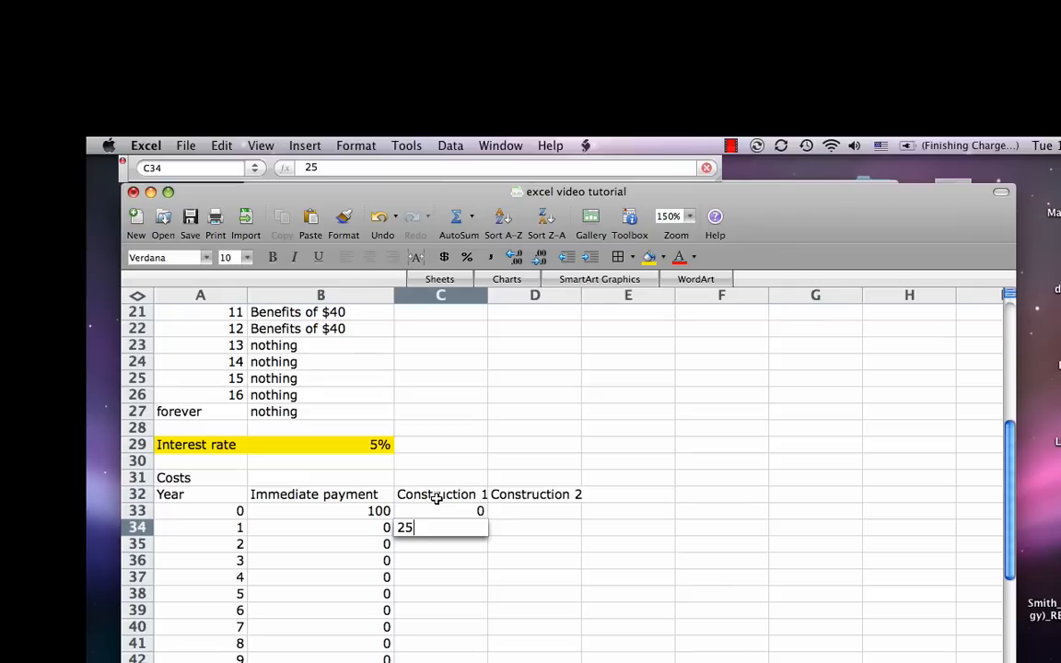
key("Return")
type("25")
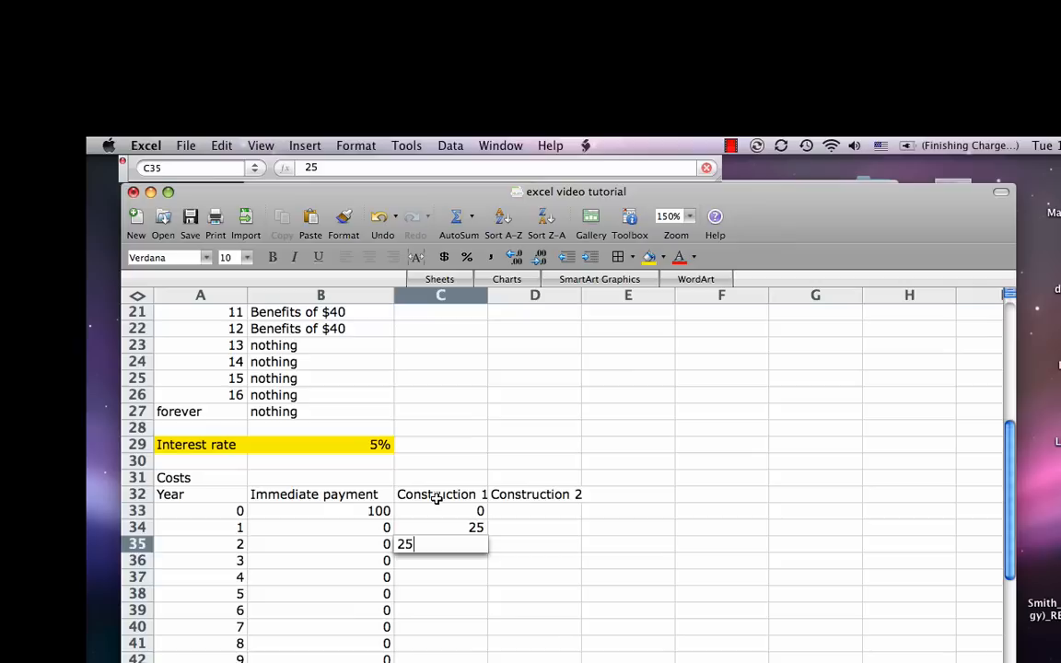
key("Return")
Step: Enter 0 in C36 and C37 and fill 0 down column C for the remaining years
type("0")
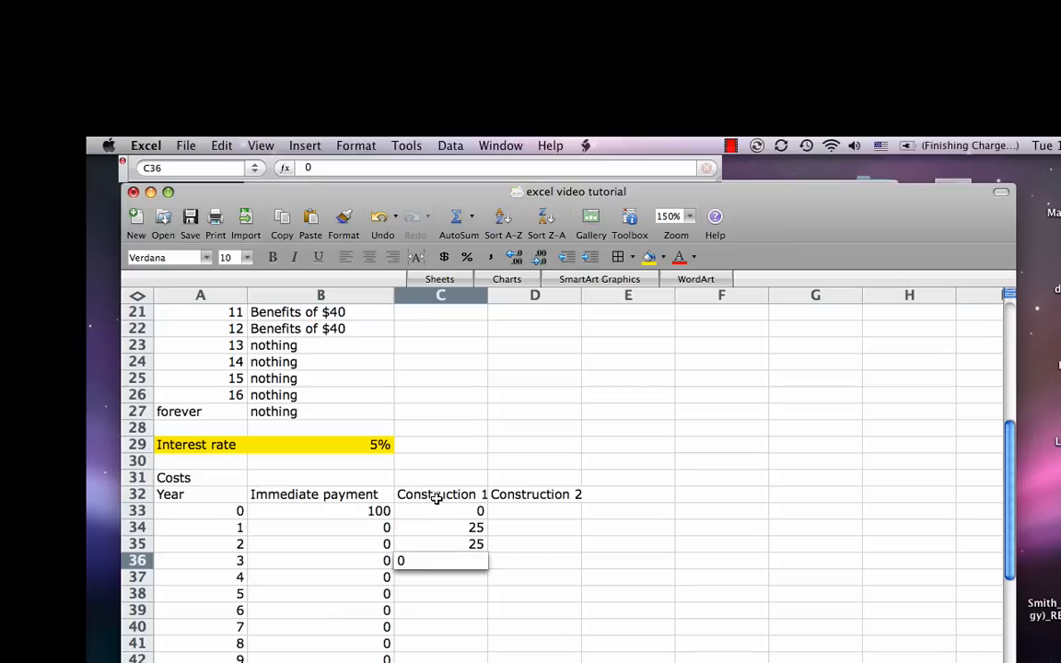
key("Return")
type("0")
key("Return")
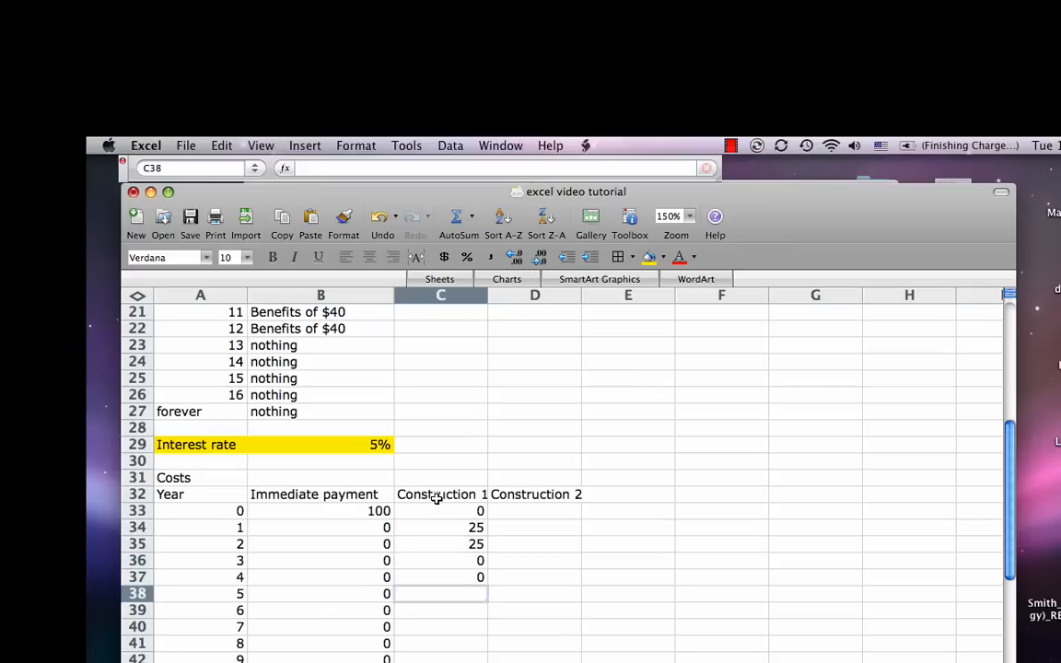
left_click_drag(462, 561, 488, 662)
Step: Enter the Construction 2 costs for years 0 to 2: 0 in D33, 5 in D34 and 5 in D35
left_click(528, 510)
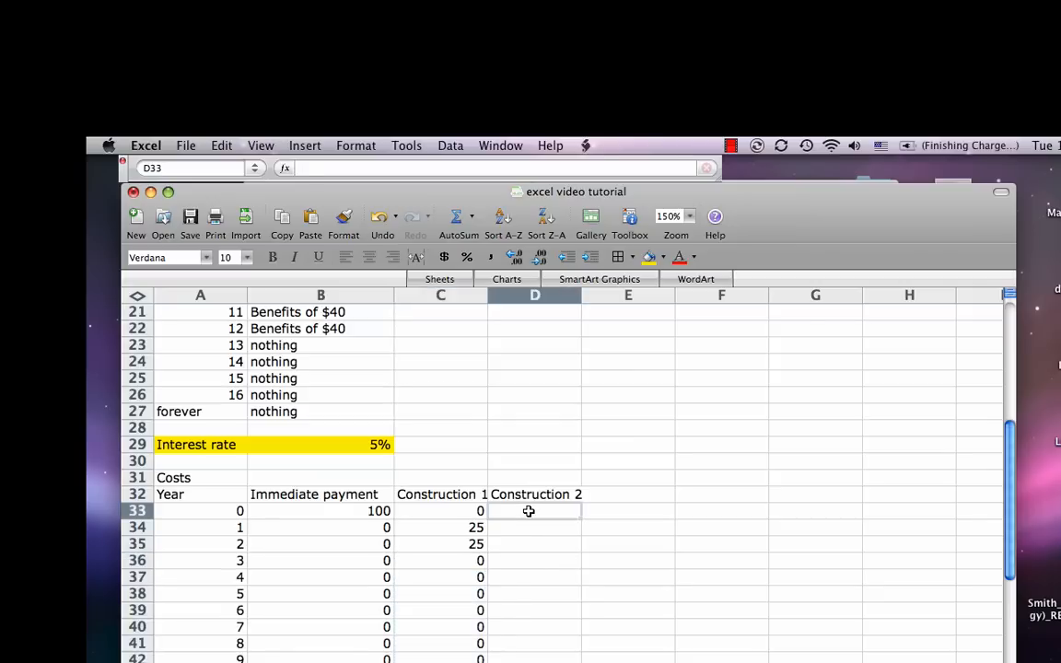
type("0")
key("Return")
type("5")
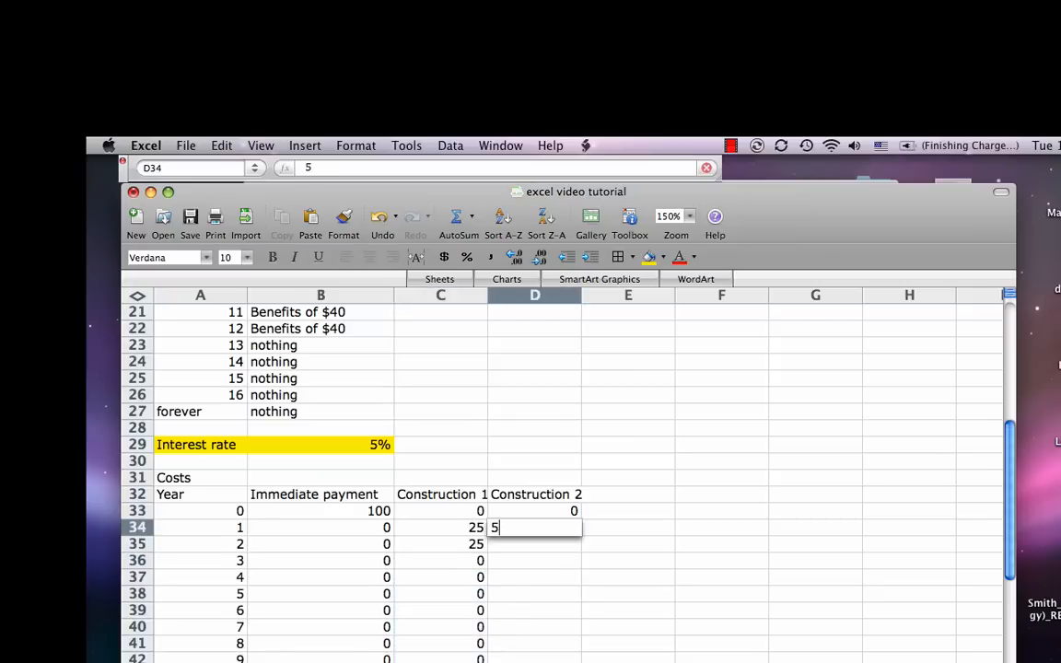
key("Return")
type("5")
key("Return")
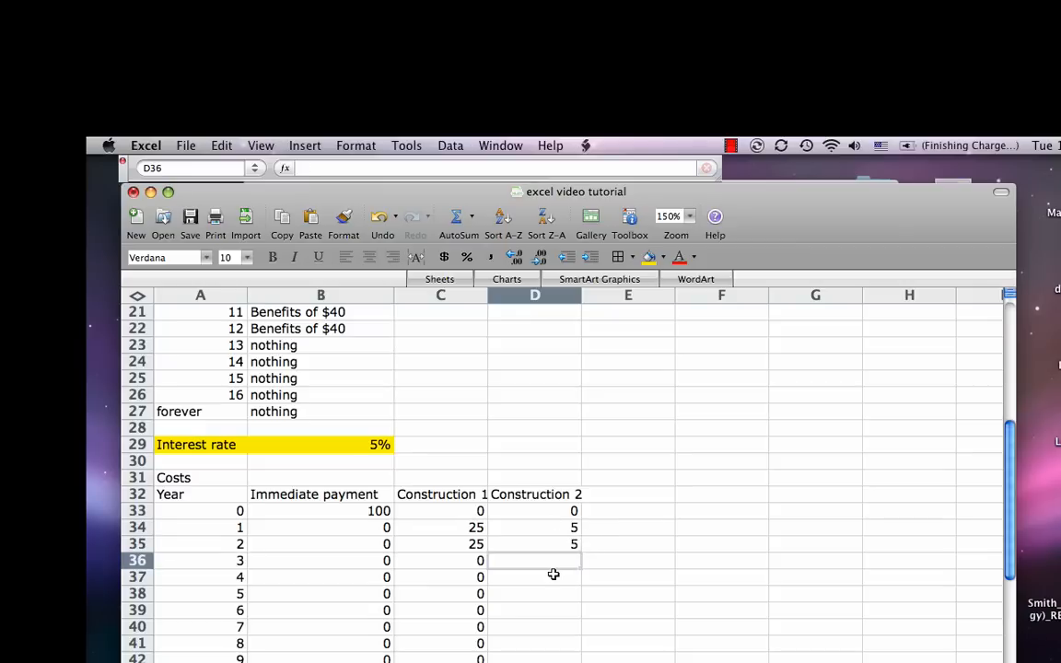
Step: Enter 0 in D36 to D38 and fill 0 down column D for the remaining years
type("0")
key("Return")
key("Return")
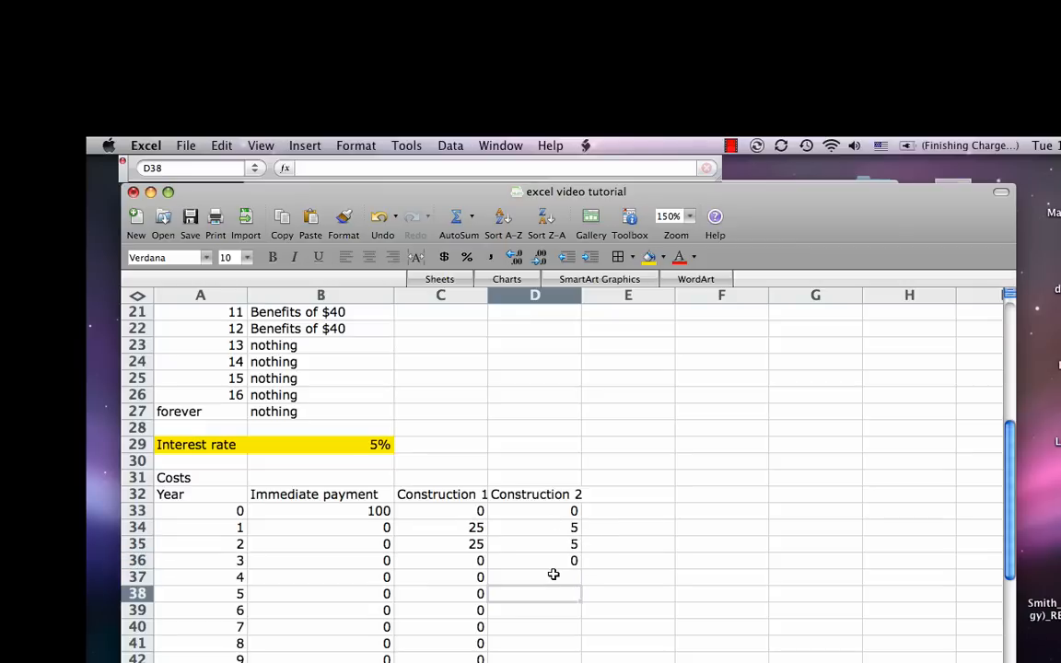
left_click(552, 575)
type("0")
key("Return")
type("0")
key("Return")
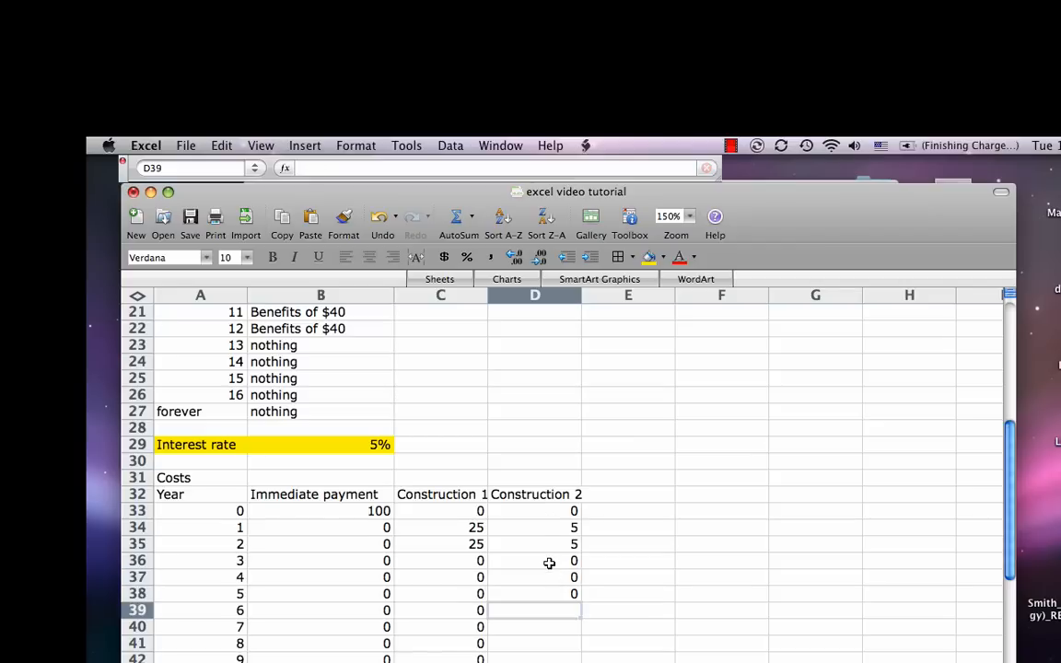
left_click_drag(549, 561, 553, 659)
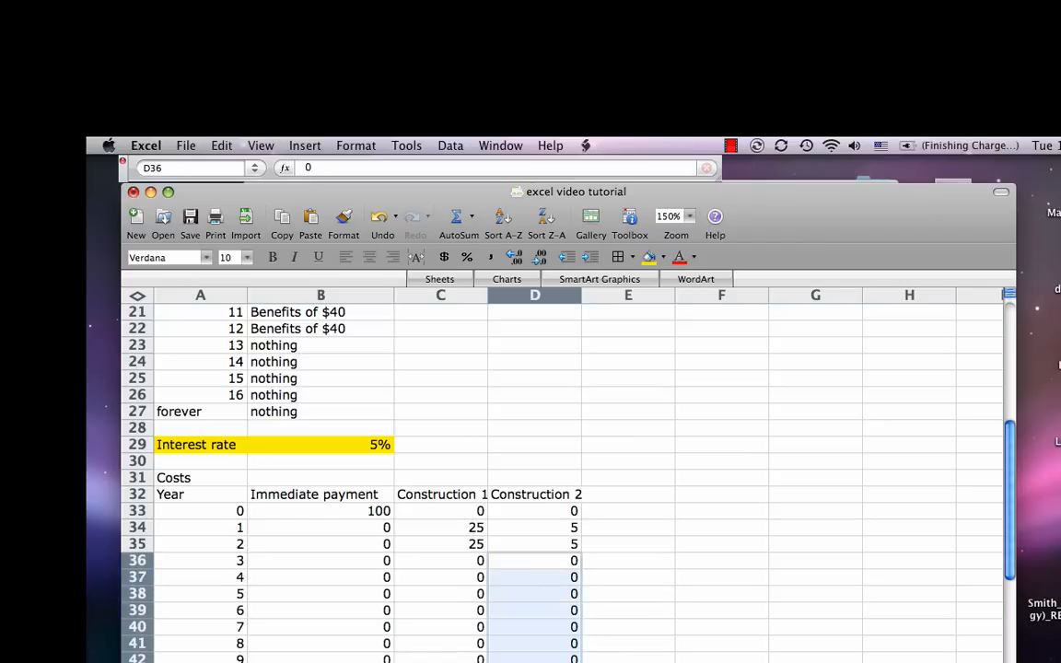
left_click(622, 658)
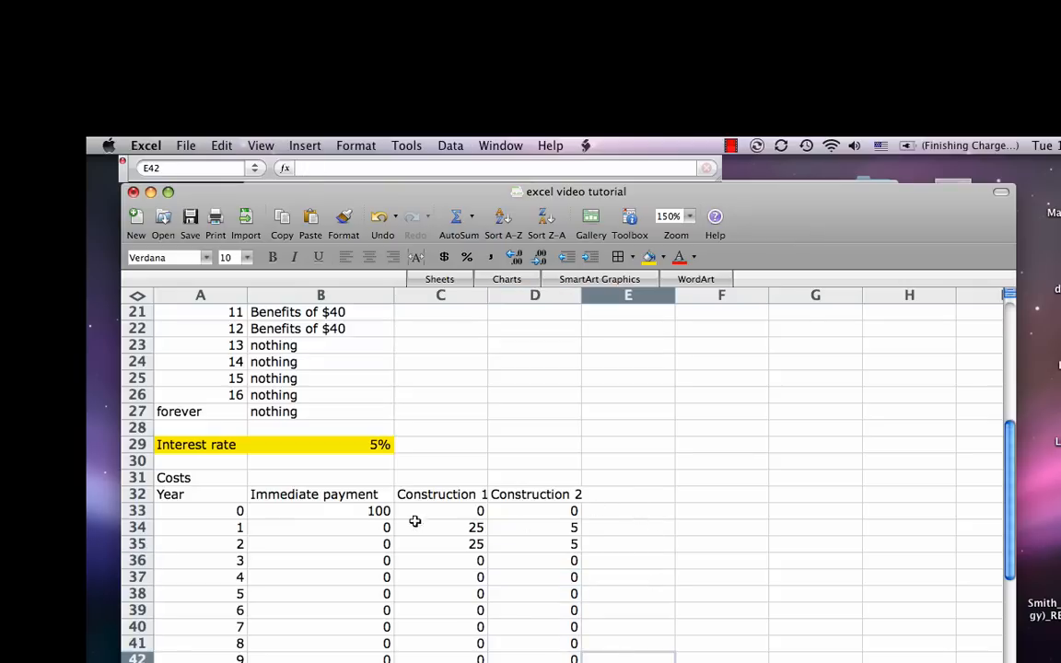
Step: Enter the column heading "Total Costs" in E32 of the costs table
left_click(634, 498)
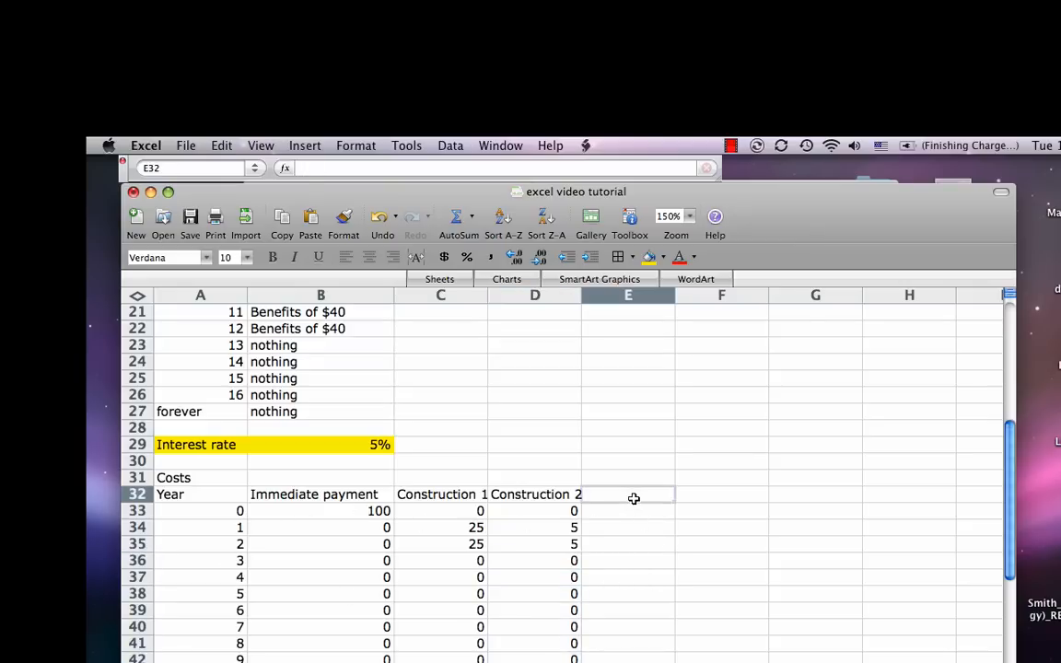
type("Total Costs")
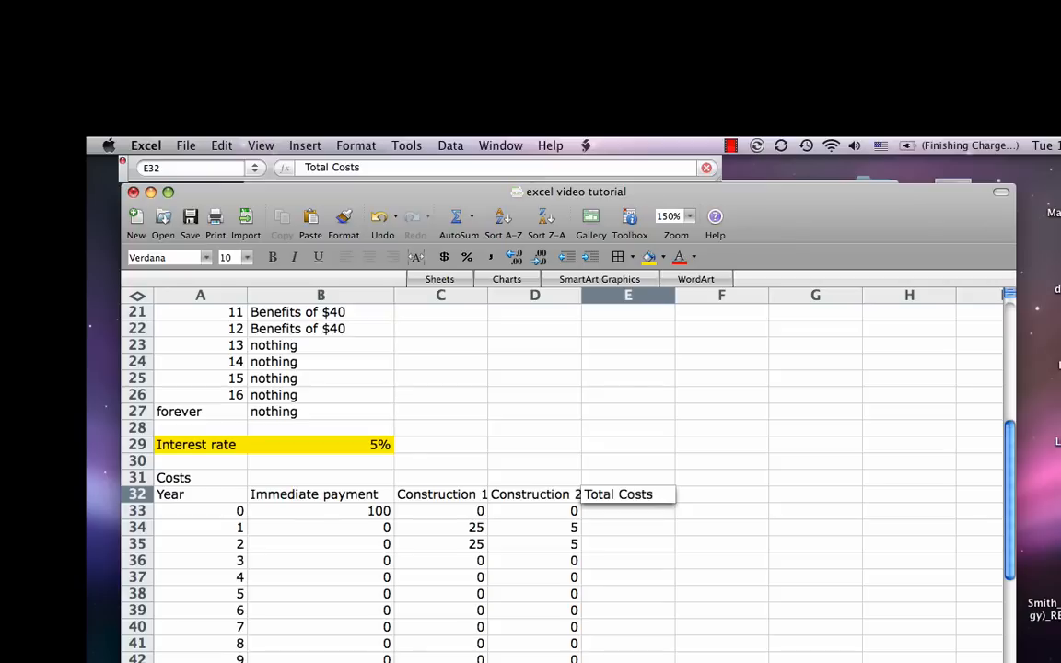
key("Return")
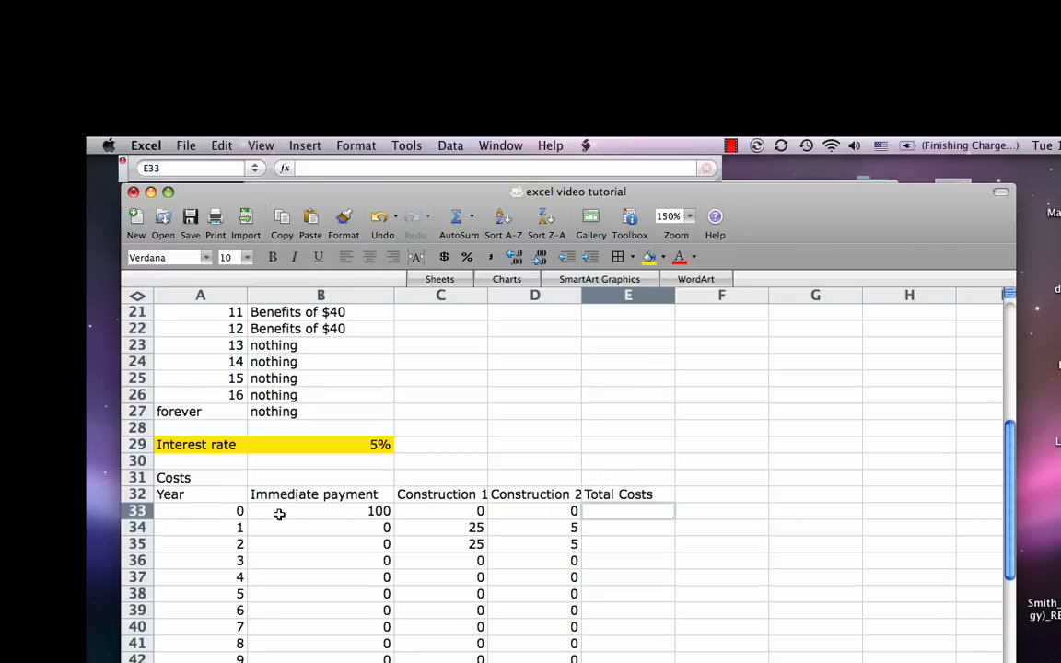
left_click(337, 295)
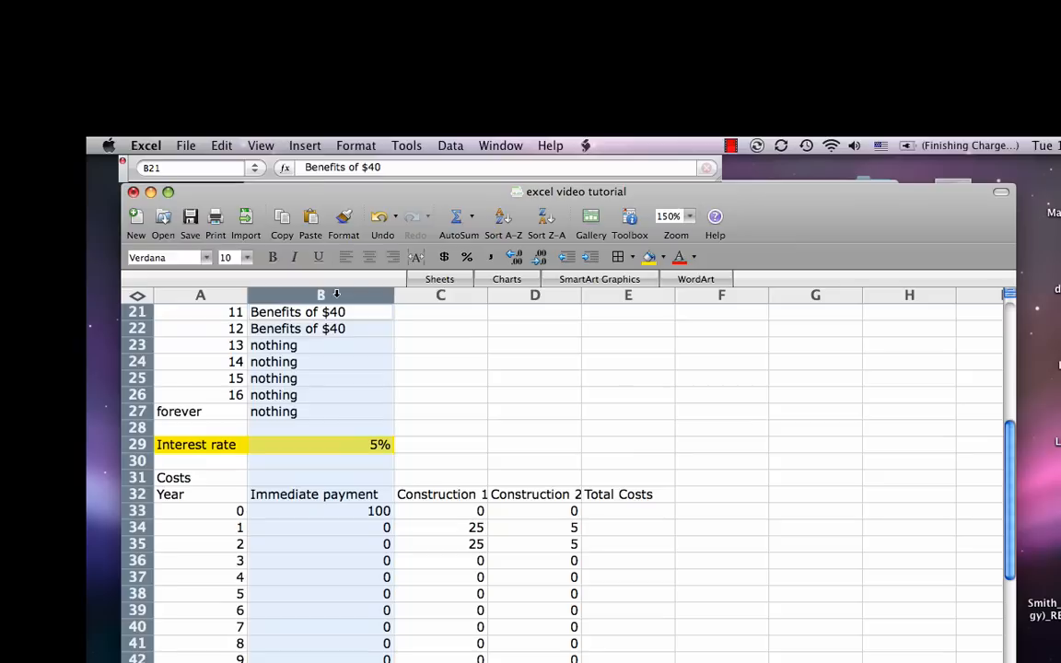
left_click(441, 295)
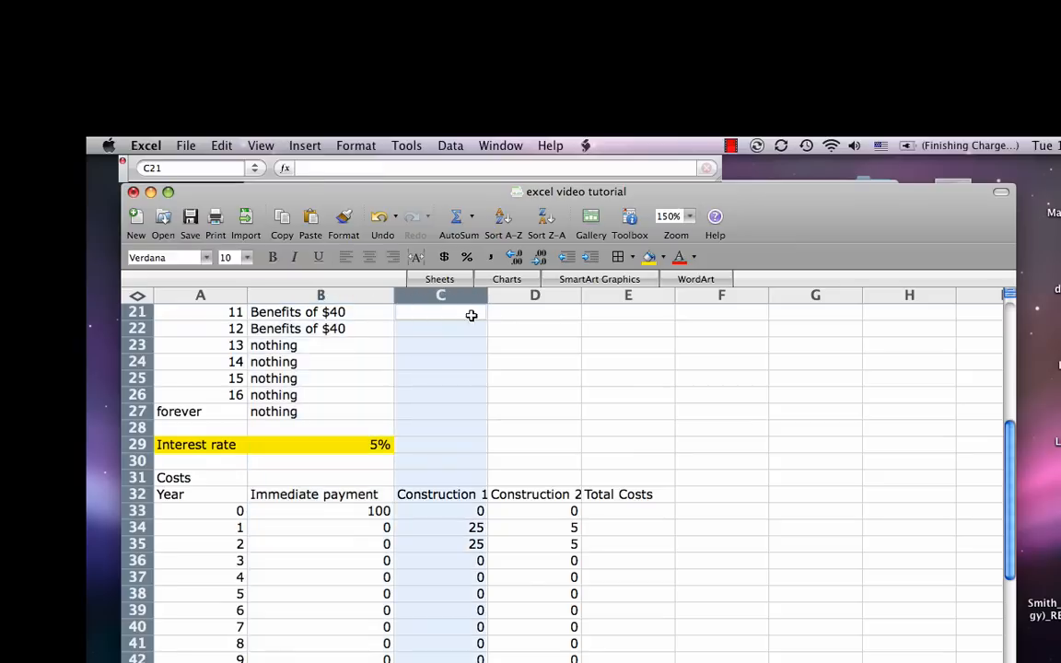
left_click(538, 295)
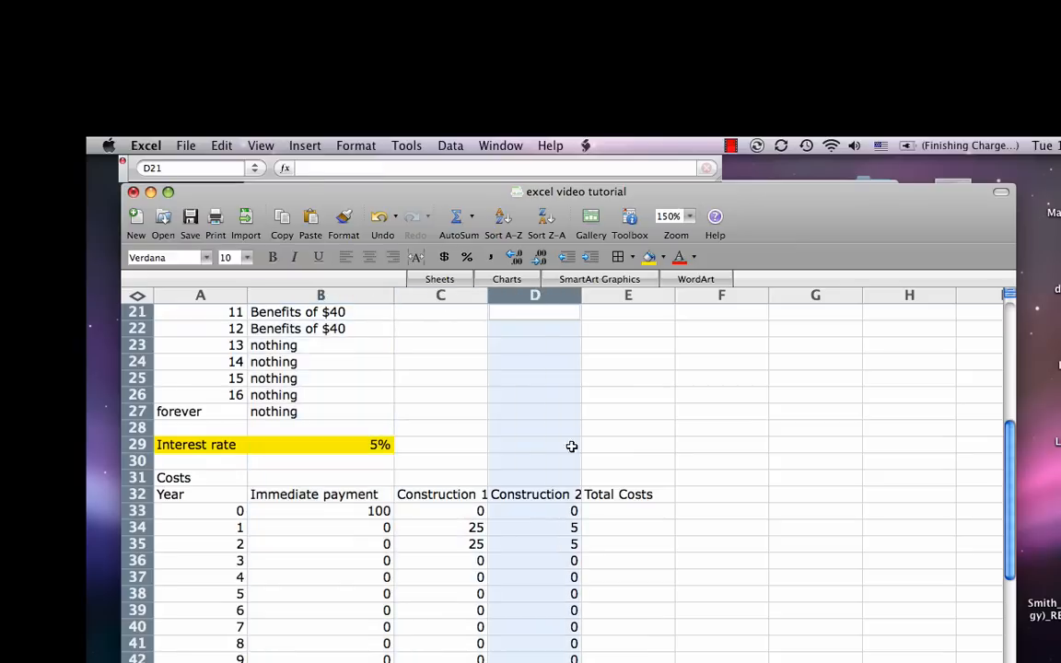
Step: Add up the year 0 costs in E33 with the formula =B33+C33+D33
left_click(644, 511)
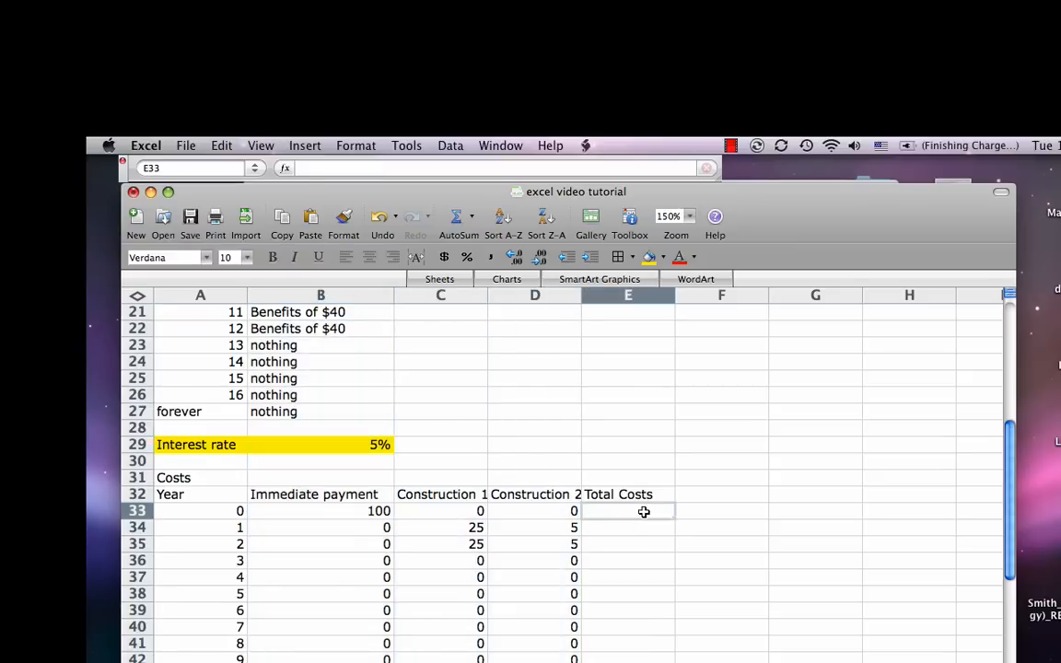
type("=")
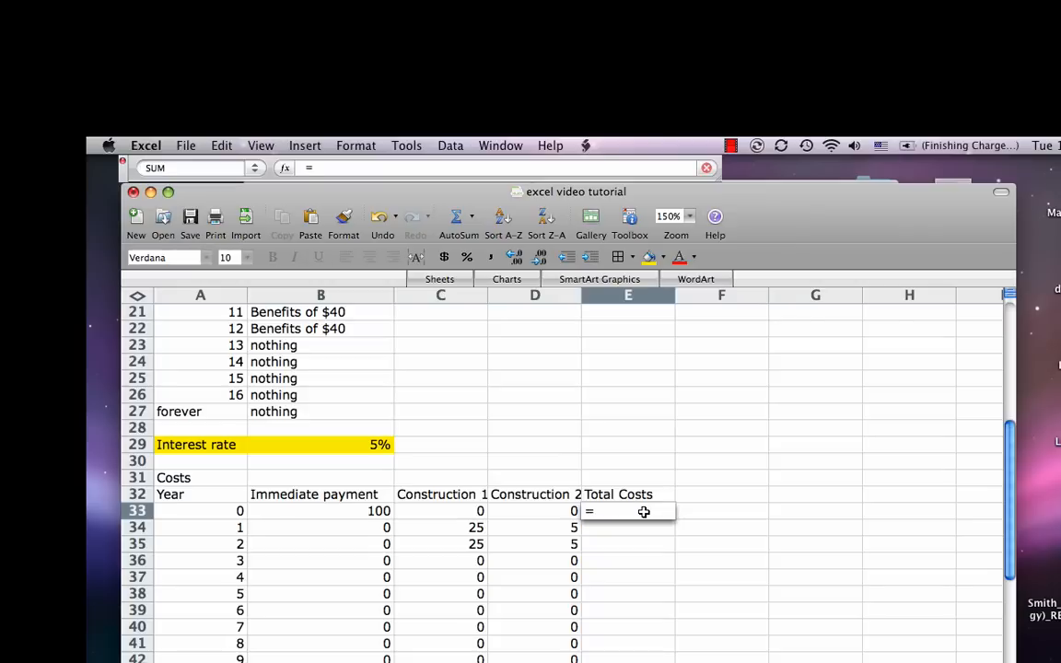
left_click(364, 510)
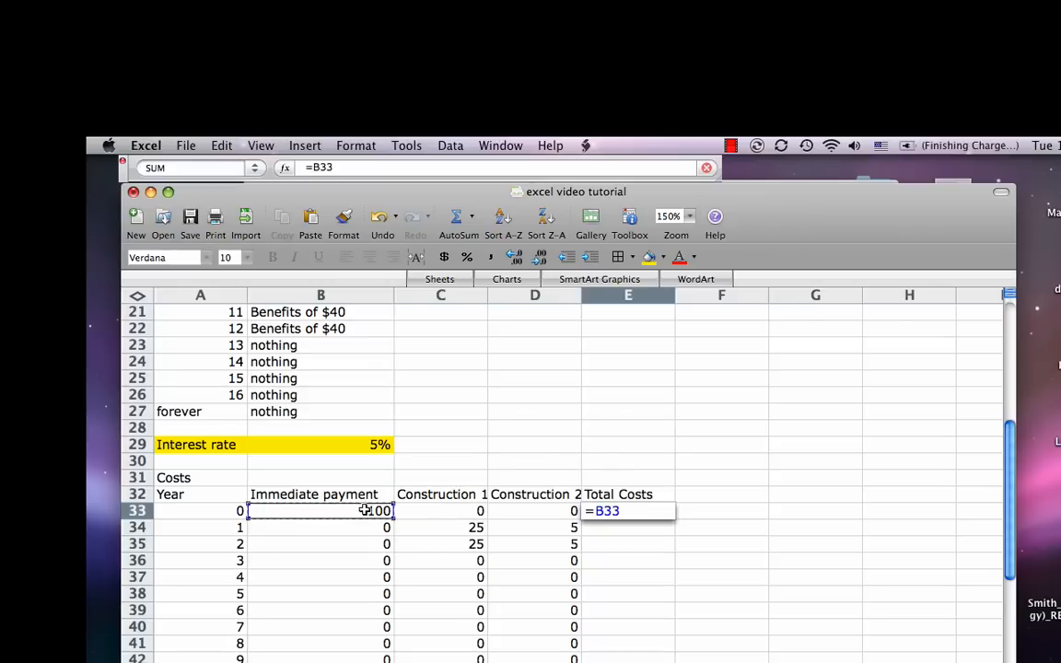
type("+")
left_click(418, 513)
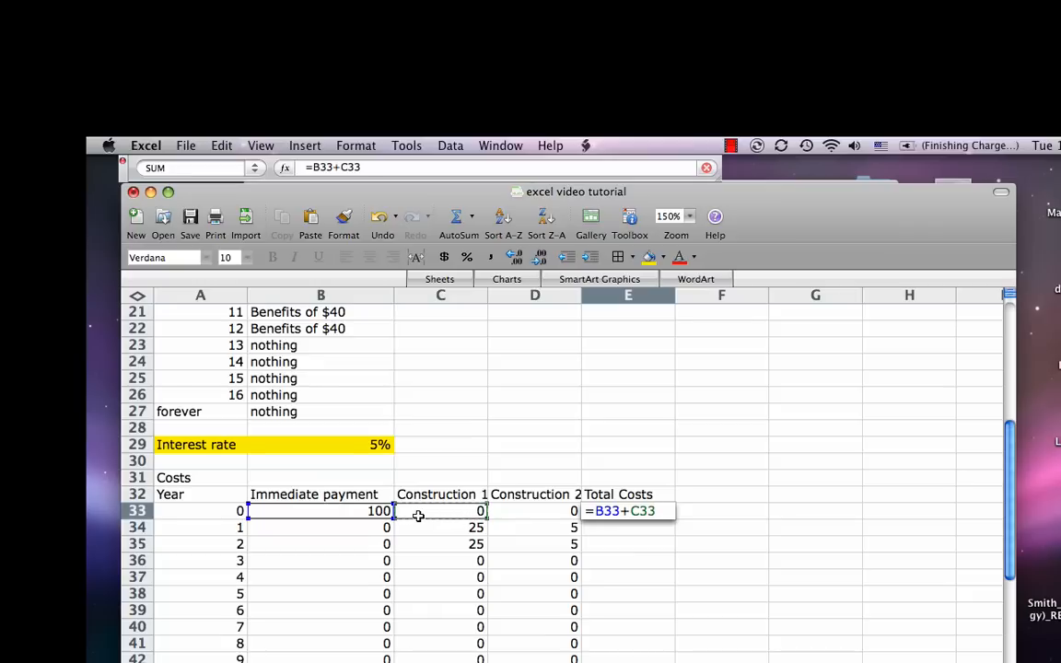
type("+")
left_click(521, 513)
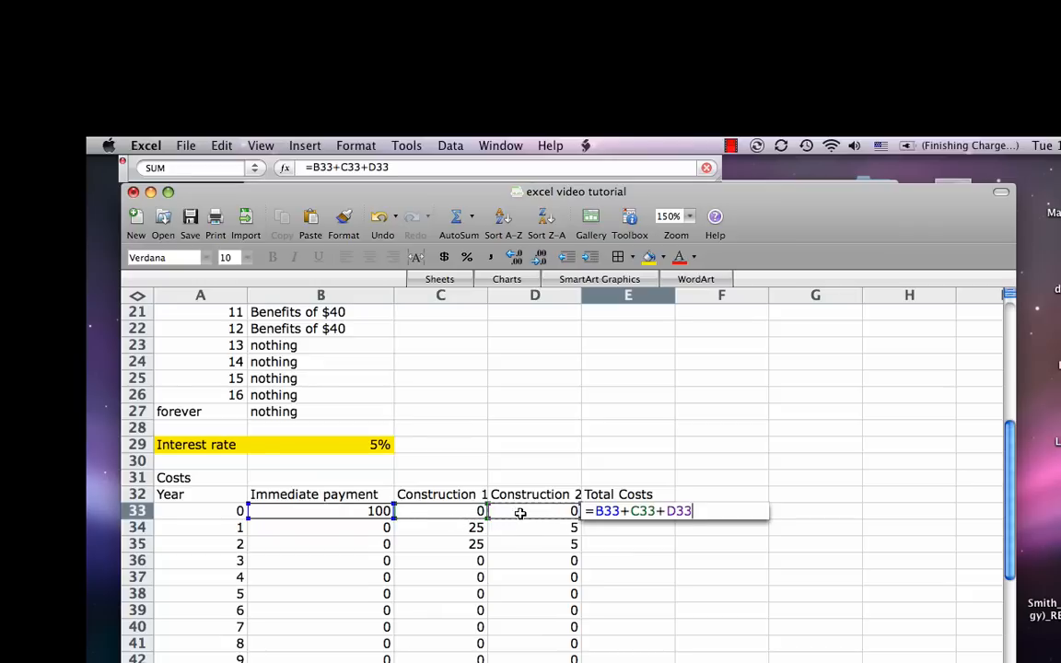
key("Return")
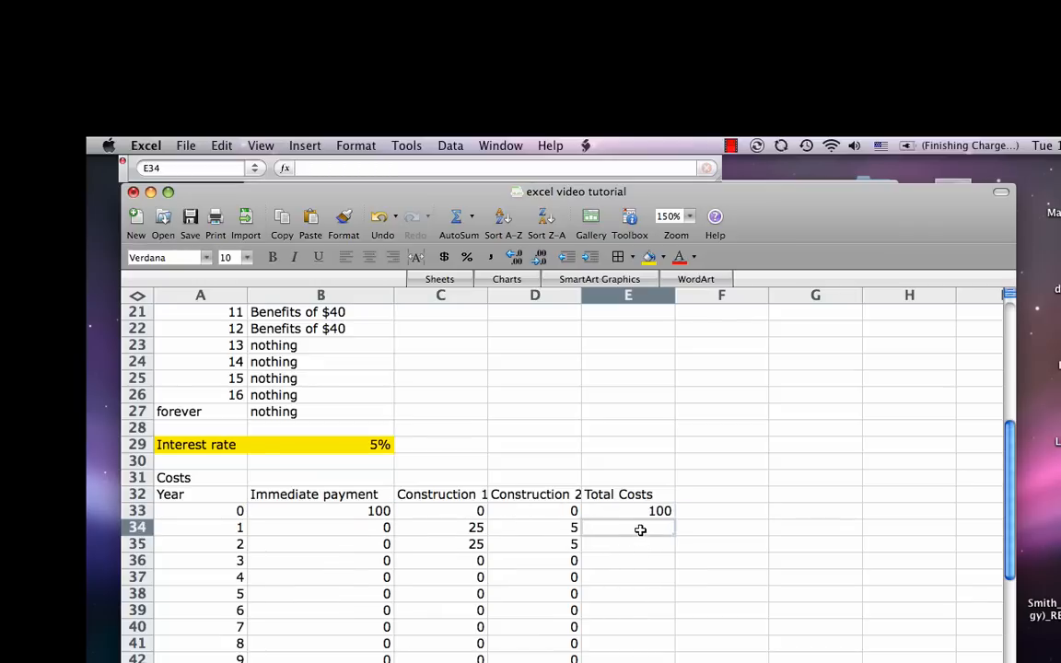
Step: Replace the formula in E33 with =sum(B33:D33) to total the year 0 costs
left_click(637, 512)
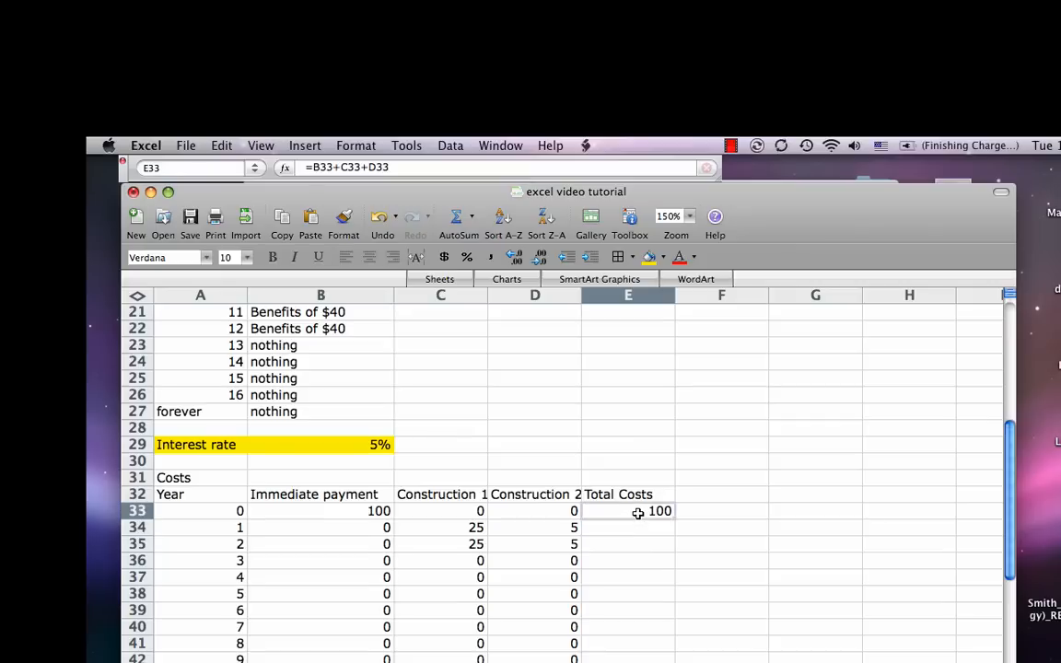
type("=")
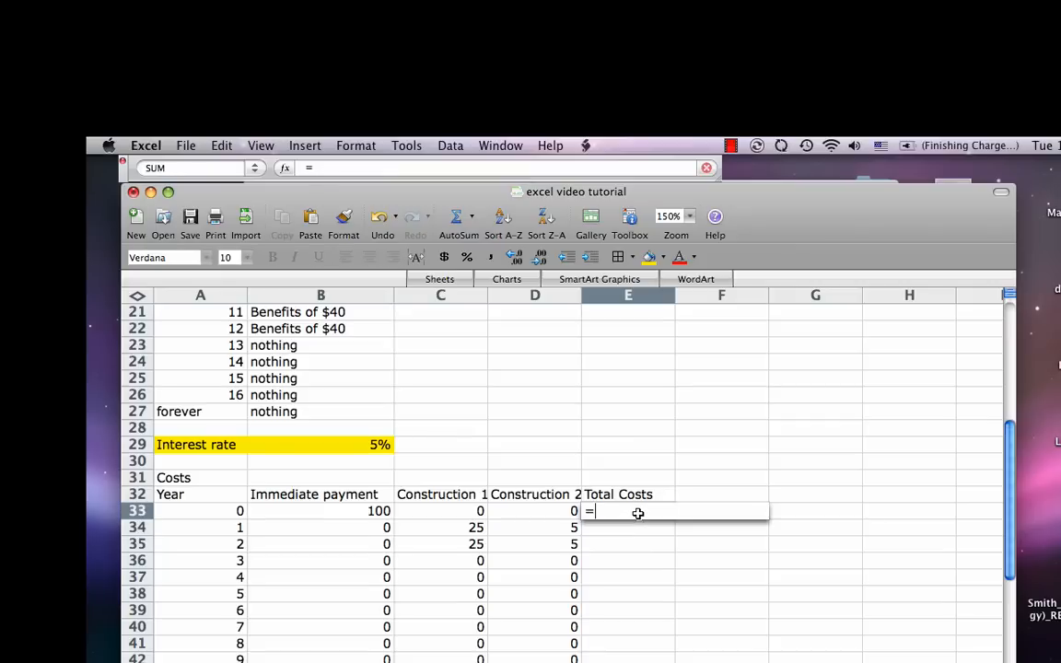
type("sum")
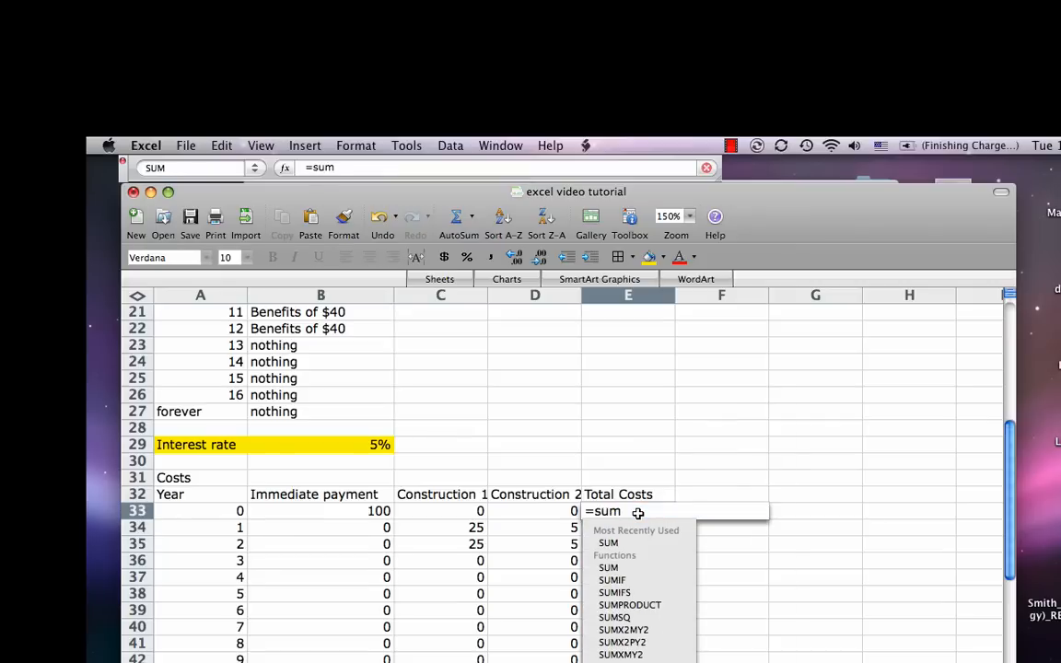
type("(")
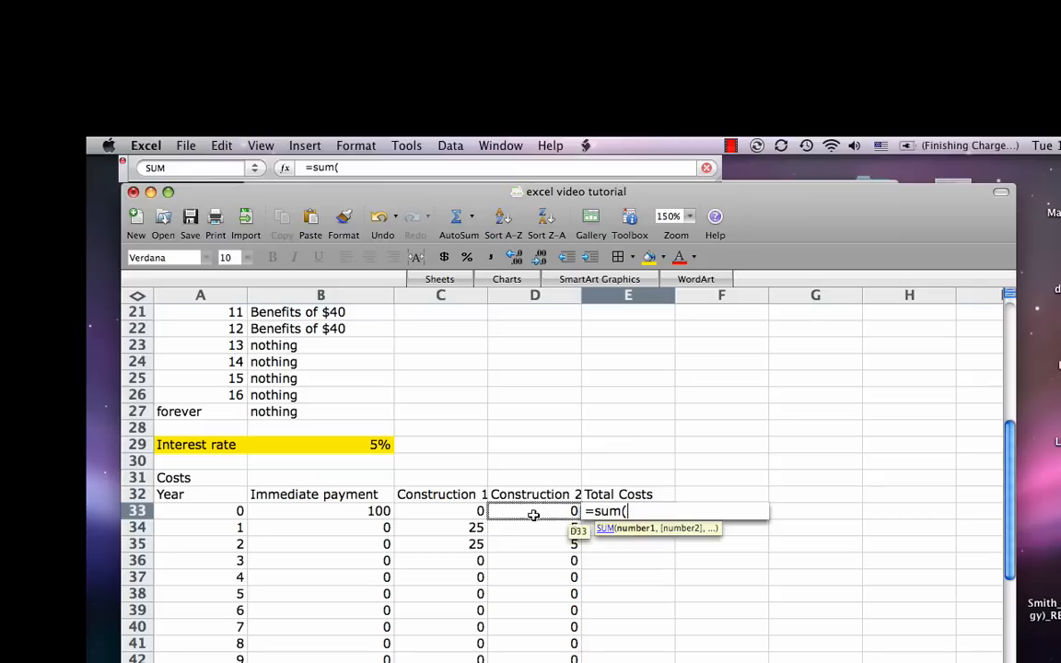
left_click_drag(372, 511, 501, 516)
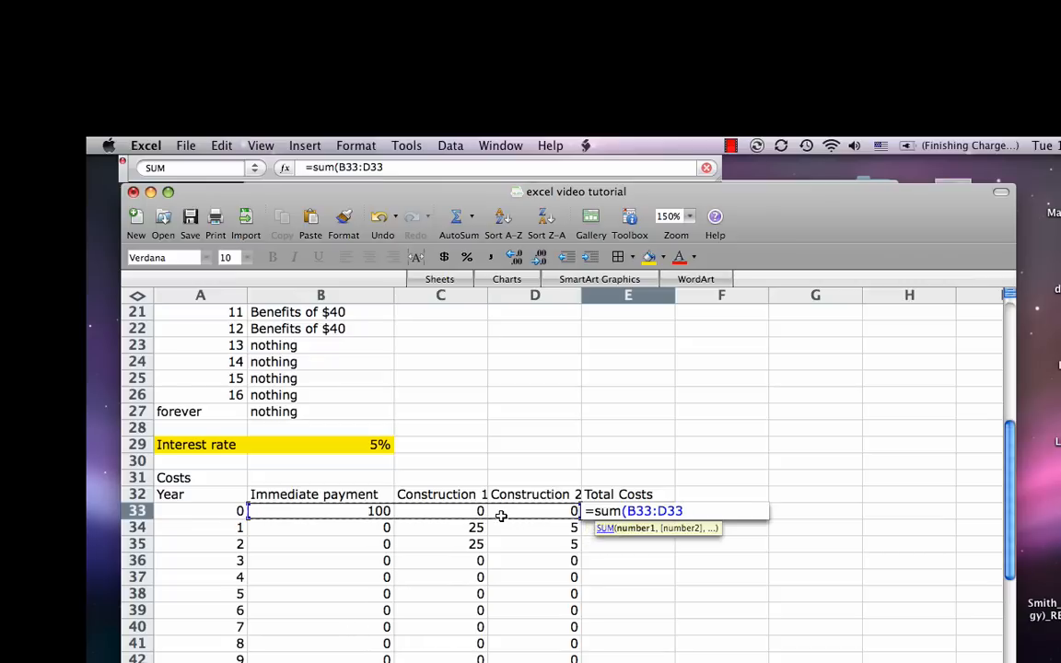
type(")")
key("Return")
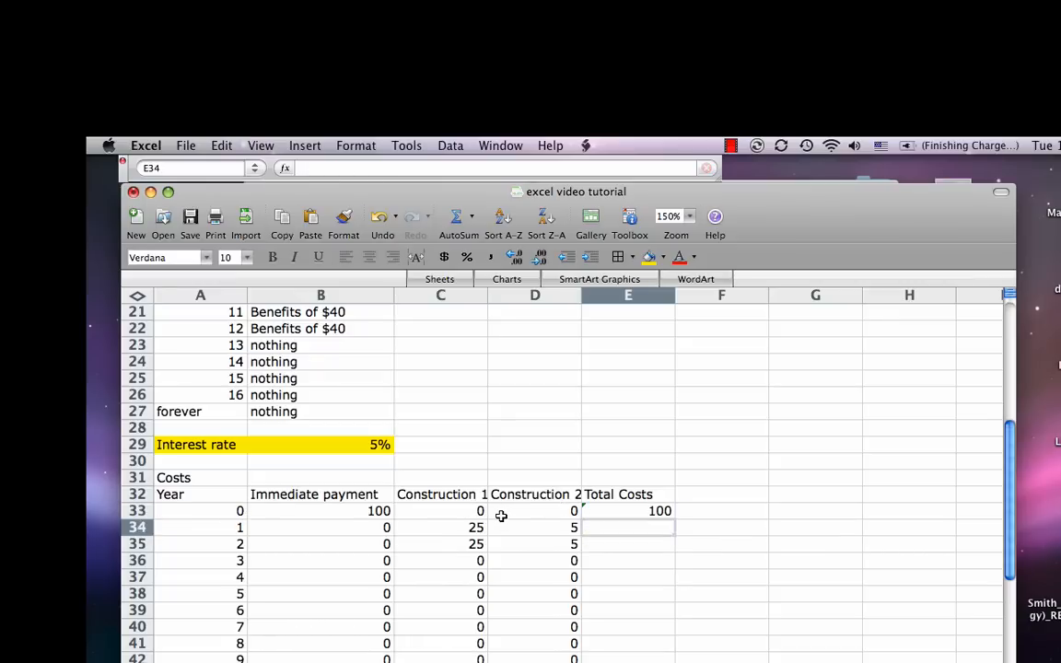
Step: Copy the total cost formula from E33 down column E for the remaining years
key("Up")
key("Down")
key("Up")
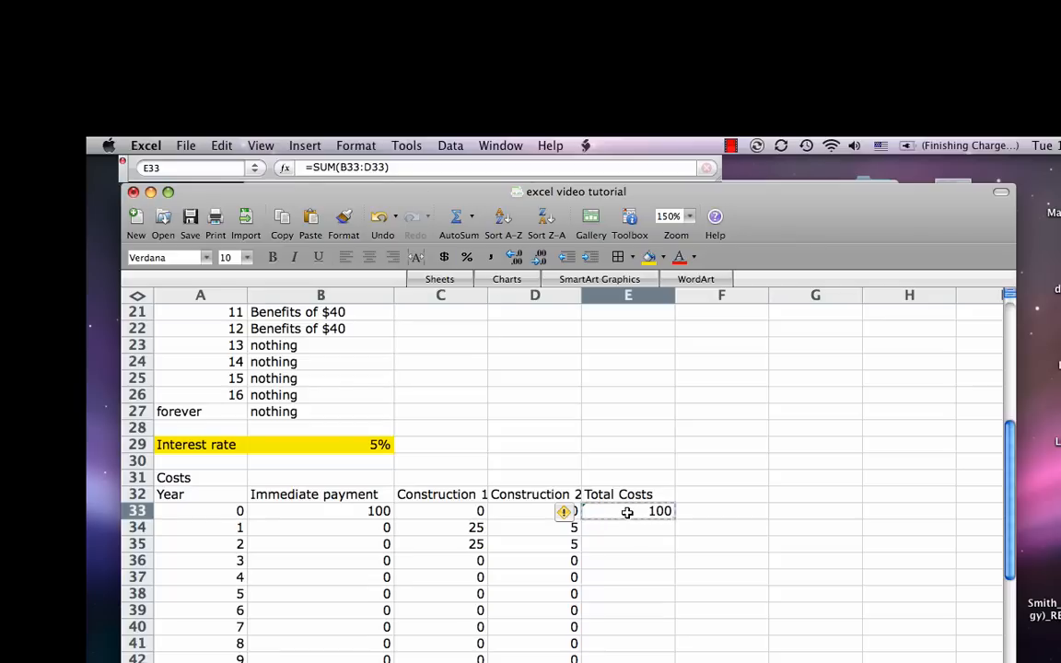
key("super+c")
key("shift+Down")
key("shift+Down")
key("shift+Down")
key("shift+Down")
key("shift+Down")
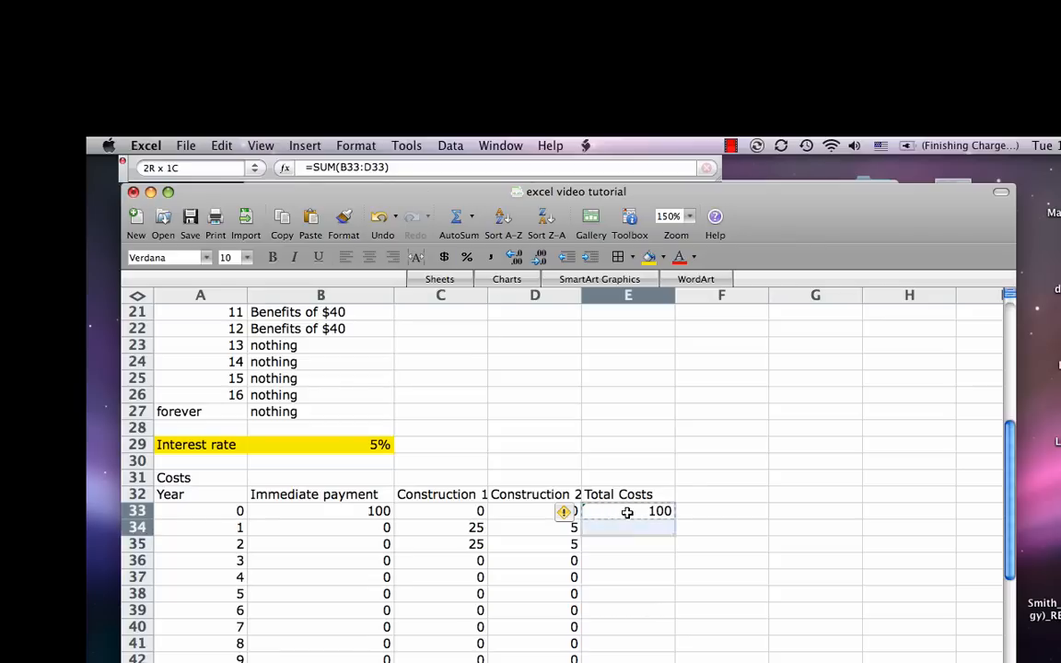
key("shift+Down")
key("shift+Down")
key("shift+Down")
key("shift+Down")
key("shift+Down")
key("shift+Down")
key("shift+Down")
key("shift+Down")
key("shift+Down")
key("shift+Down")
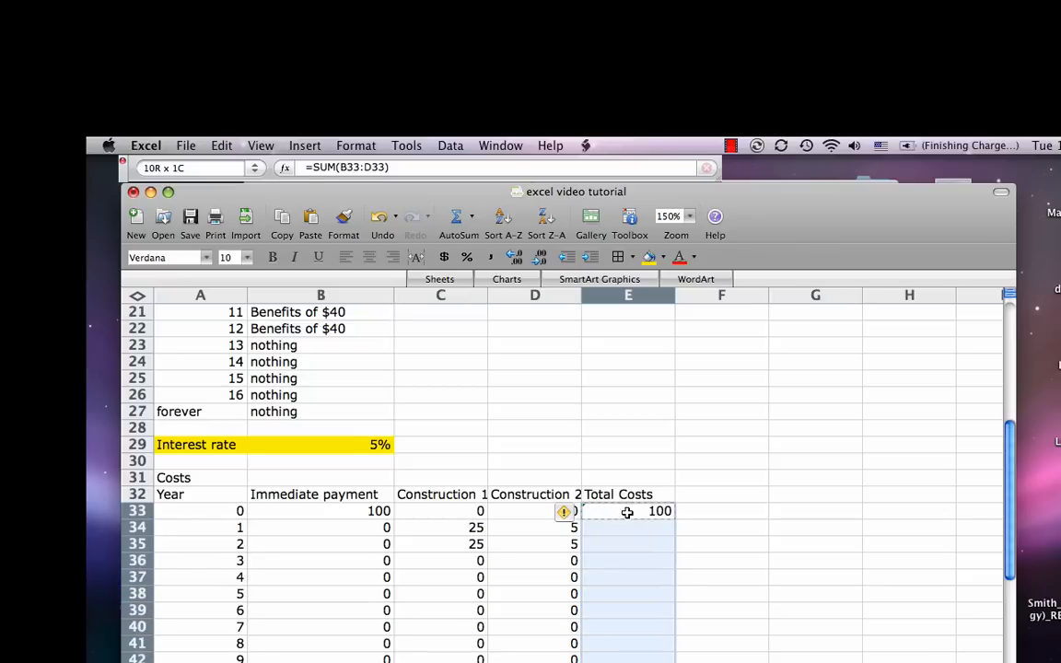
key("shift+Down")
key("shift+Down")
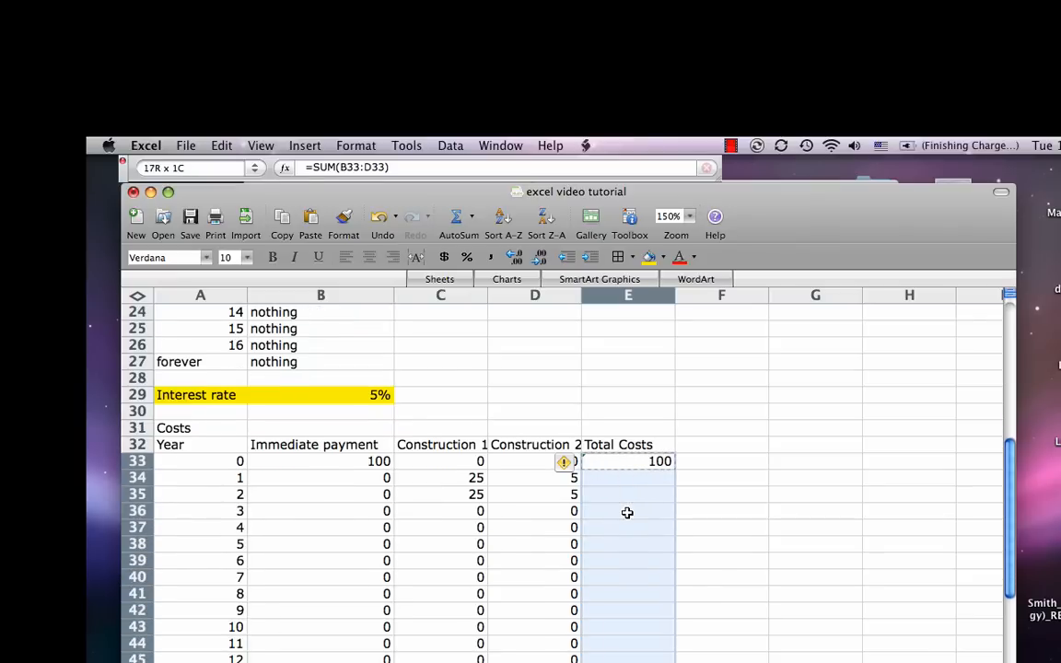
key("super+v")
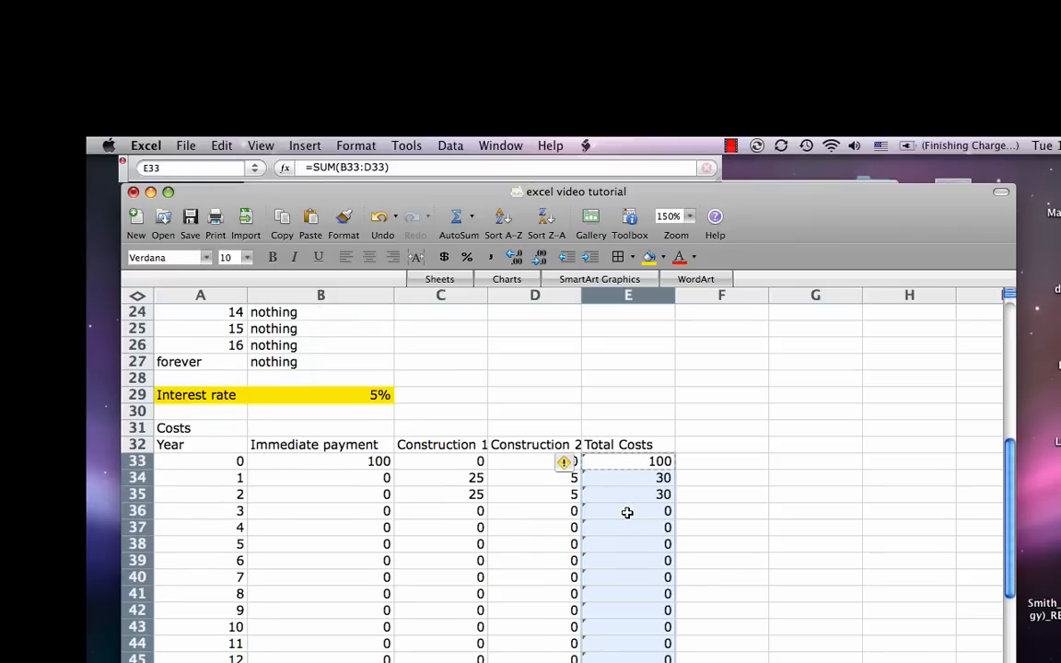
left_click(694, 494)
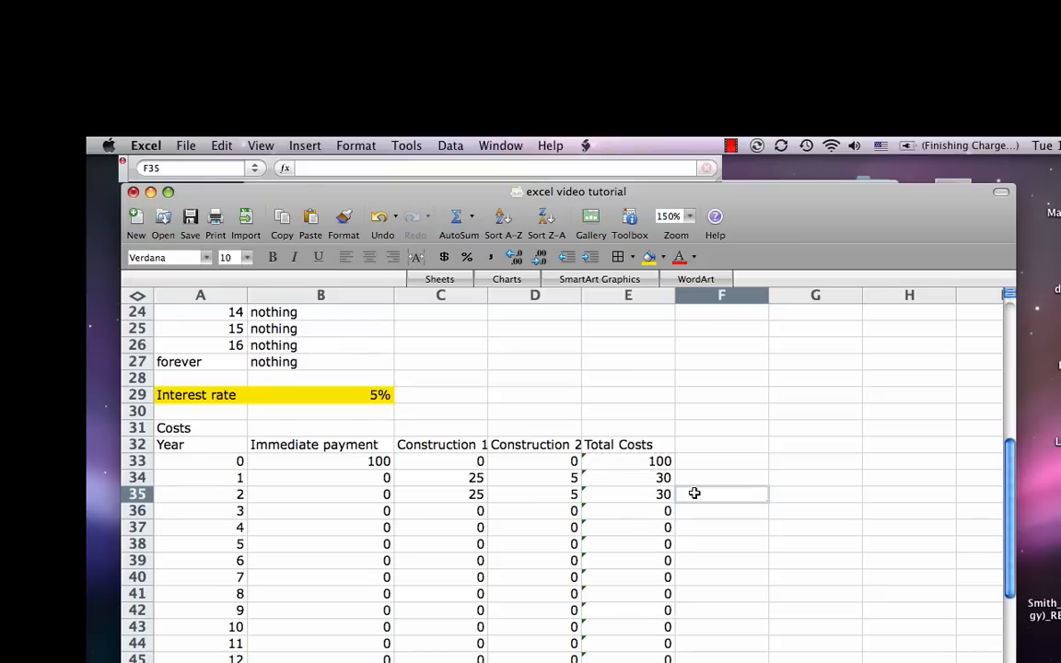
Step: Examine the copied sum formulas in the Total Costs column from E33 down to E45
left_click(644, 464)
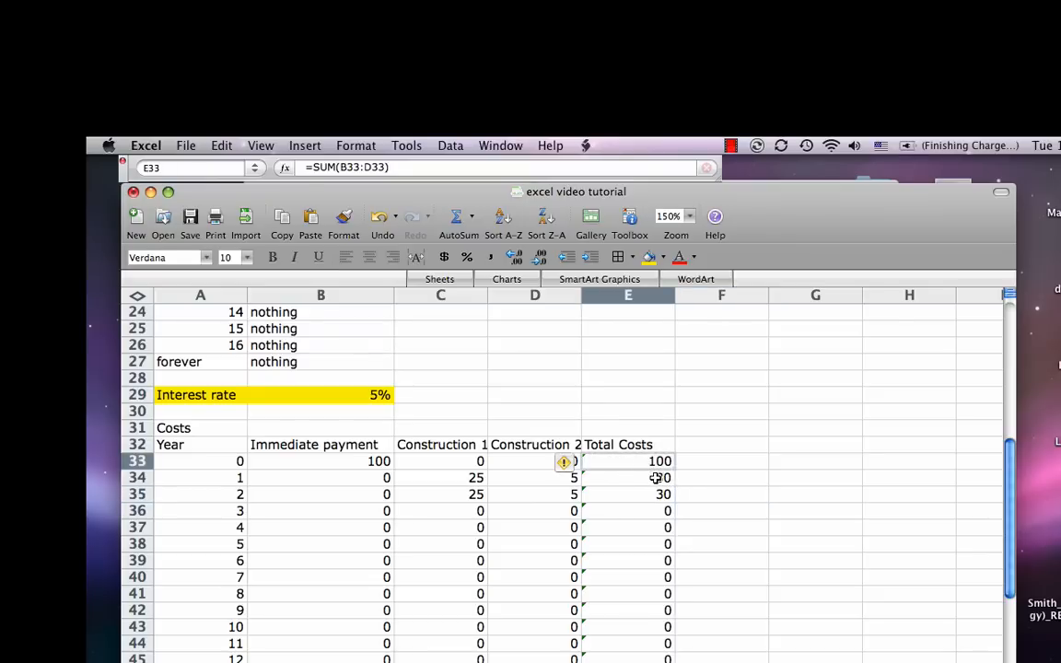
left_click(645, 478)
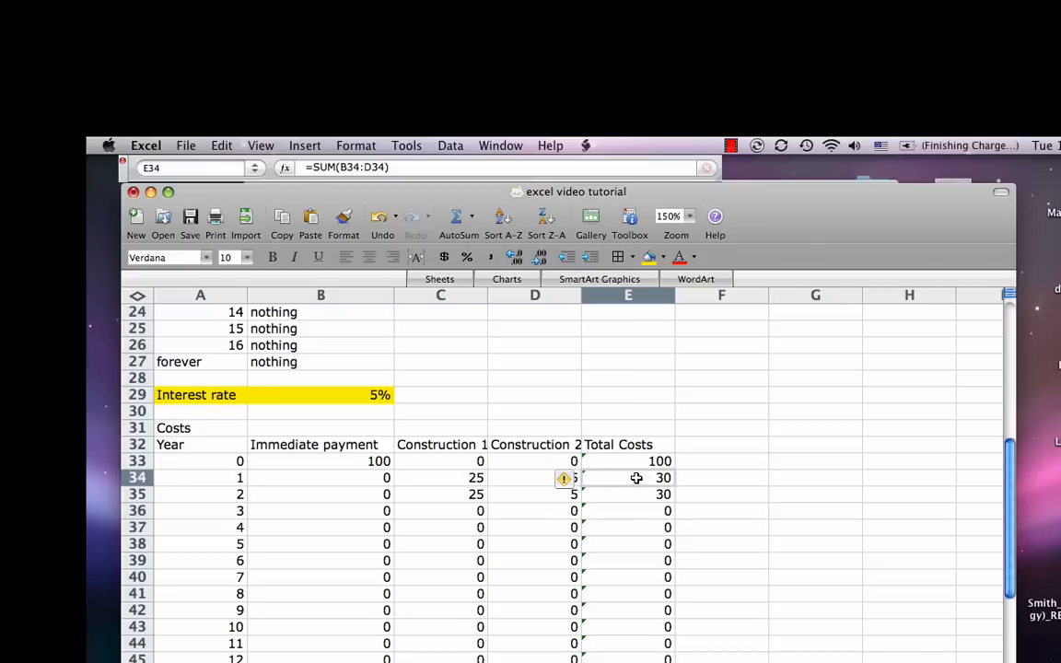
left_click(635, 495)
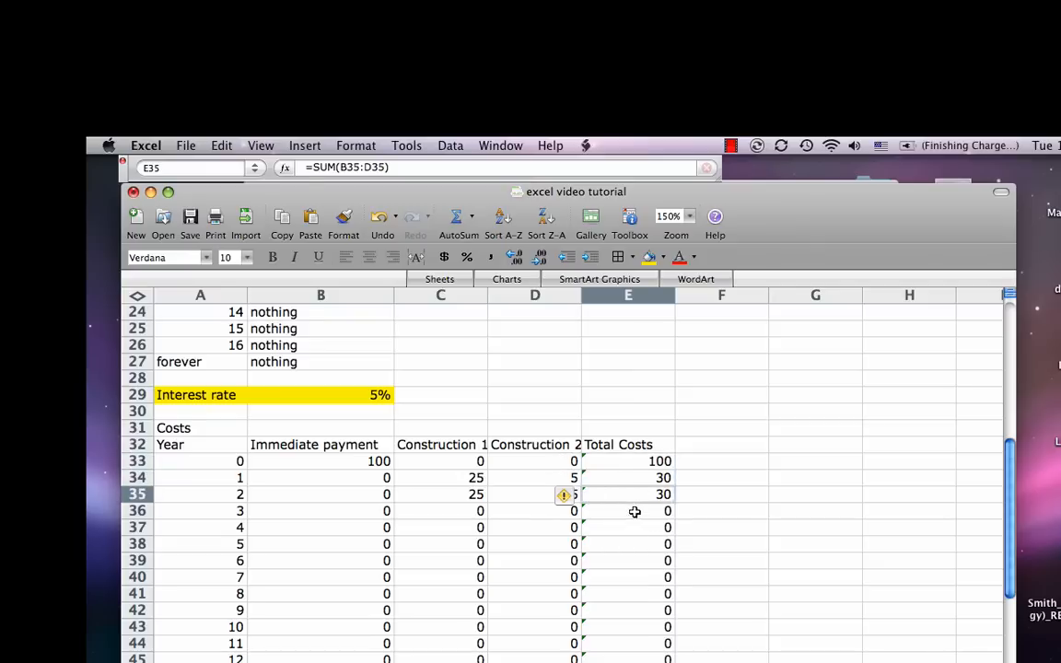
left_click(635, 511)
left_click(630, 528)
left_click(634, 558)
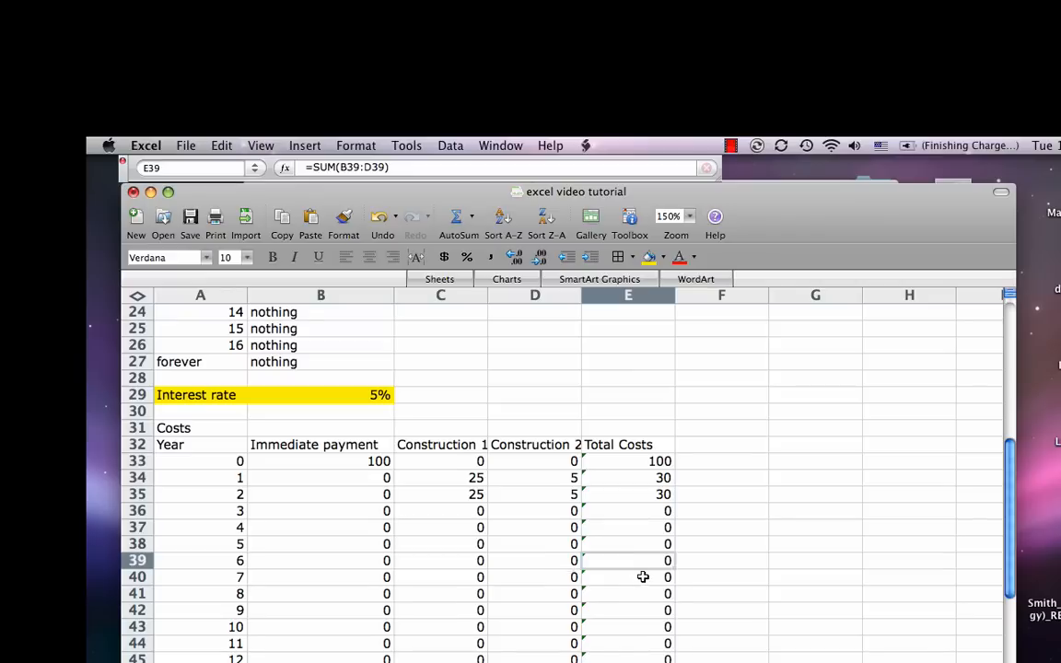
left_click(636, 577)
left_click(630, 594)
left_click(629, 610)
left_click(628, 627)
left_click(628, 644)
left_click(631, 658)
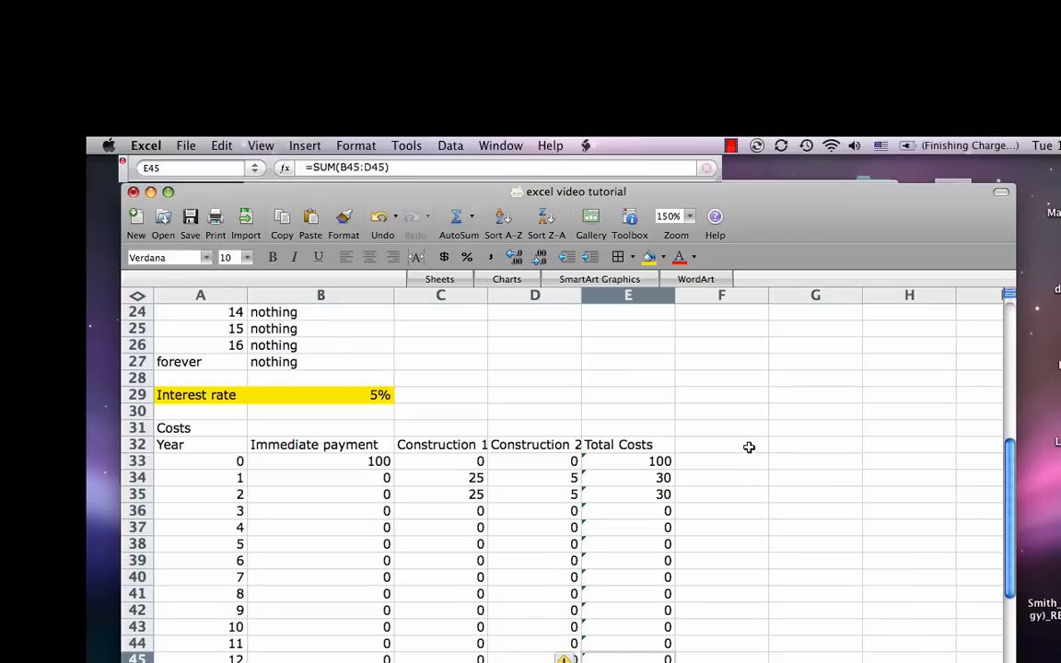
Step: Enter the column heading "Present value" in F32 of the costs table
left_click(748, 447)
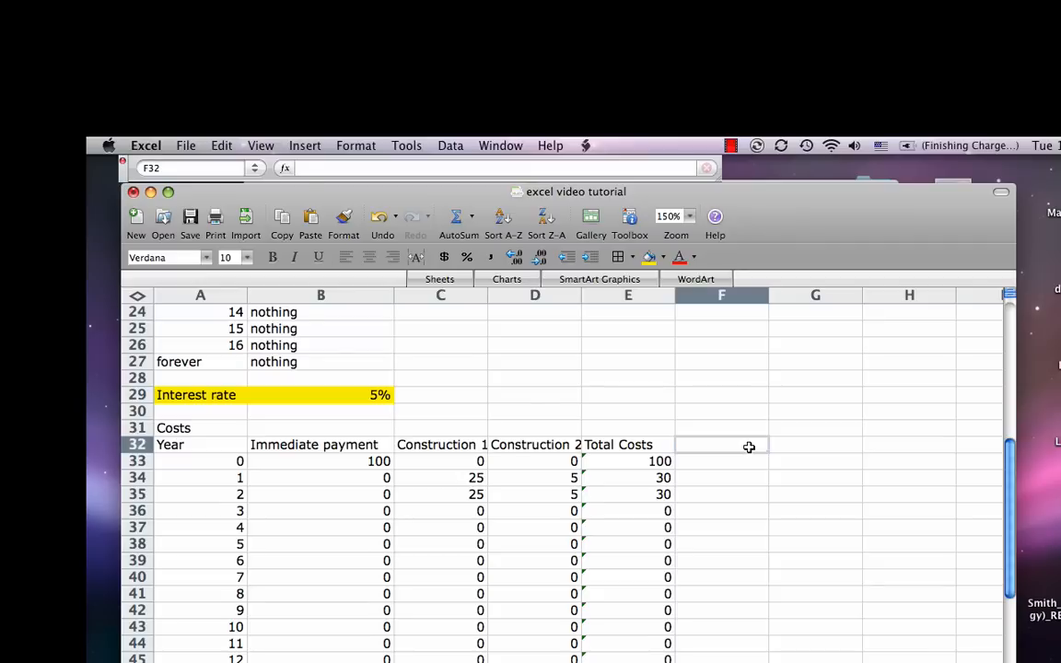
type("Pres")
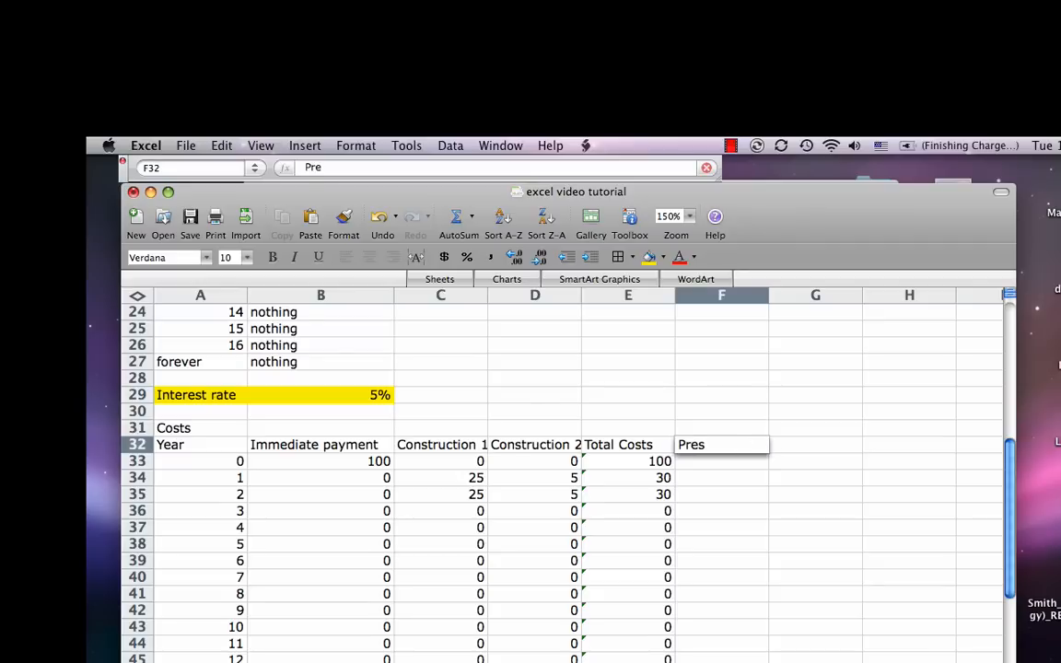
type("ent value")
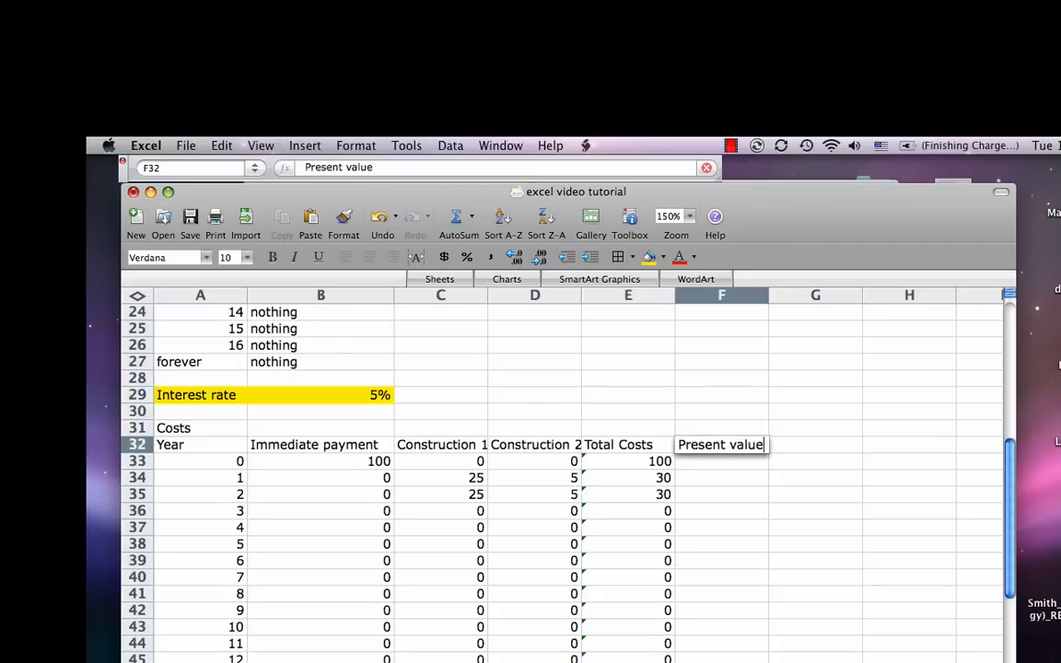
key("Return")
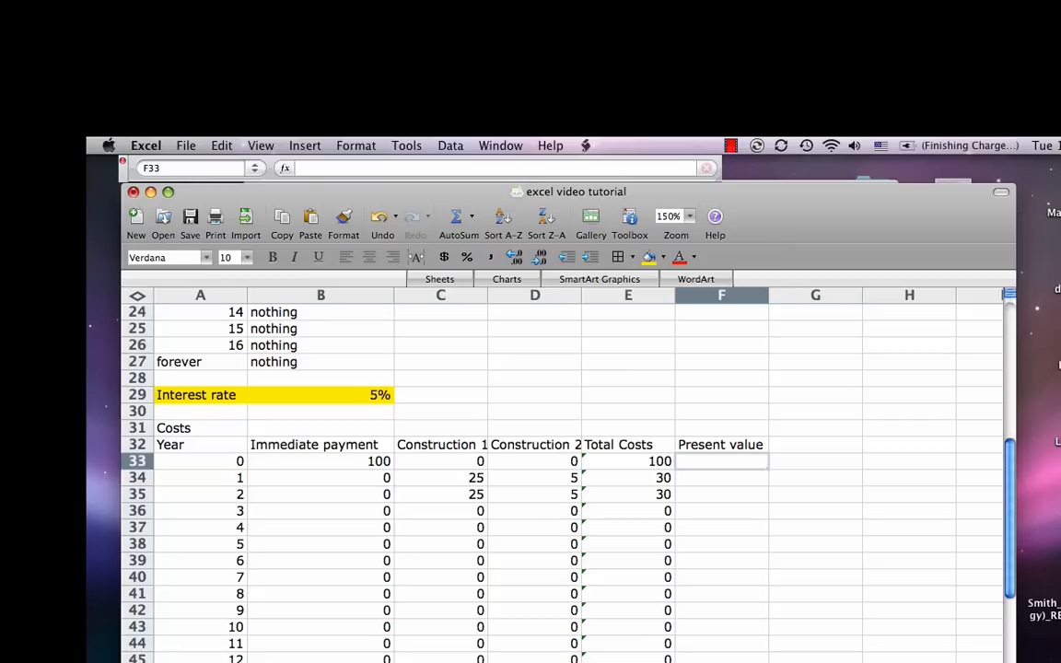
Step: Calculate the present value of the year 0 costs in F33 with the formula =E33/((1+B29)^A33)
key("Down")
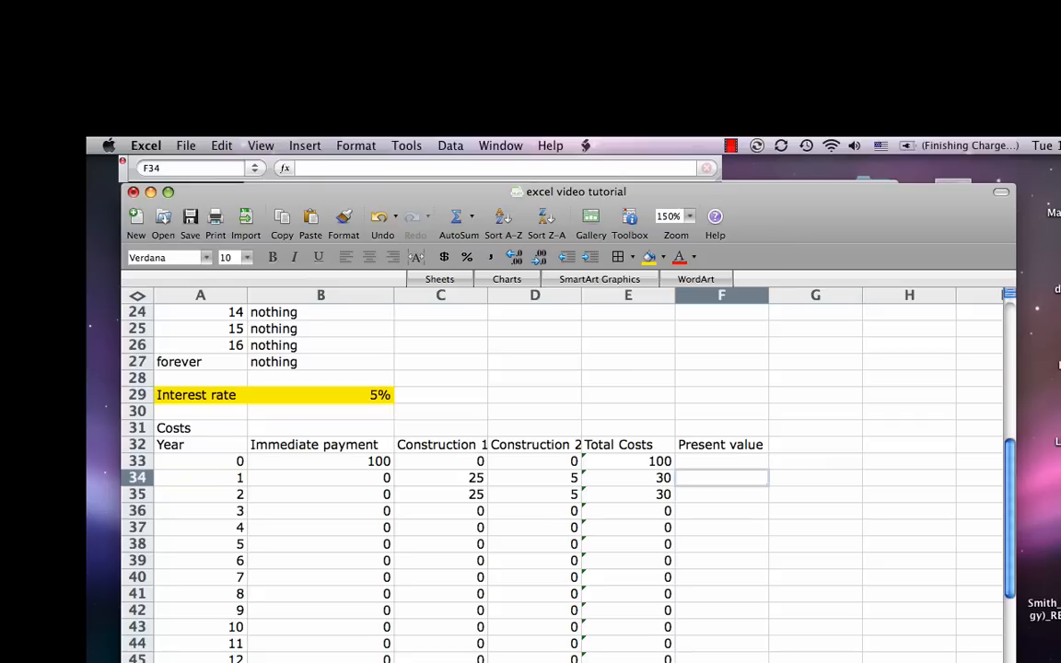
key("Up")
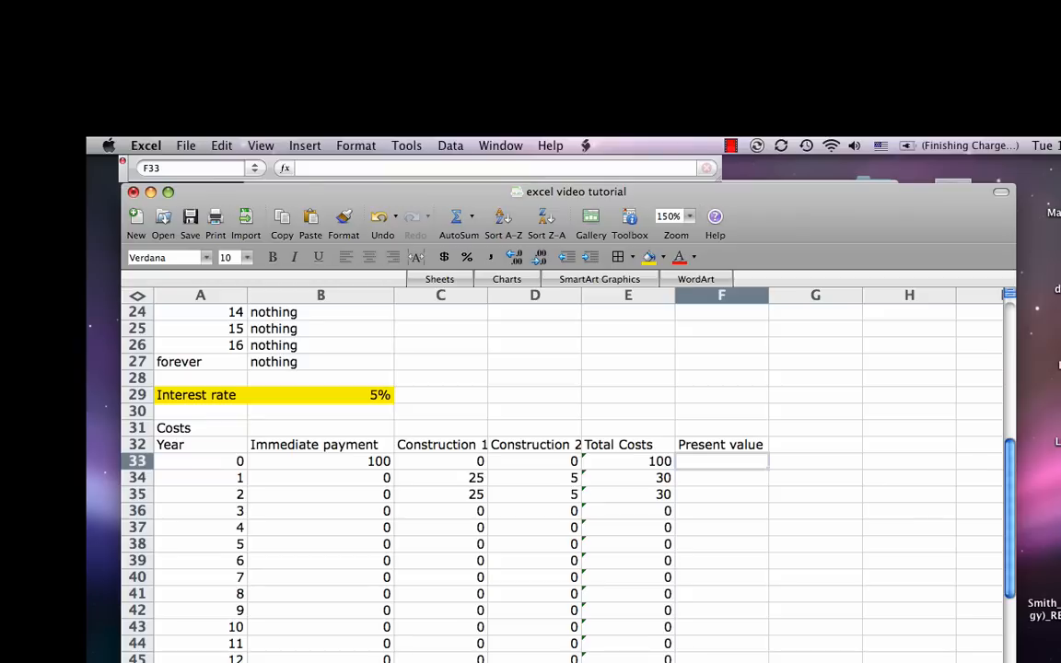
type("=E33")
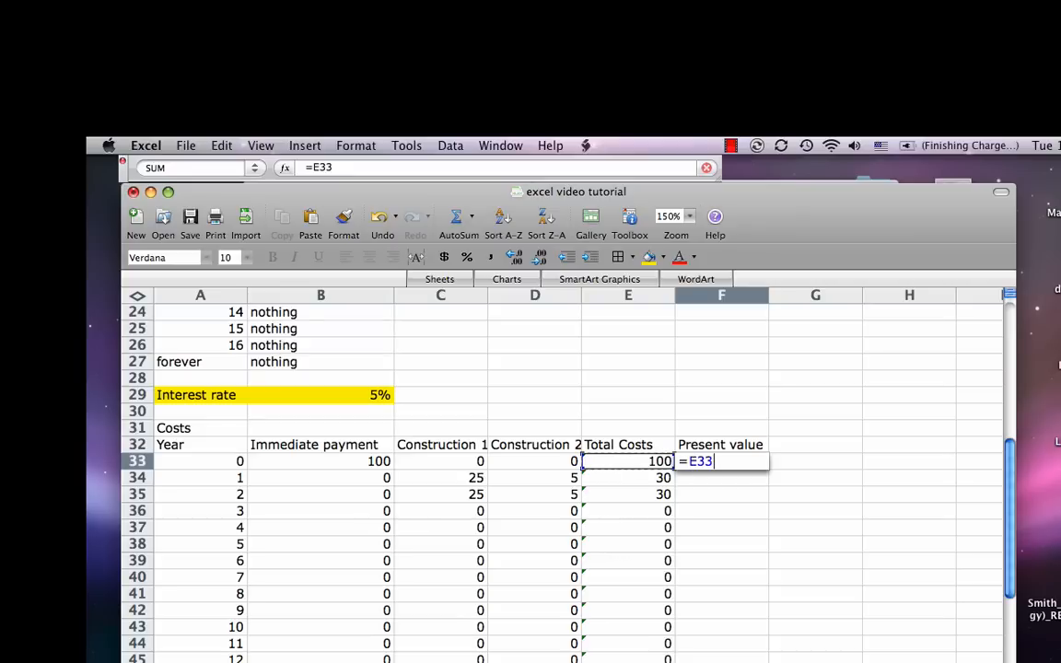
type("/((1+")
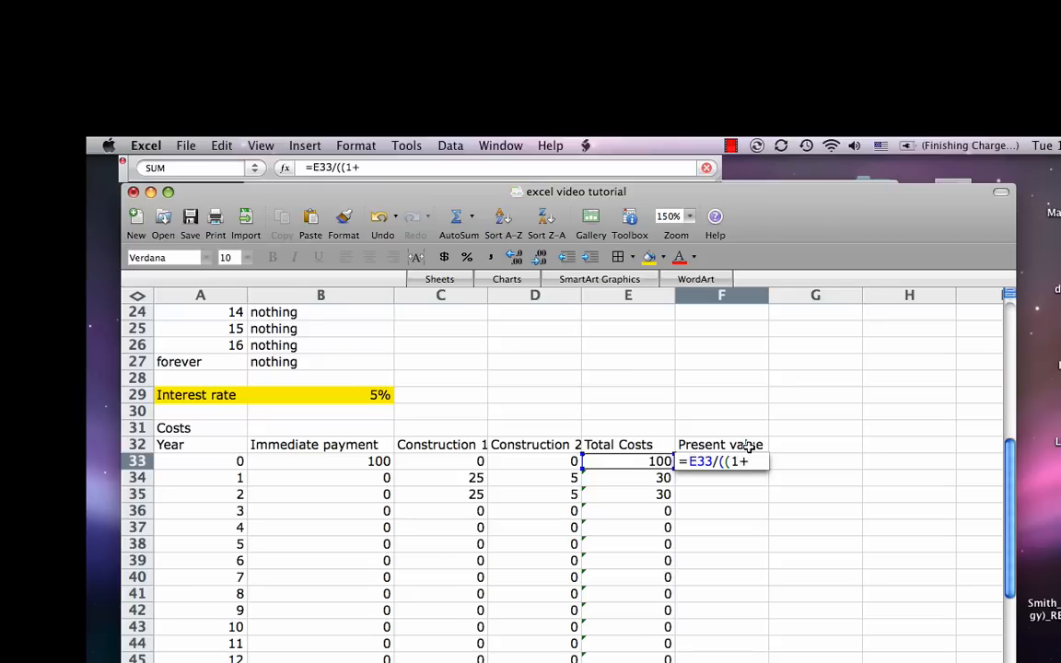
left_click(342, 394)
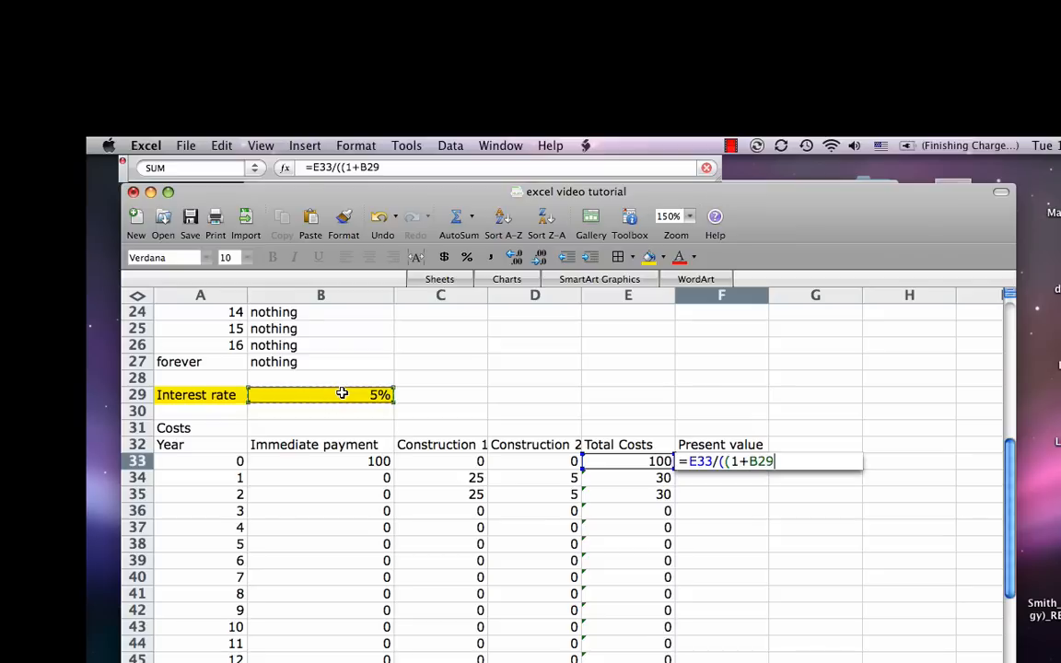
type(")^")
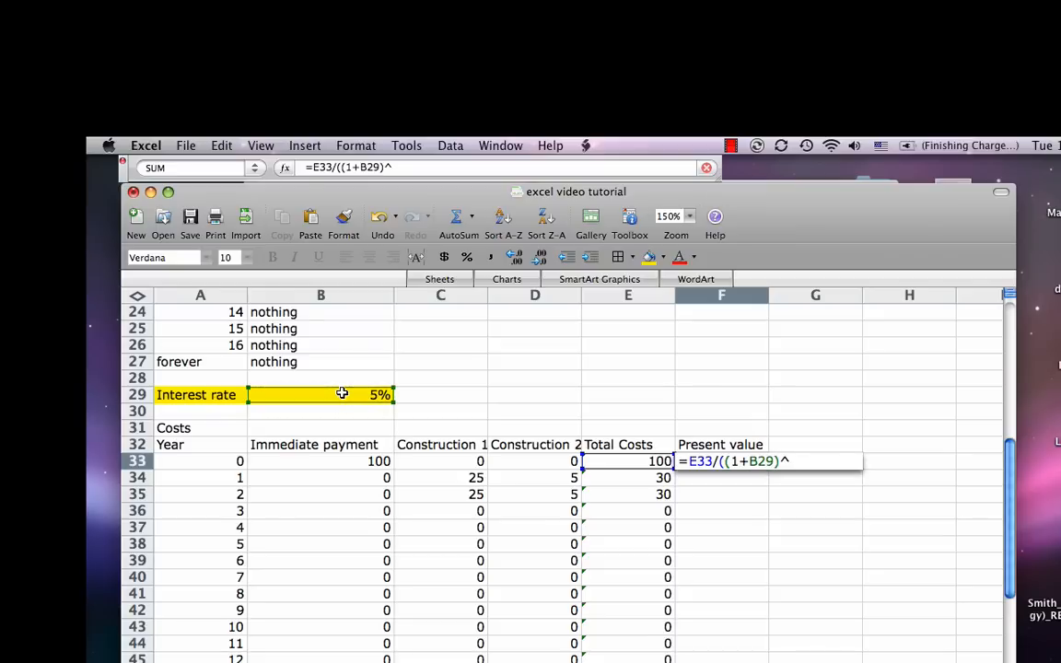
left_click(205, 462)
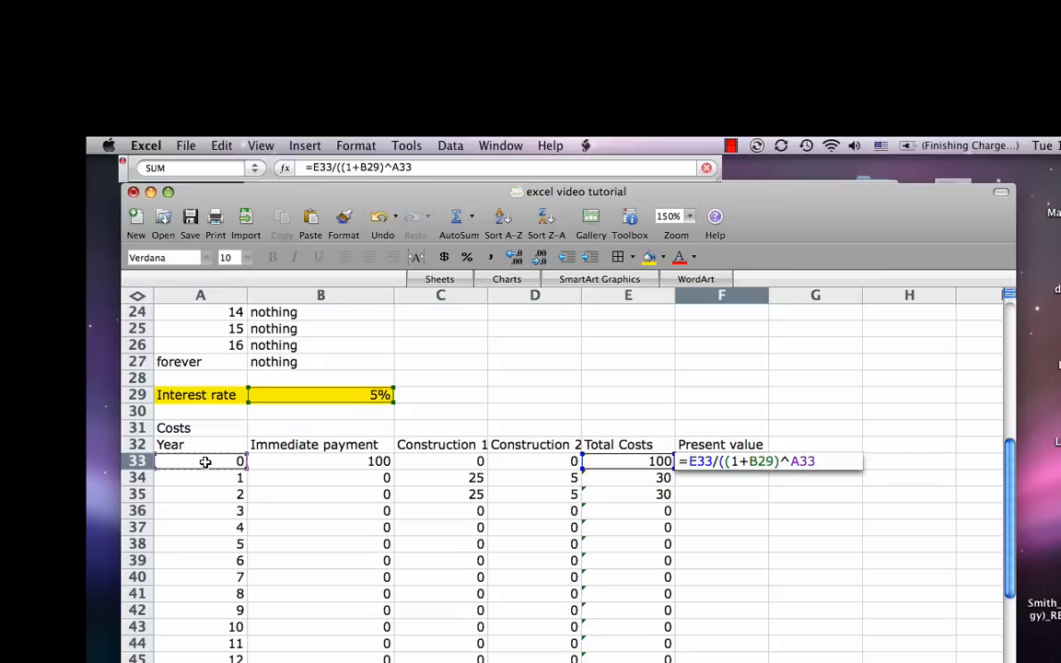
type(")")
key("Return")
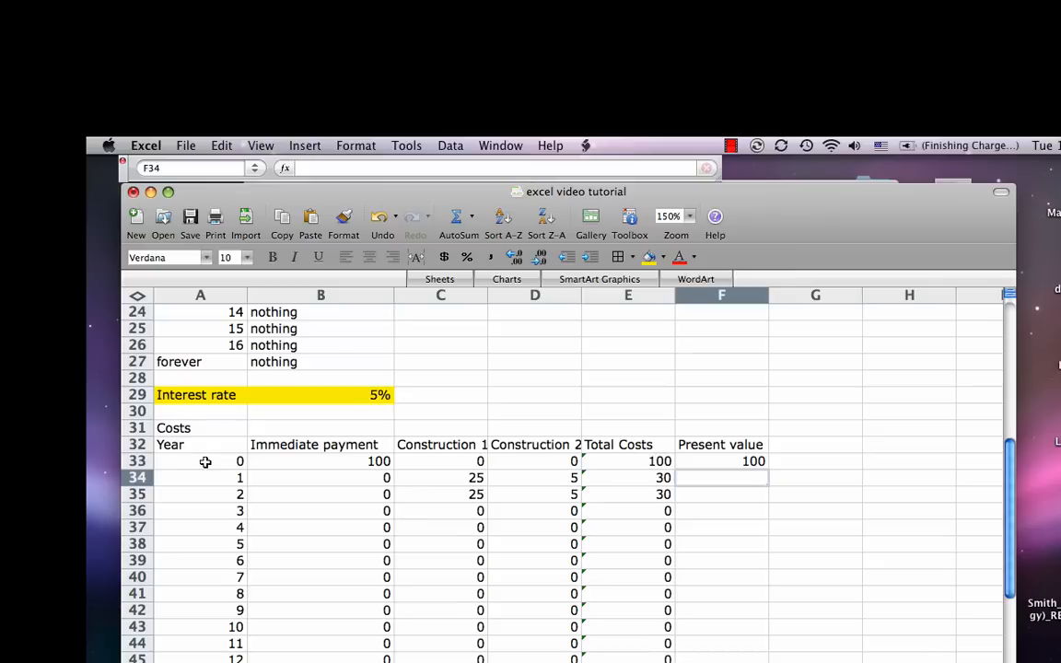
Step: Make the interest rate reference in F33 absolute, so the formula reads =E33/((1+$B$29)^A33)
key("Up")
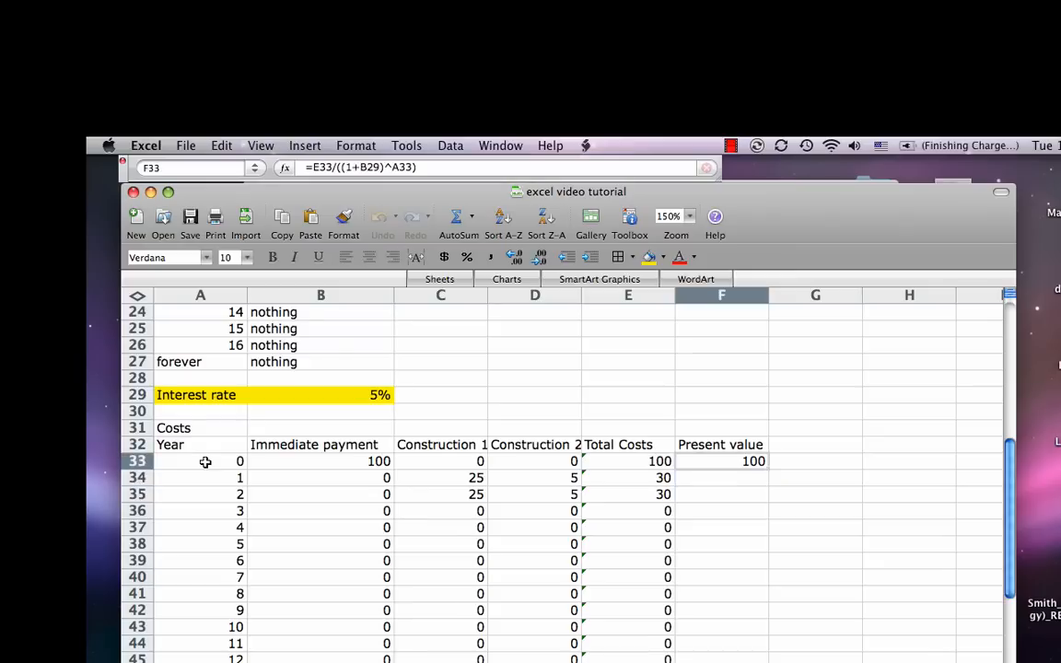
double_click(706, 462)
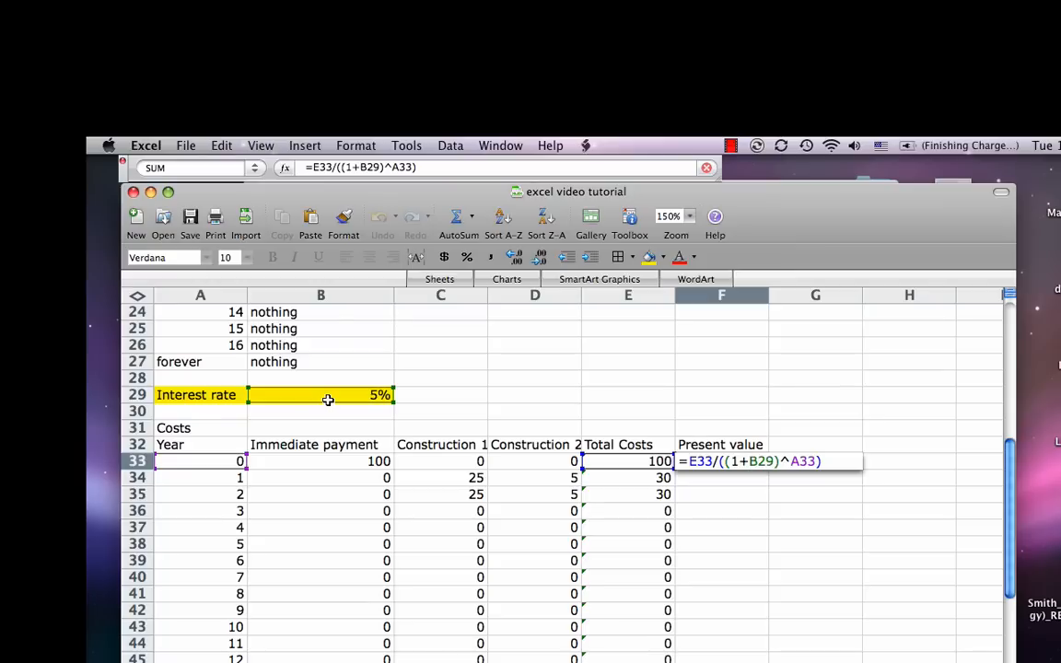
type("$")
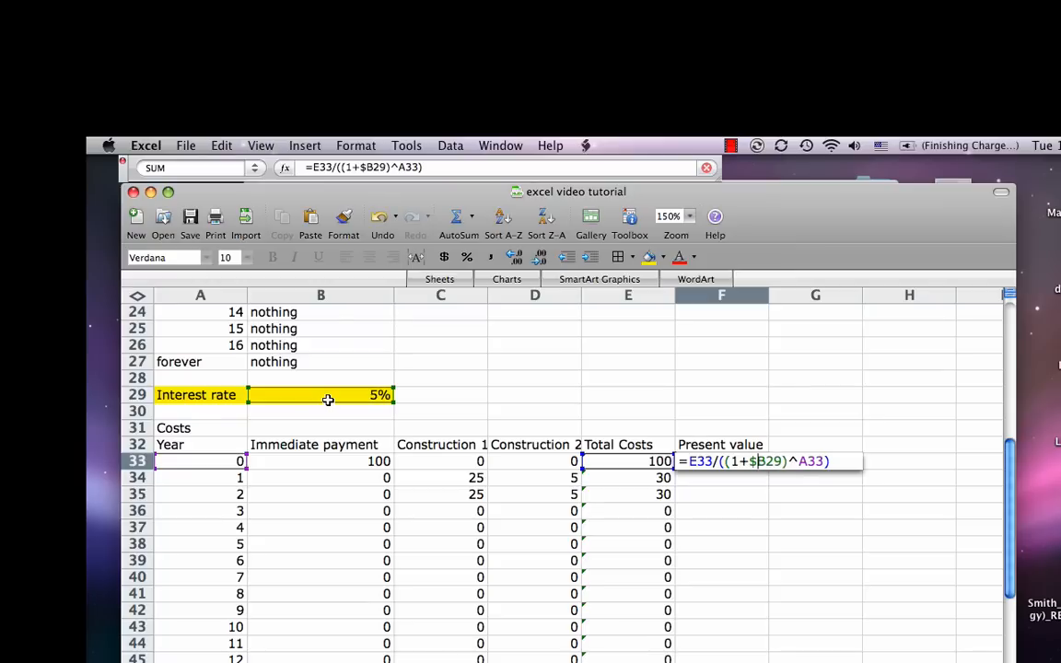
key("Right")
type("$")
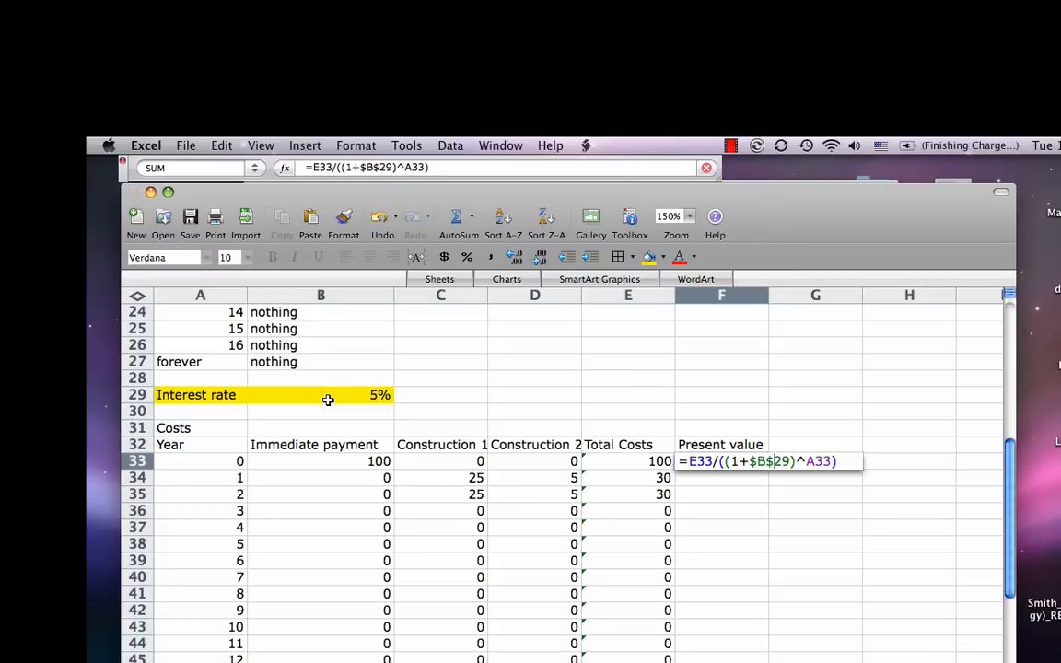
key("Return")
Step: Copy the present value formula from F33 down column F for the remaining years
key("Up")
key("super+c")
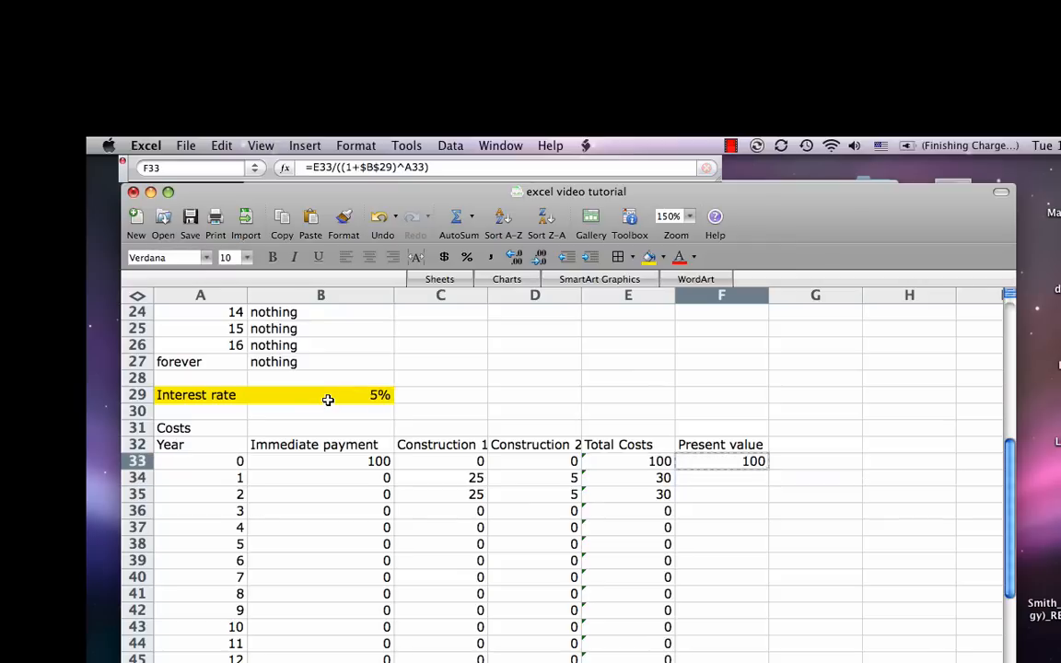
key("shift+Down")
key("shift+Down")
key("shift+Down")
key("shift+Down")
key("shift+Down")
key("shift+Down")
key("shift+Down")
key("shift+Down")
key("shift+Down")
key("shift+Down")
key("shift+Down")
key("shift+Down")
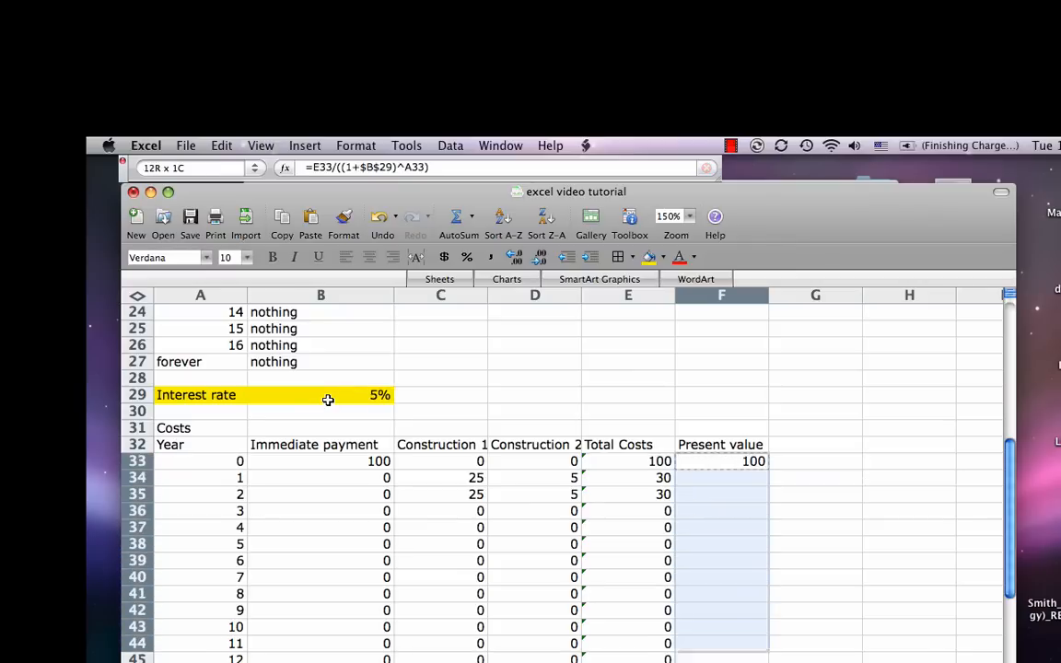
key("super+v")
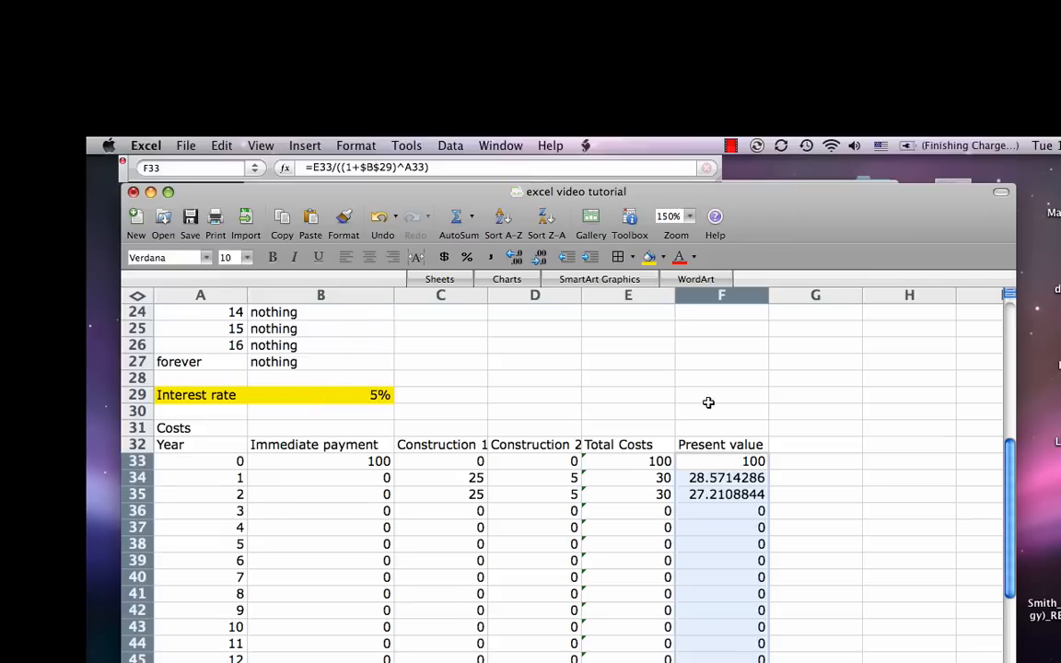
left_click(713, 467)
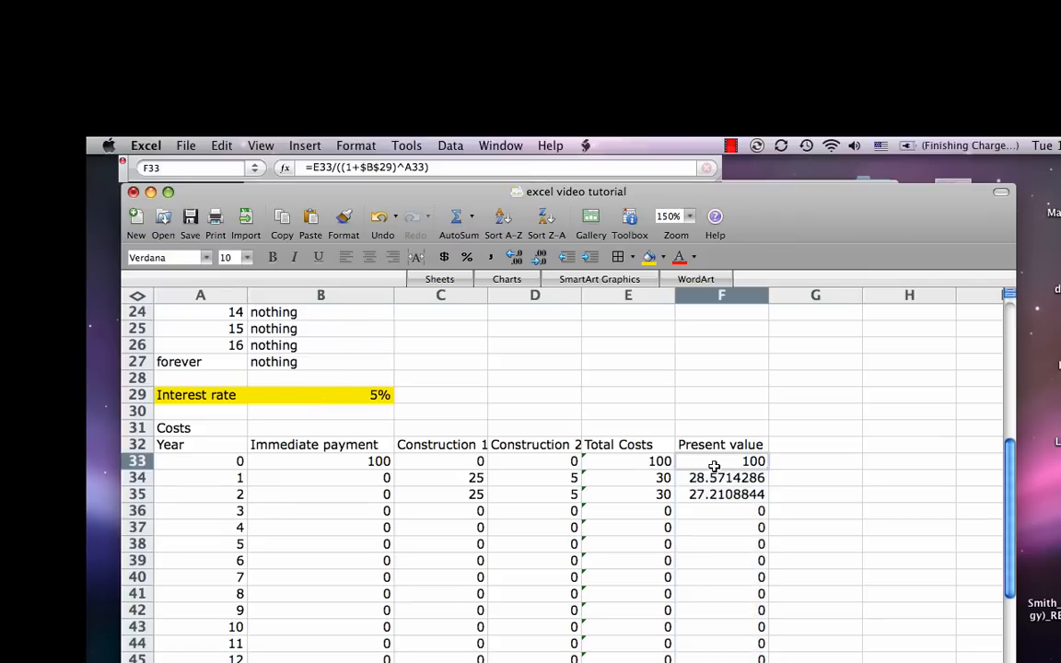
left_click(638, 481)
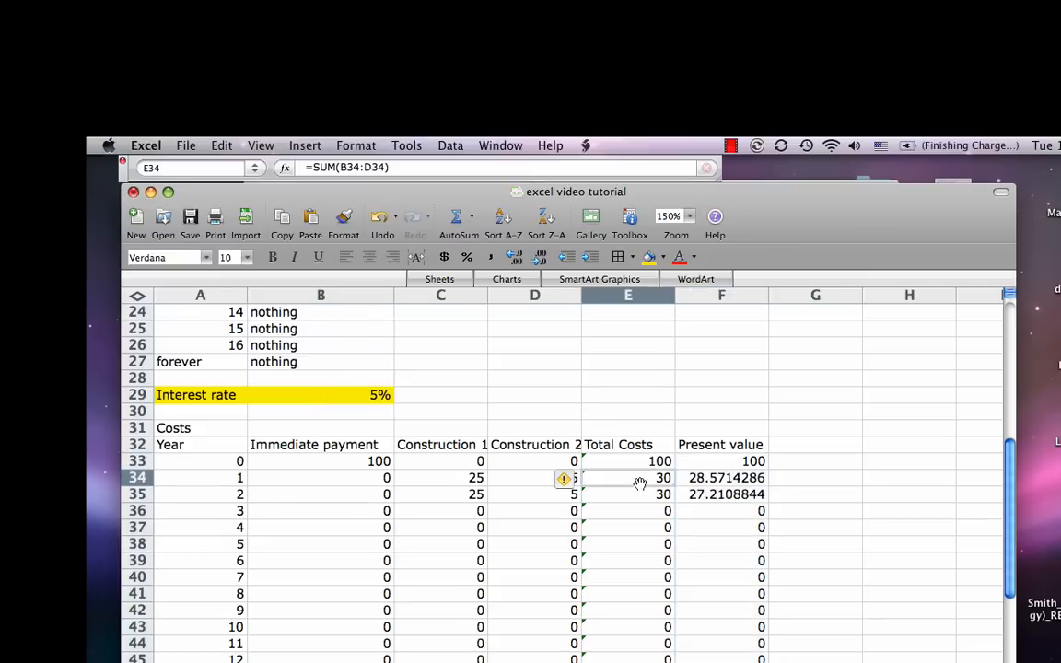
left_click(629, 500)
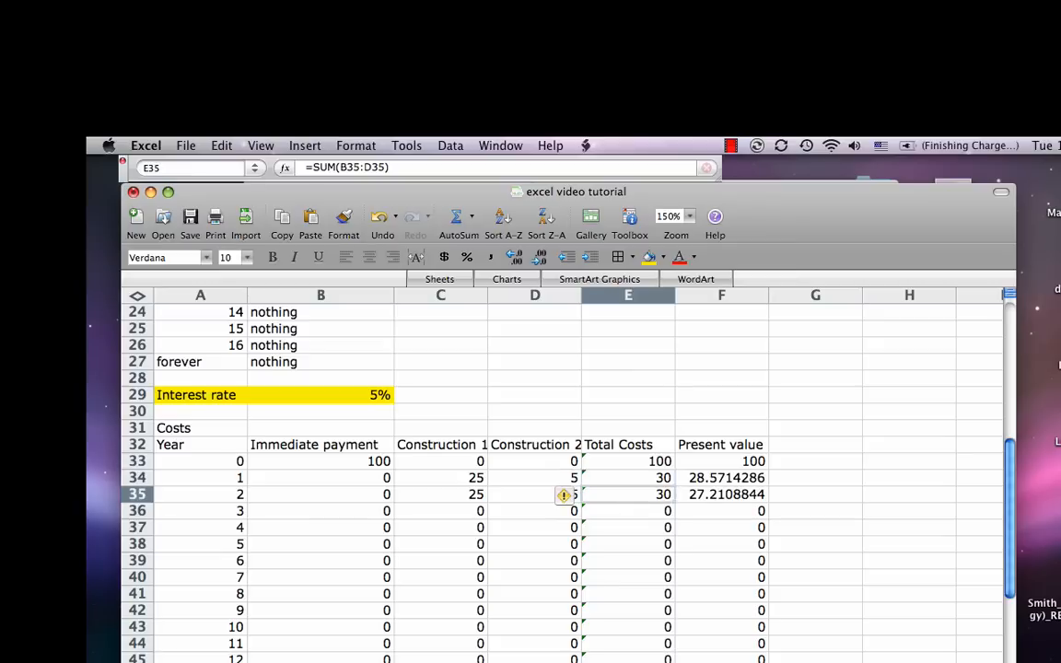
Step: Enter the label "TOTAL PV OF COSTS" in E49 below the costs table and widen column E to fit it
left_click(628, 662)
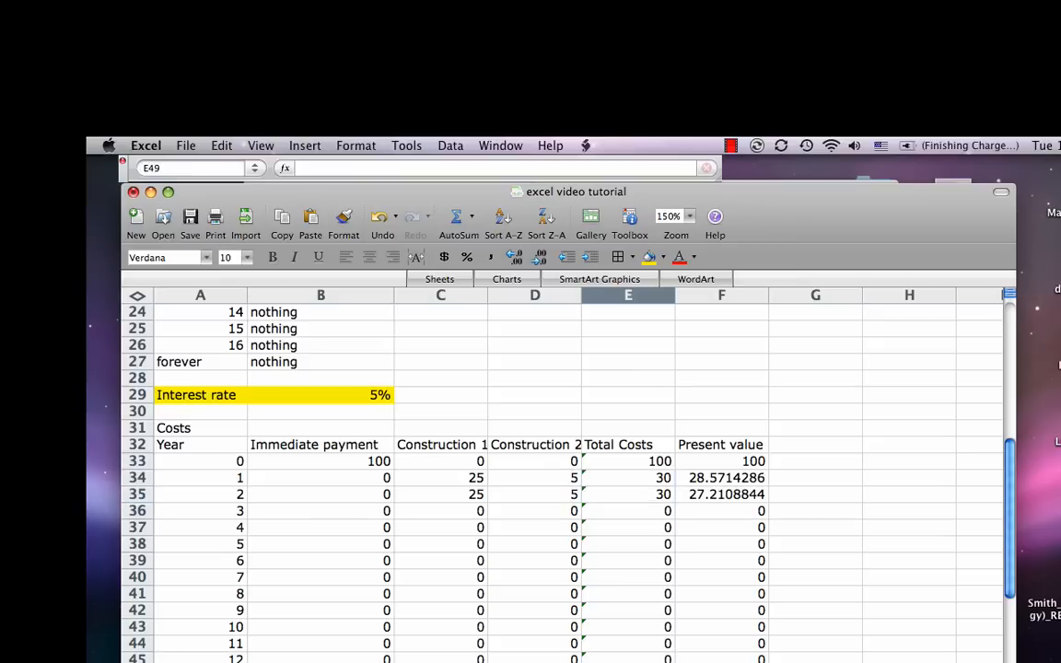
type("T")
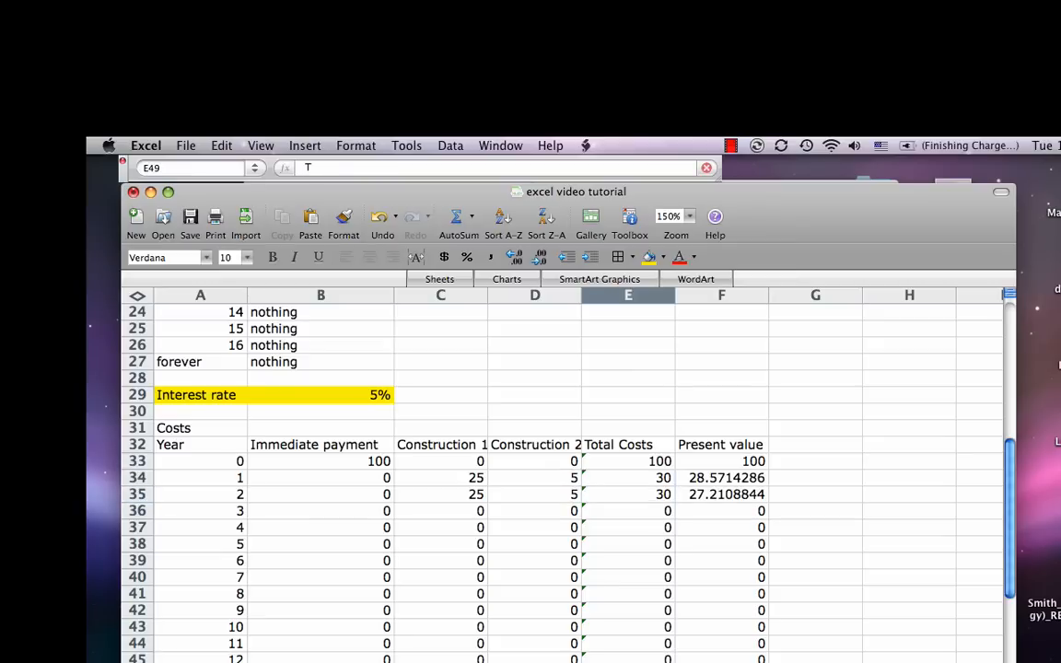
type("OTAL PV OF COSTS")
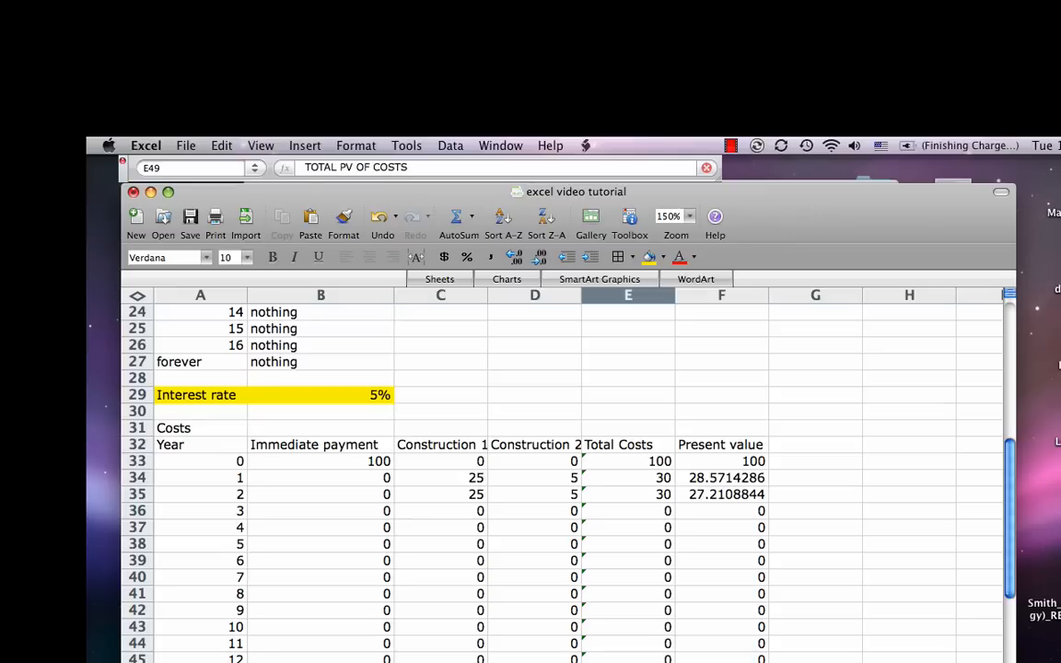
key("Return")
key("Up")
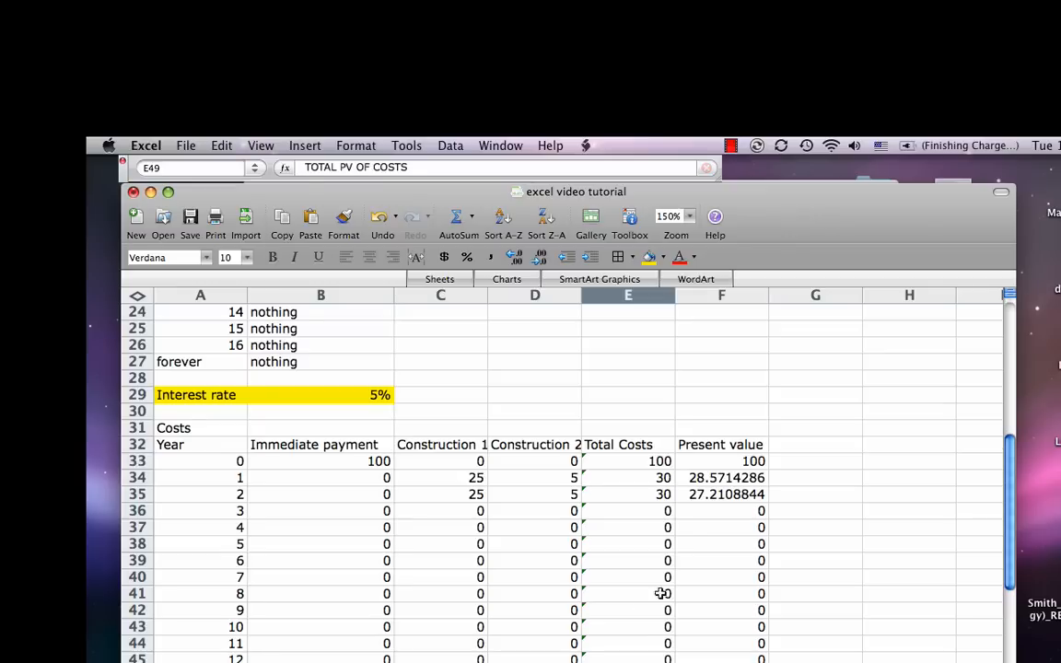
left_click_drag(675, 297, 726, 299)
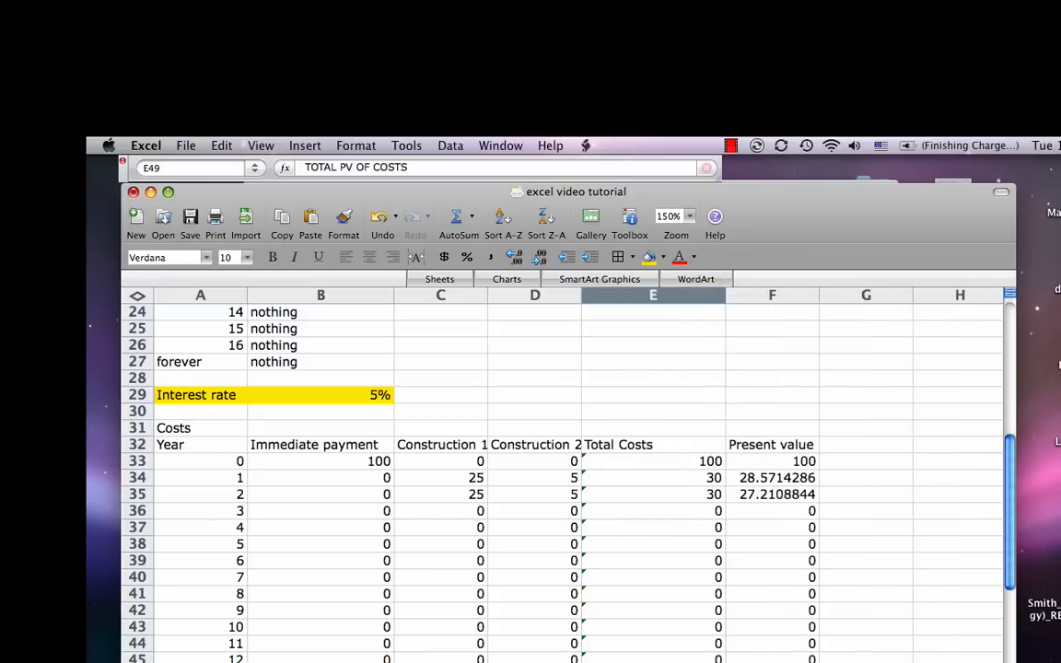
Step: Total the present values of the costs in F49 with the formula =sum(F33:F47)
key("Right")
type("=")
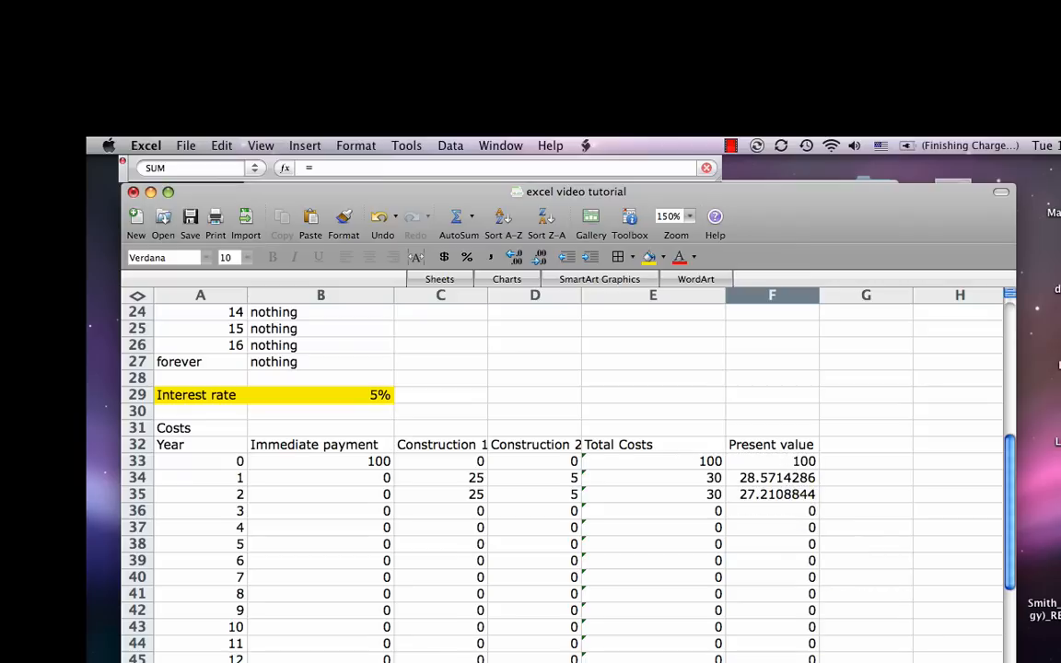
type("sum(")
left_click_drag(774, 460, 812, 662)
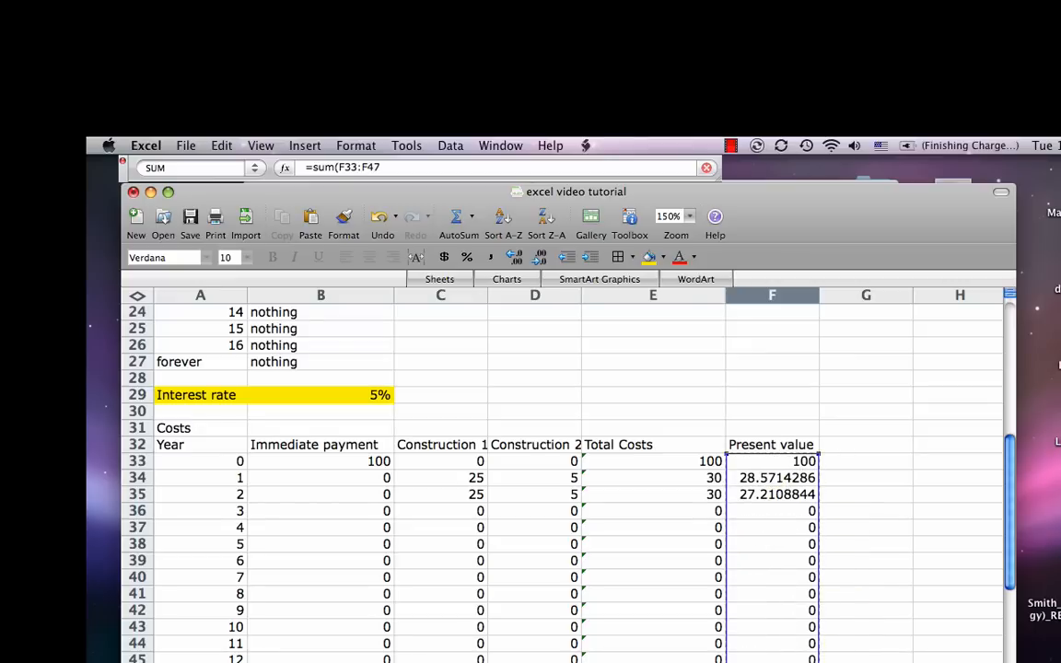
type(")")
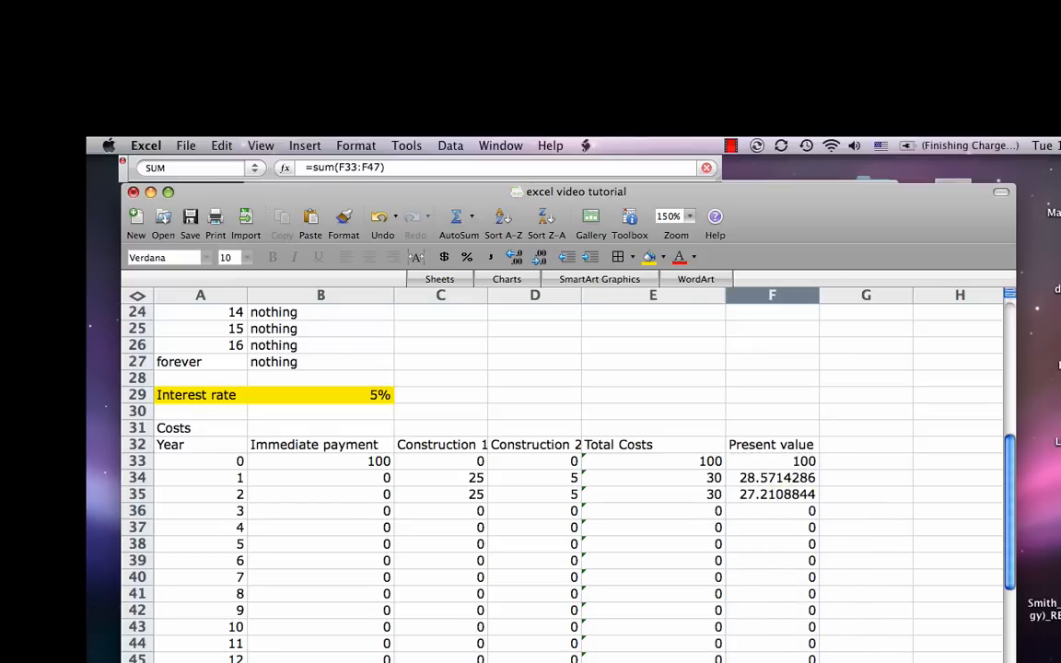
key("Return")
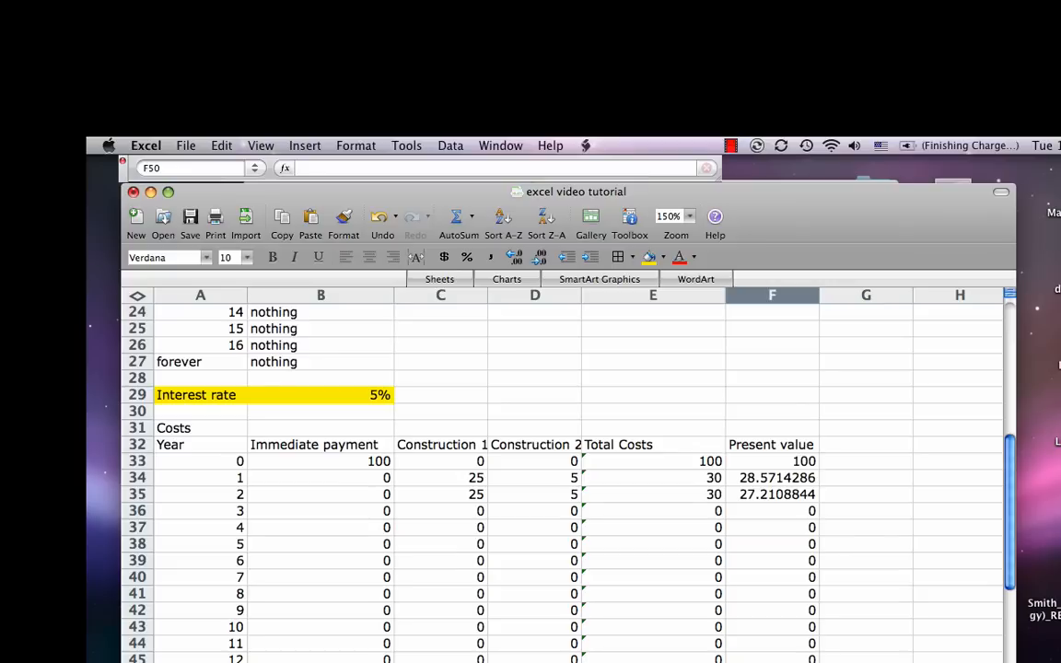
Step: Start a new table below the costs with the title "Benefits" in A53 and the column heading "Year" in A54
key("Down")
key("Down")
key("Down")
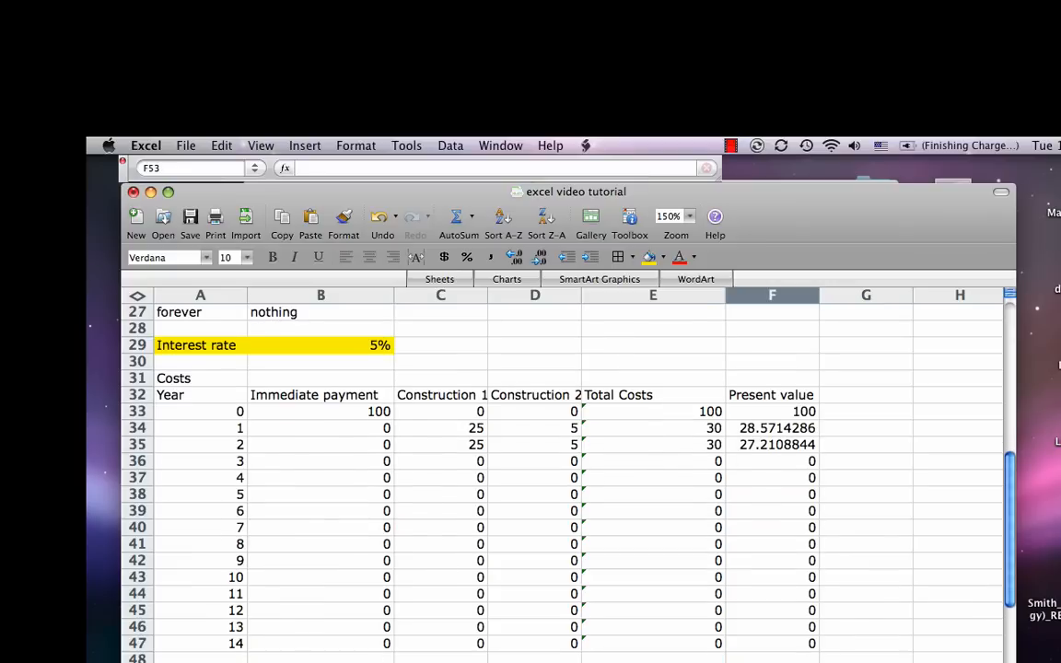
key("Left")
key("Left")
key("Left")
key("Left")
key("Left")
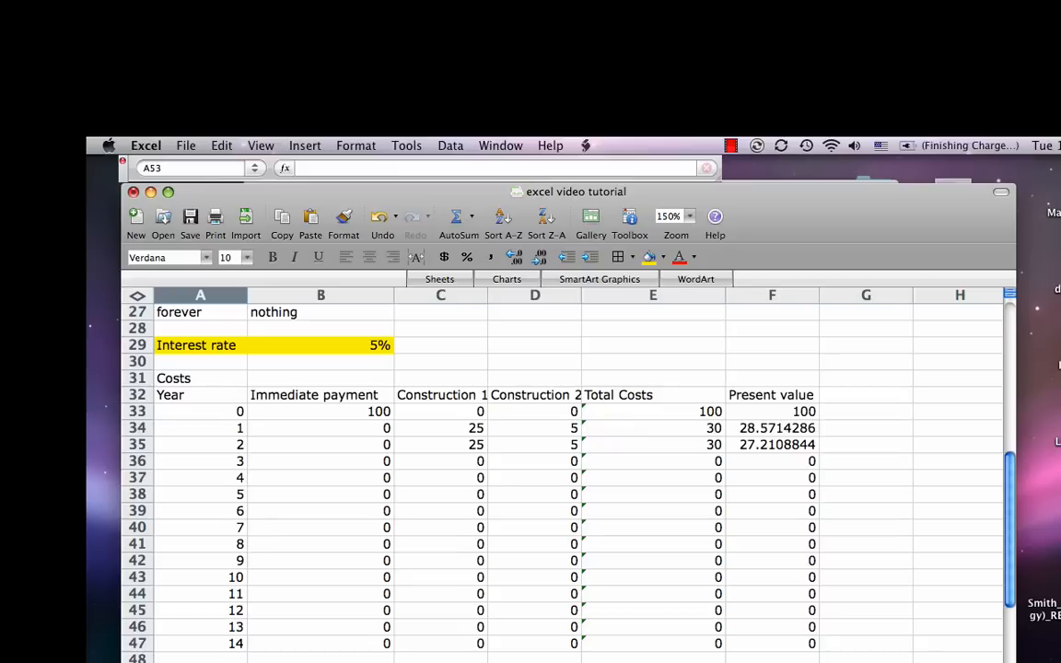
type("Benefits")
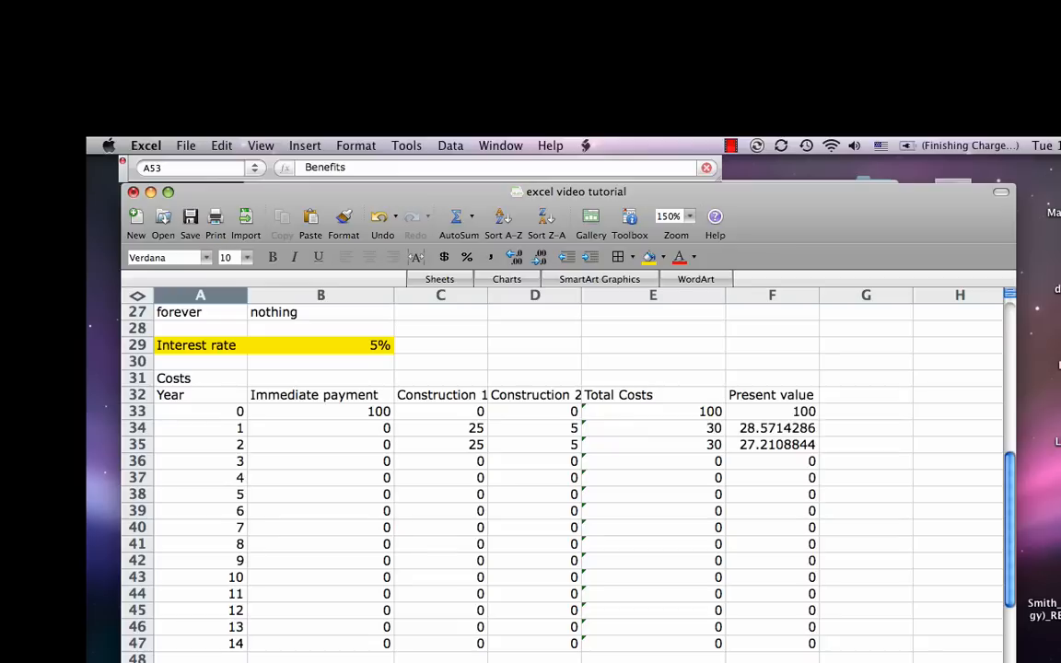
key("Return")
type("Yea")
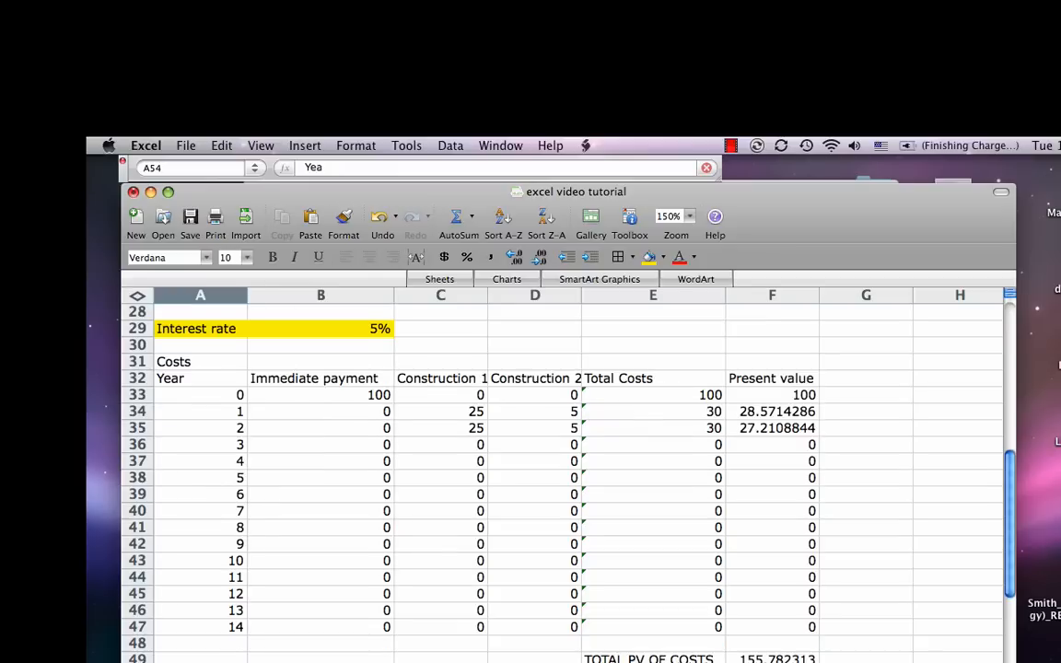
type("r")
key("Return")
Step: Enter years 0, 1 and 2 in A55:A57 and extend the series down column A of the benefits table
type("0")
key("Return")
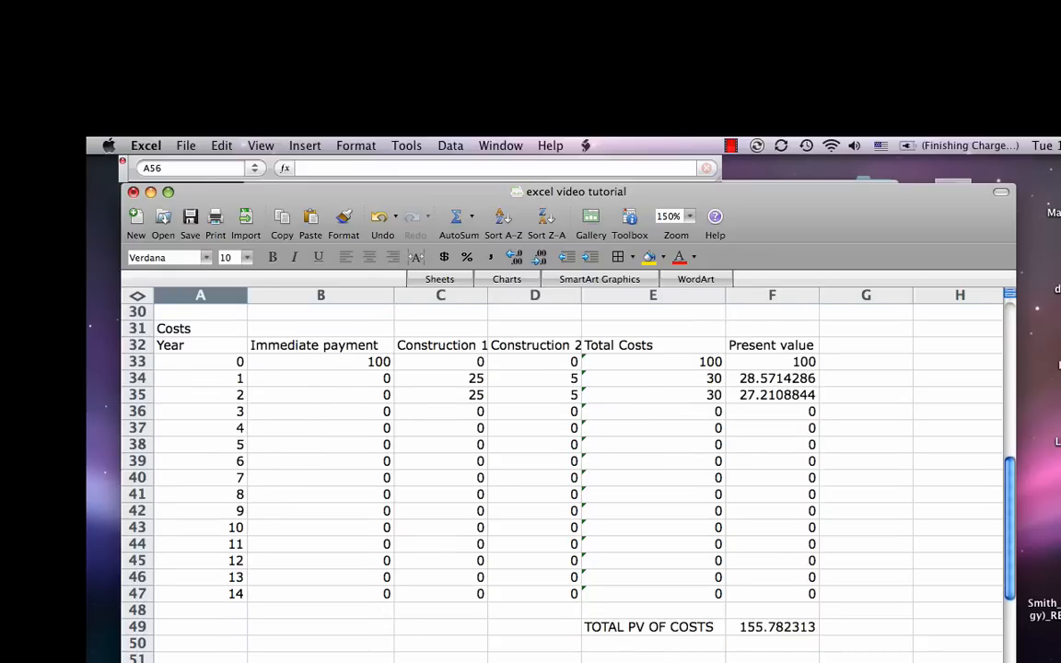
type("1")
key("Return")
type("2")
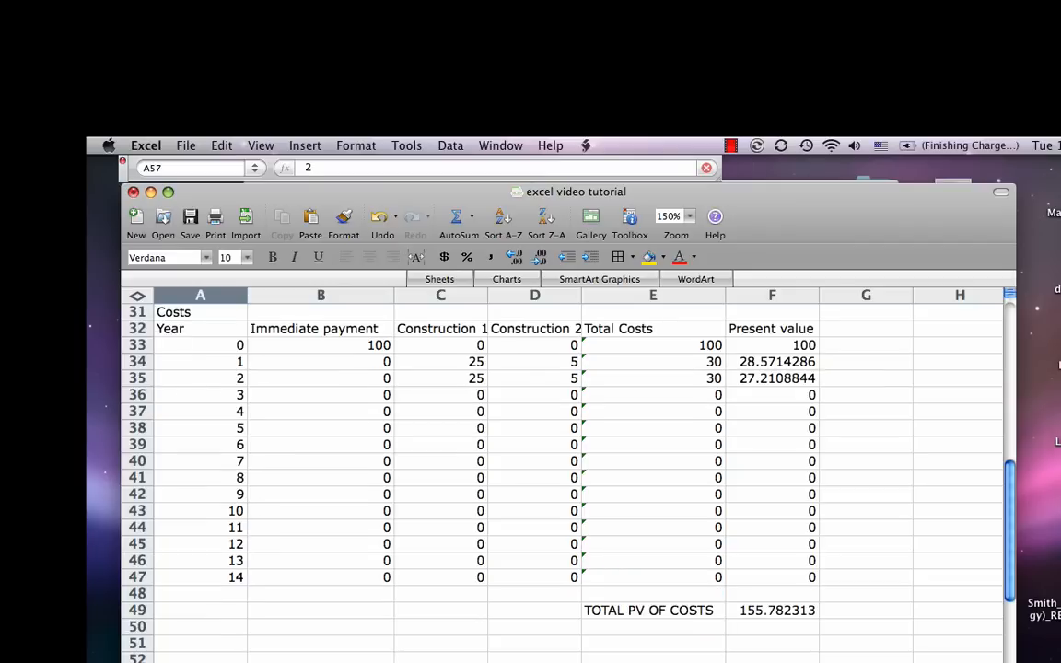
key("Return")
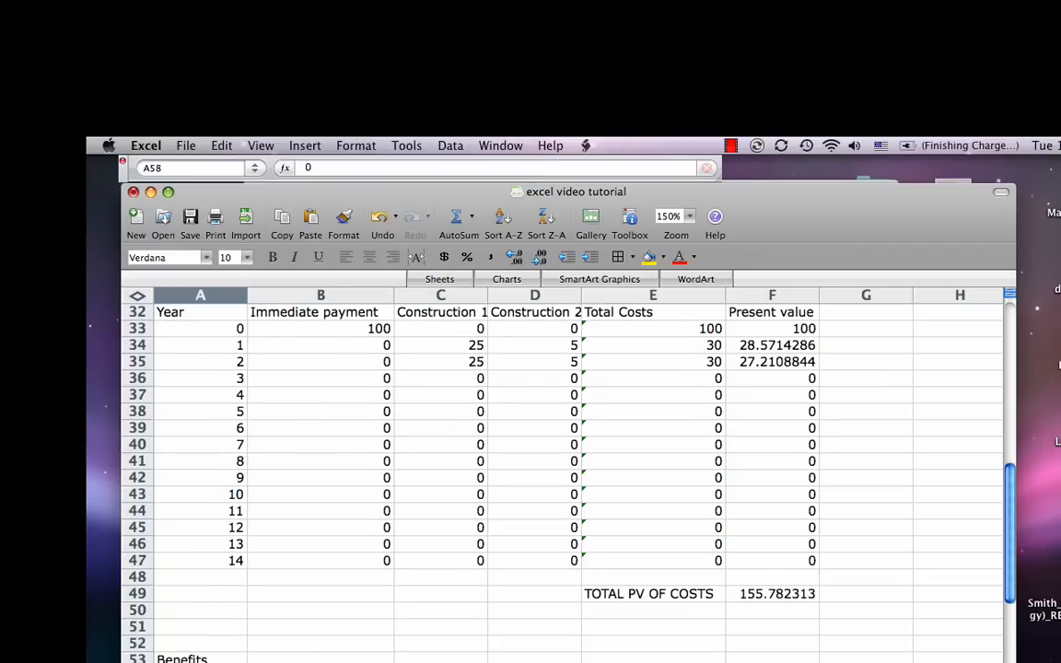
key("Up")
key("Up")
key("Up")
left_click_drag(247, 661, 247, 662)
scroll(315, 431, "up", 2)
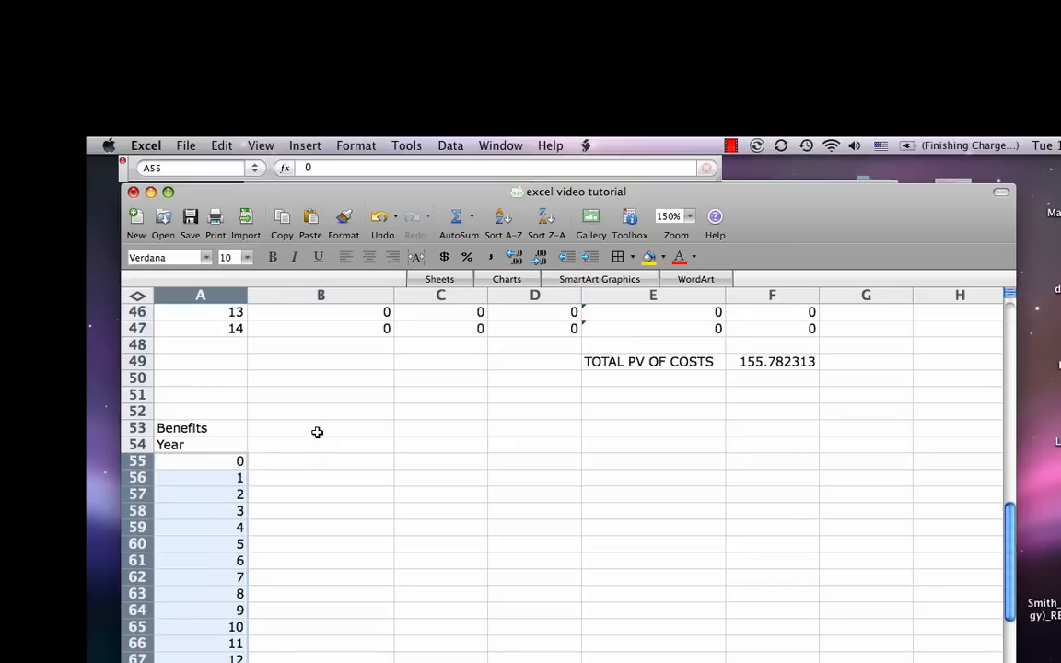
Step: Enter the column heading "Benefit" in B54 of the benefits table
left_click(320, 444)
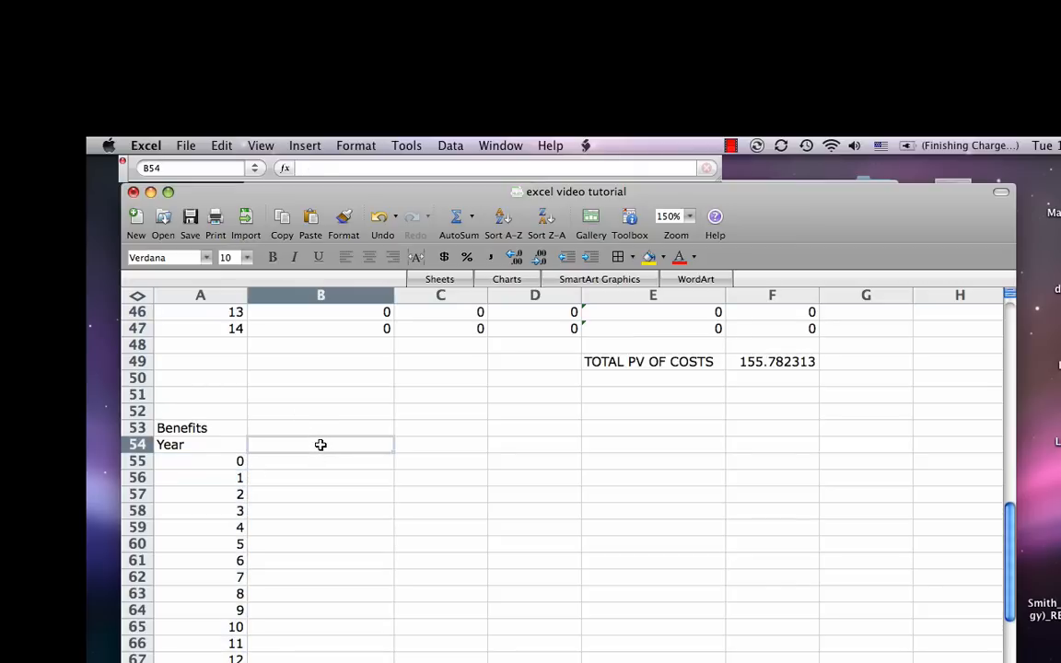
type("Benefit")
key("Return")
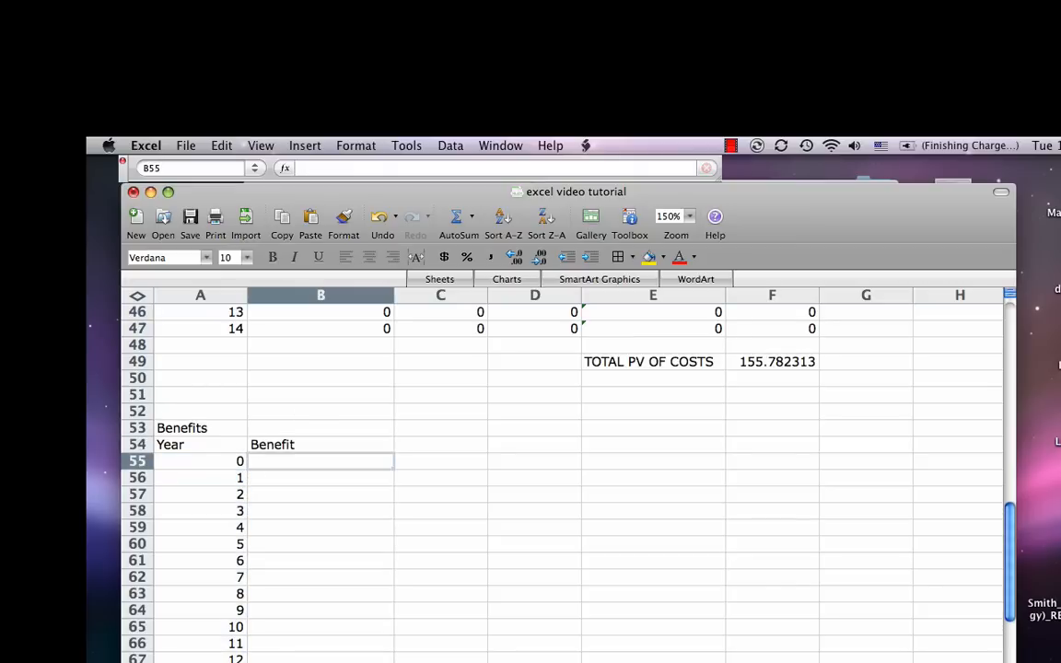
type("40")
key("BackSpace")
key("BackSpace")
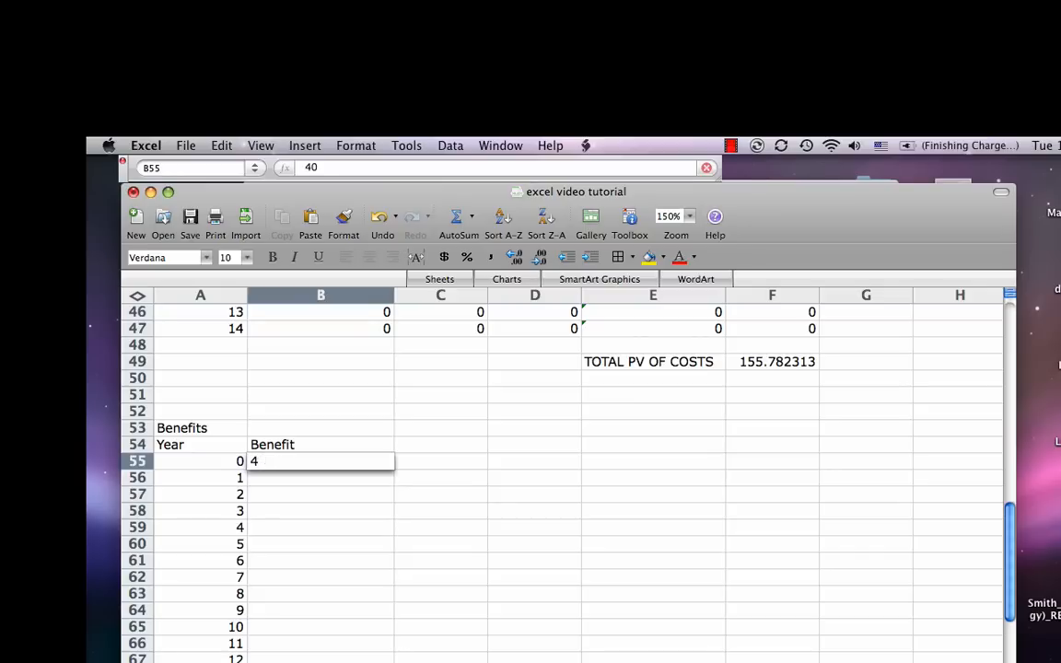
key("Return")
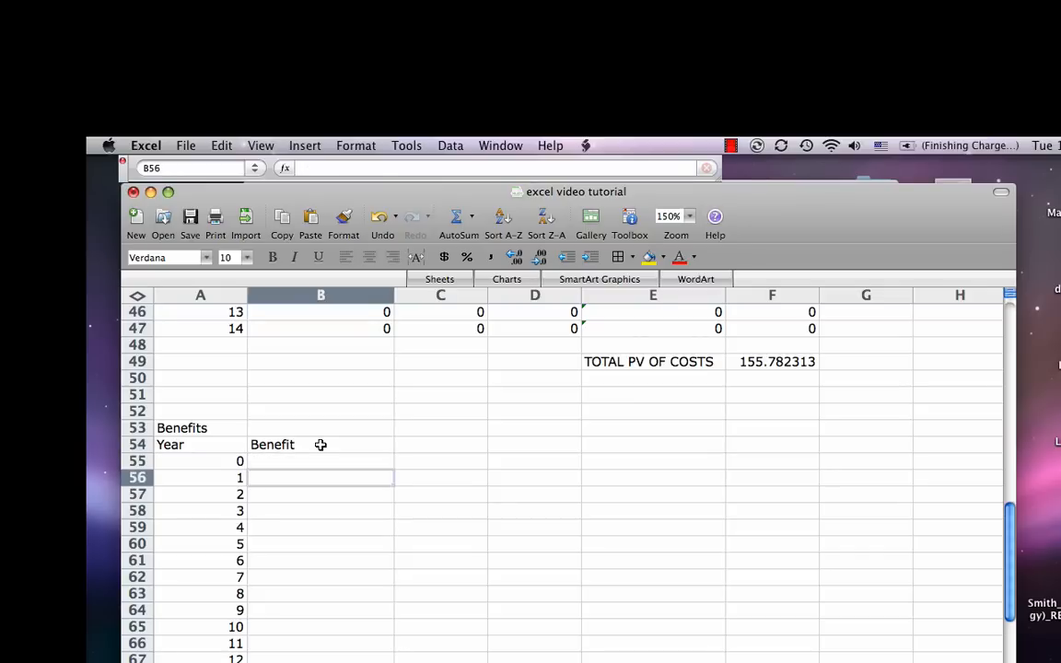
key("Down")
key("Down")
key("Up")
key("Up")
key("Up")
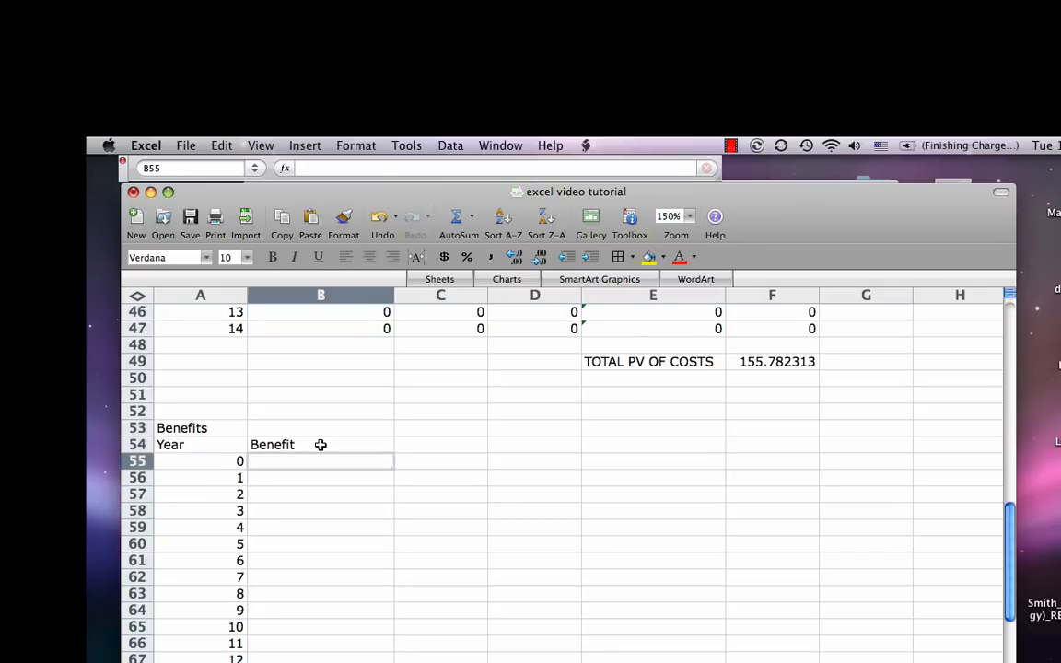
Step: Enter a benefit of 0 for years 0, 1 and 2 in B55:B57
type("0")
key("Return")
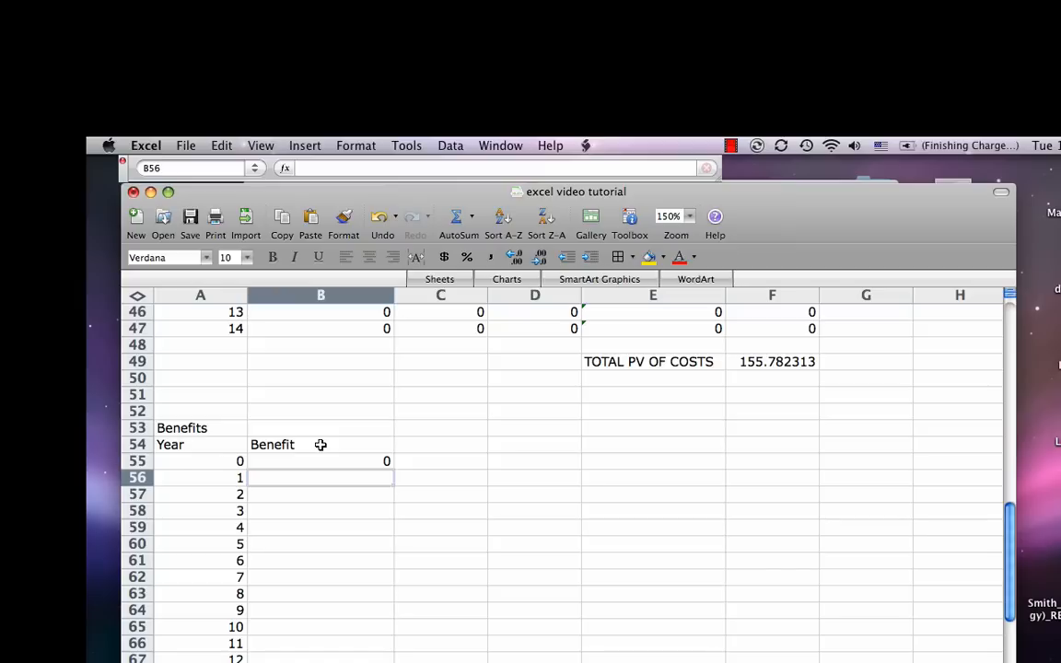
type("0")
key("Return")
type("0")
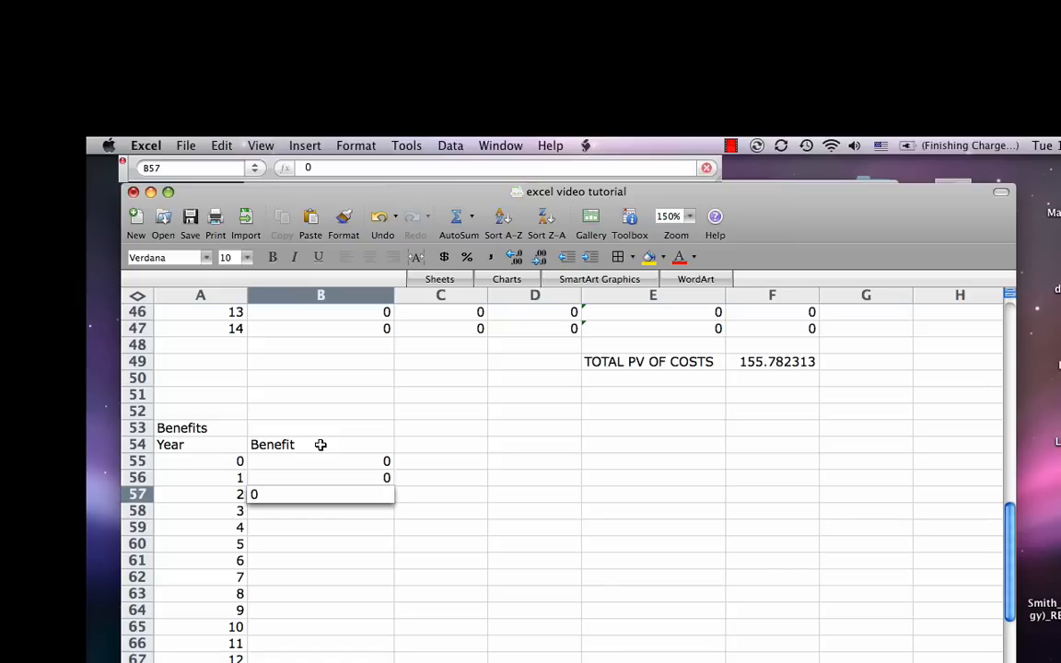
key("Return")
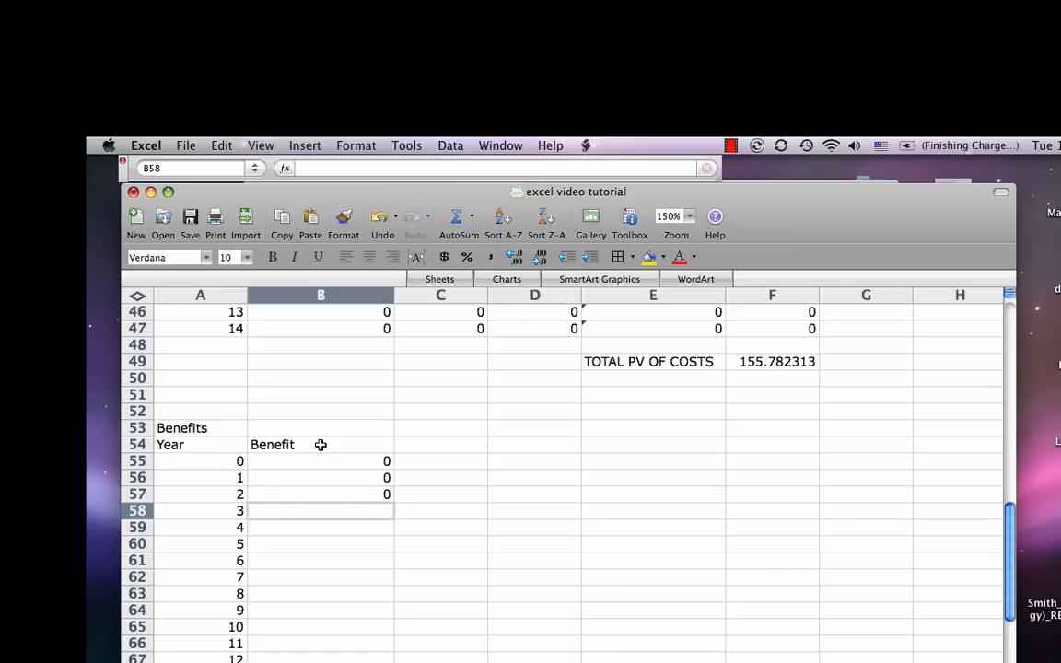
Step: Enter a benefit of 40 for year 3 in B58, undoing any stray paste over it
type("40")
key("Return")
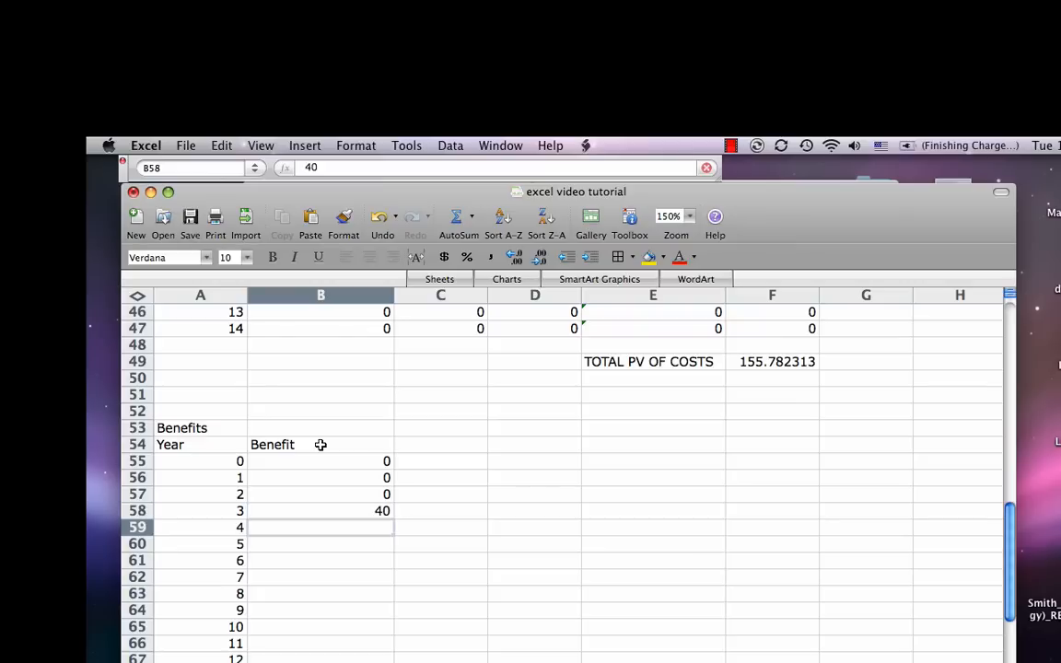
key("Up")
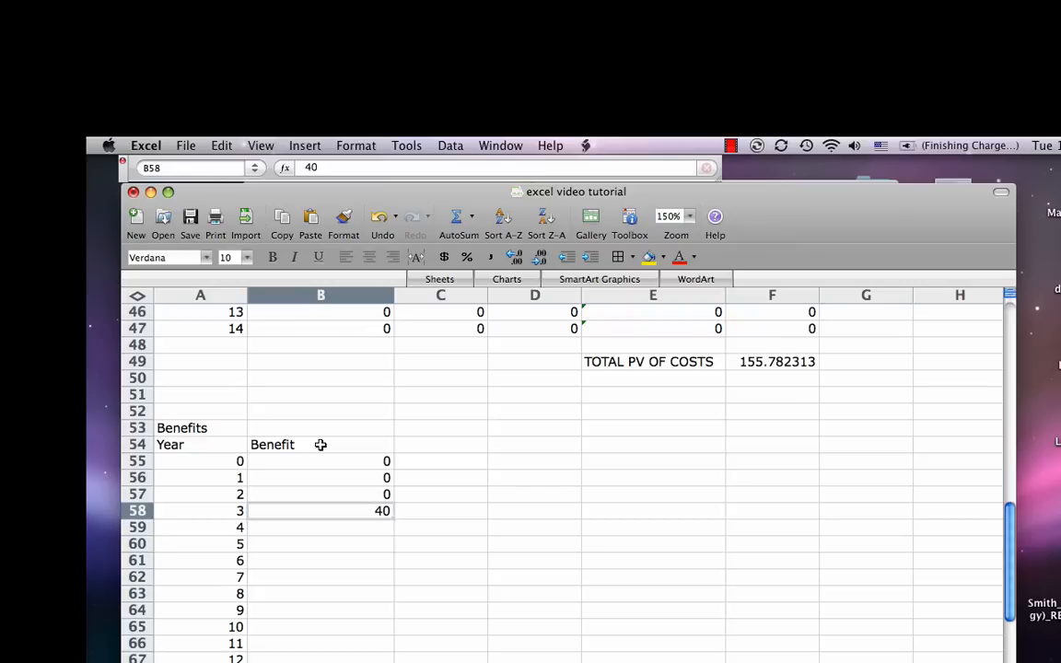
type("100")
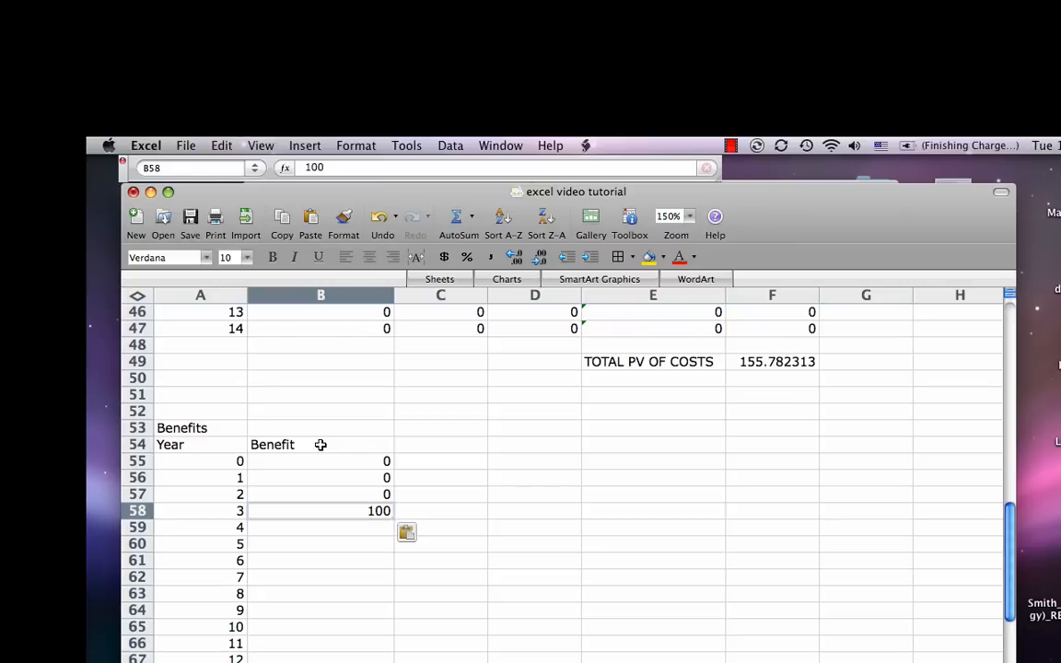
key("super+z")
Step: Copy the year 3 benefit of 40 from B58 down column B for the following years
key("super+c")
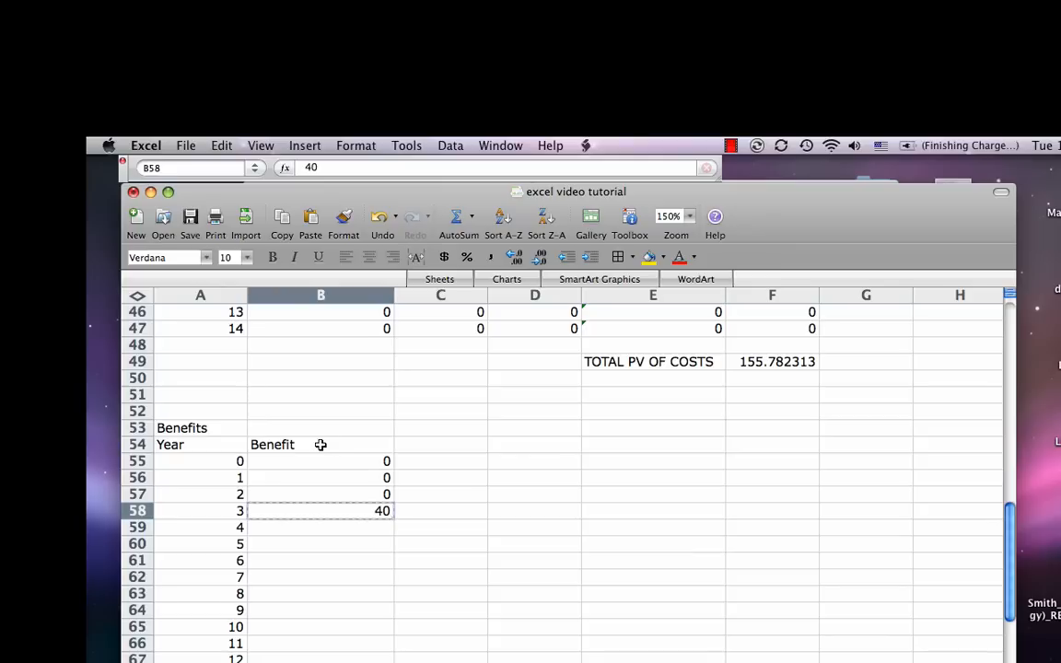
key("shift+Down")
key("shift+Down")
key("shift+Down")
key("shift+Down")
key("shift+Down")
key("shift+Down")
key("shift+Down")
key("shift+Down")
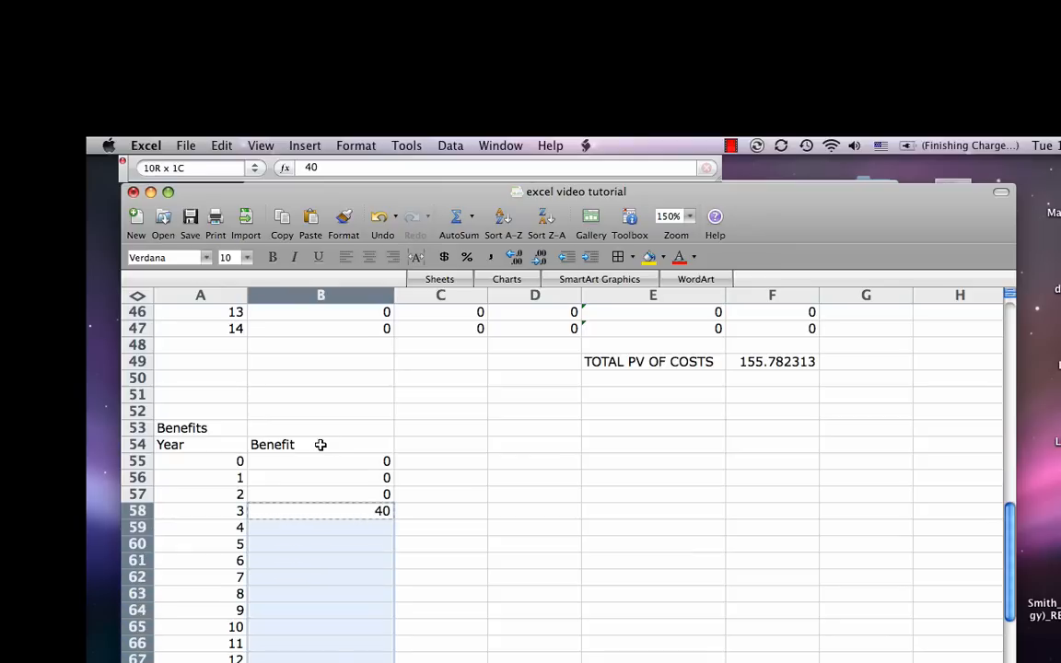
key("super+v")
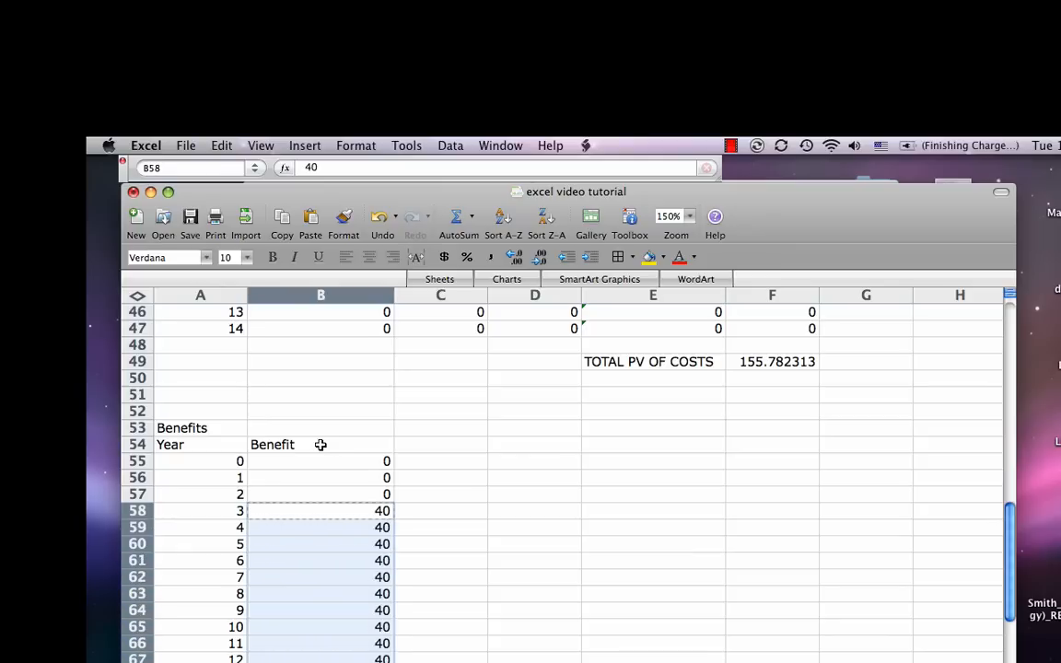
Step: Enter a benefit of 0 in B69 and B70 for the last years of the benefits table
key("Down")
key("Down")
key("Down")
key("Down")
key("Down")
key("Down")
key("Down")
key("Down")
key("Down")
key("Down")
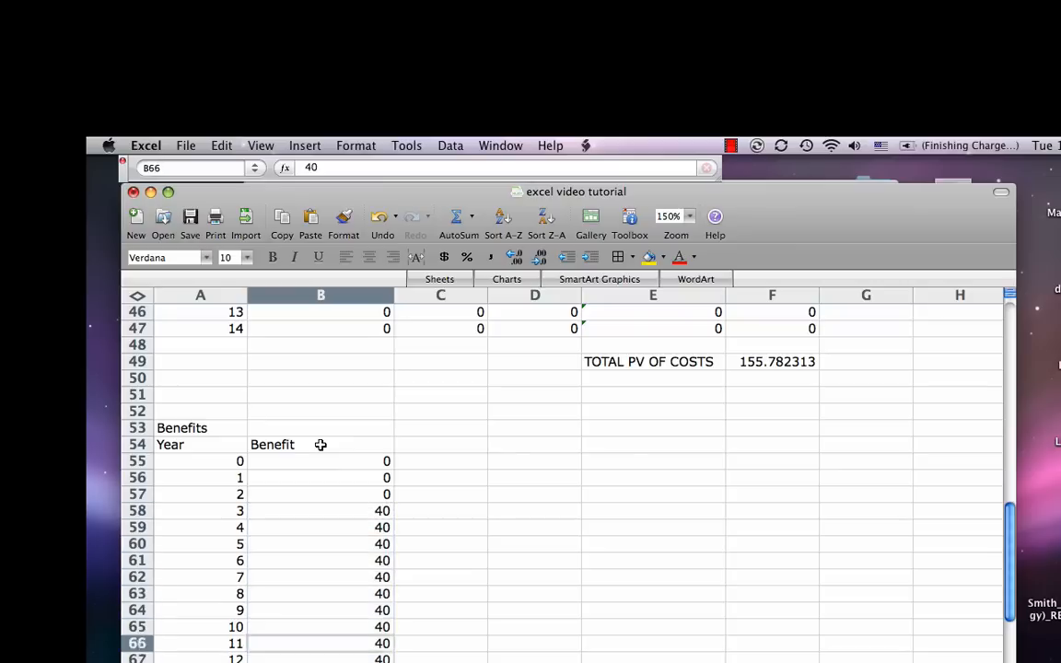
key("Down")
key("Down")
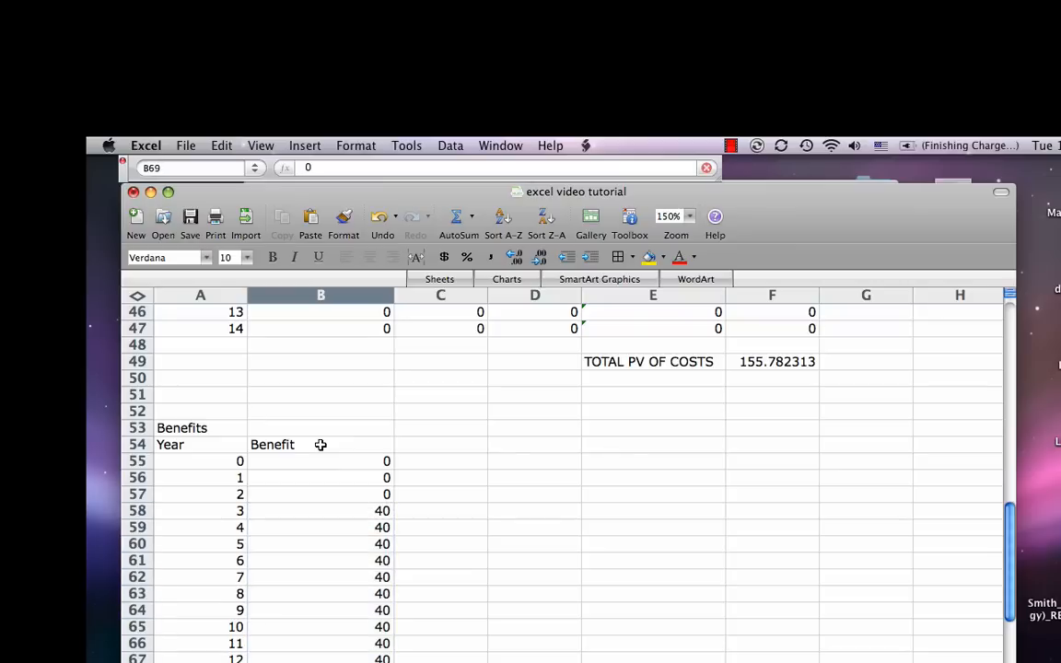
key("Down")
key("Down")
key("Up")
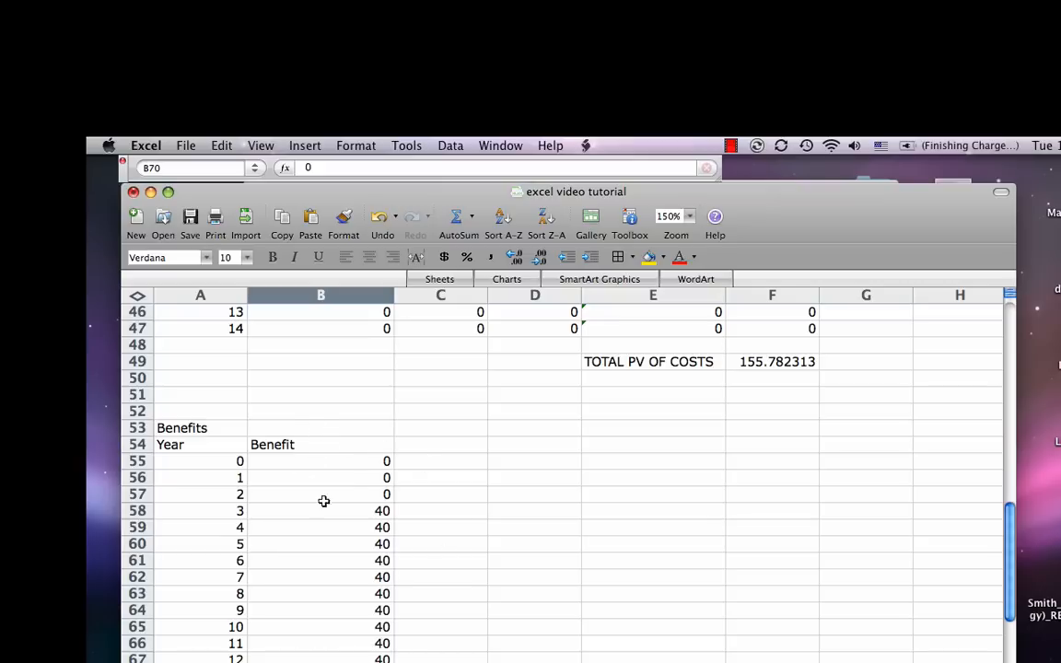
Step: Add the column heading "Present value" in C54 beside the Benefit heading
left_click(440, 447)
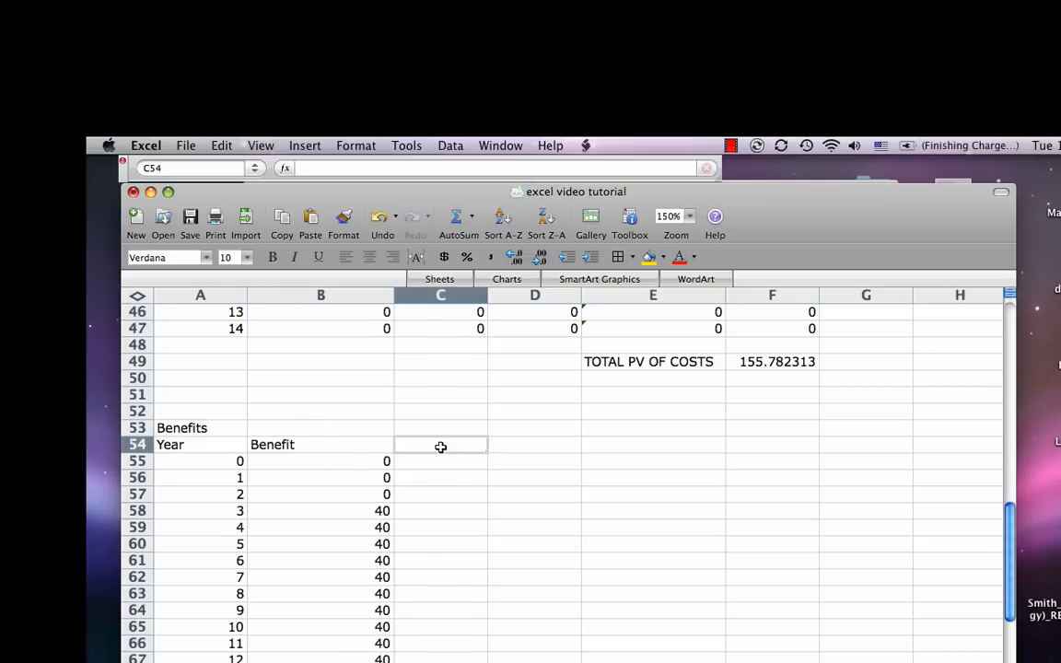
type("Pr")
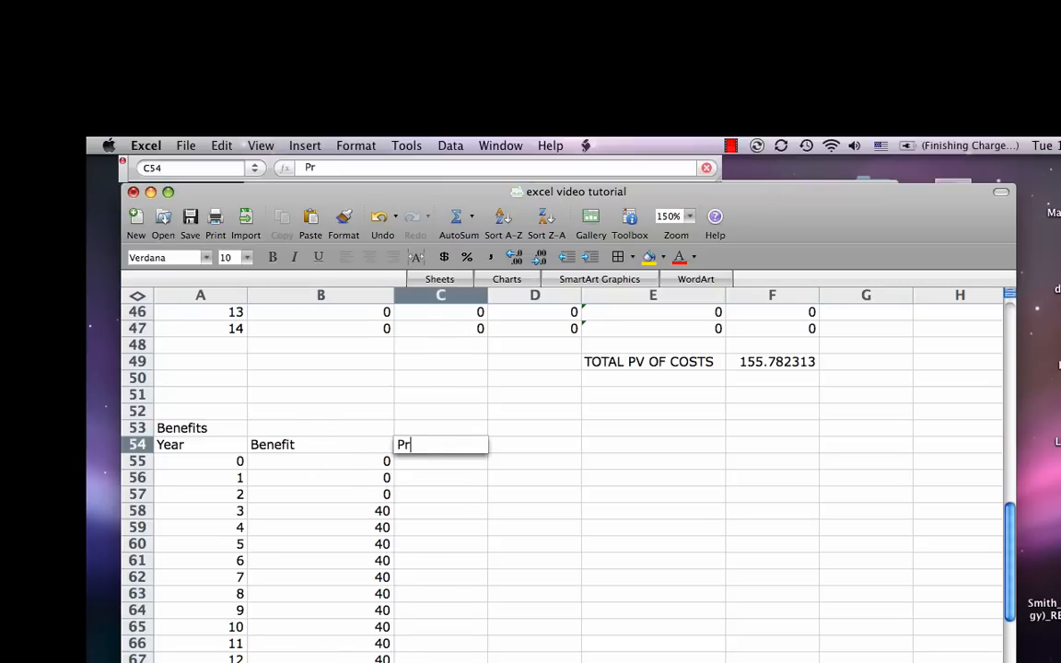
type("esent value")
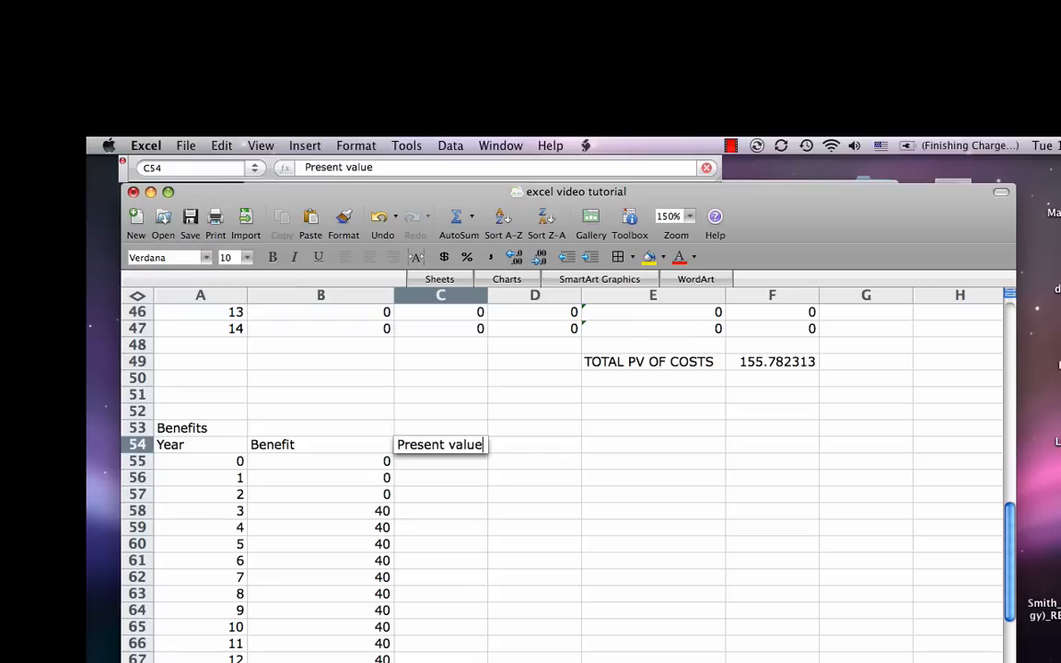
key("Return")
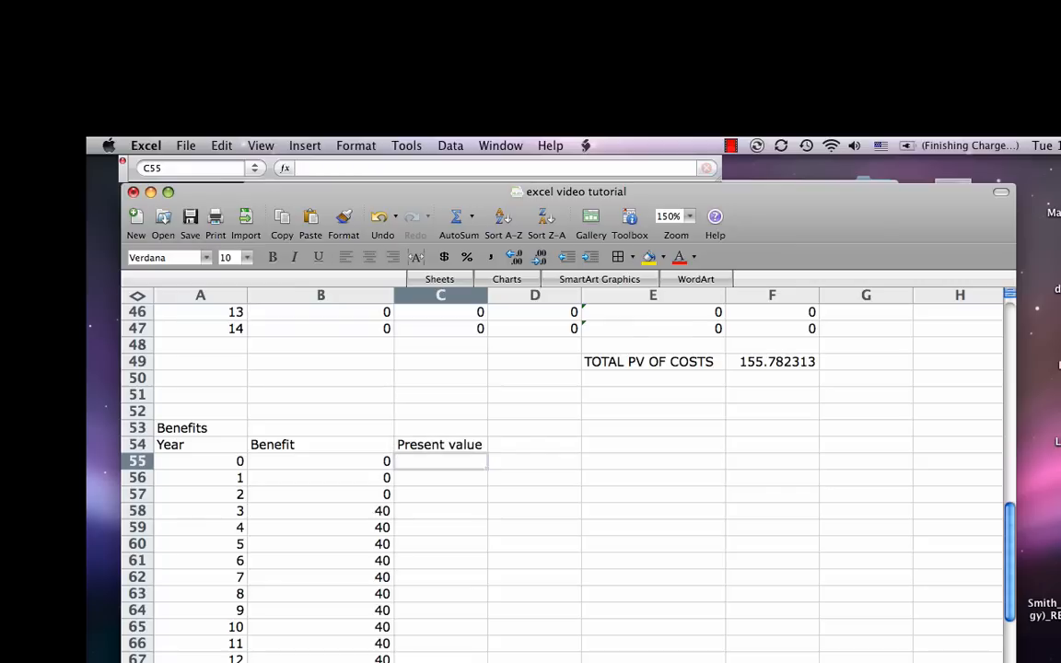
Step: Enter the year 0 present value formula =B55/((1+B29)^A55) in C55, using the interest rate cell and the year
type("=")
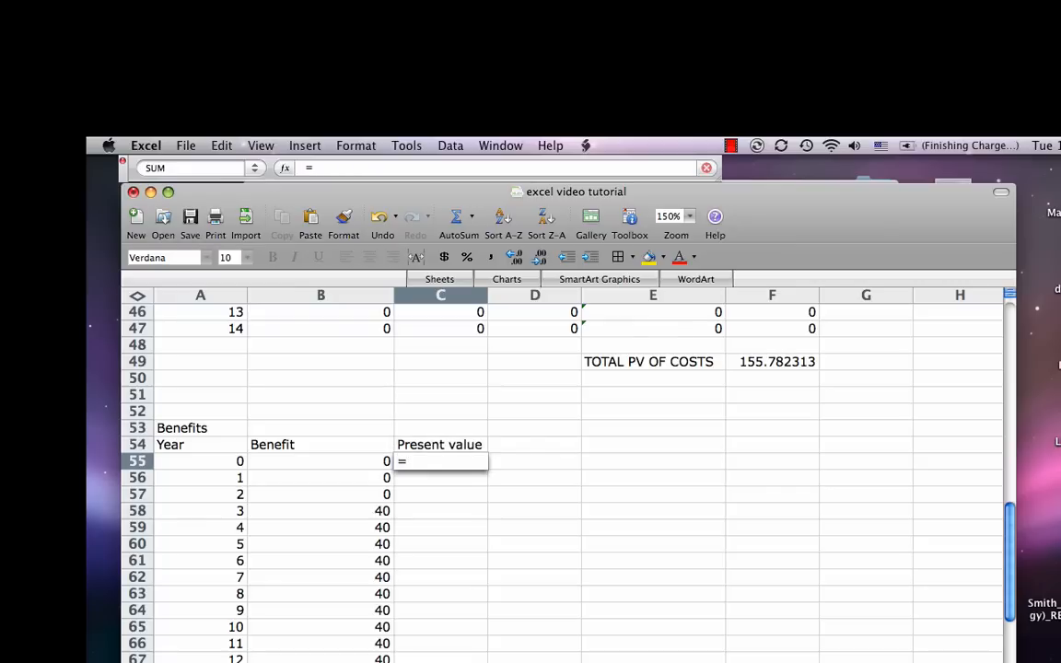
key("Left")
type("/")
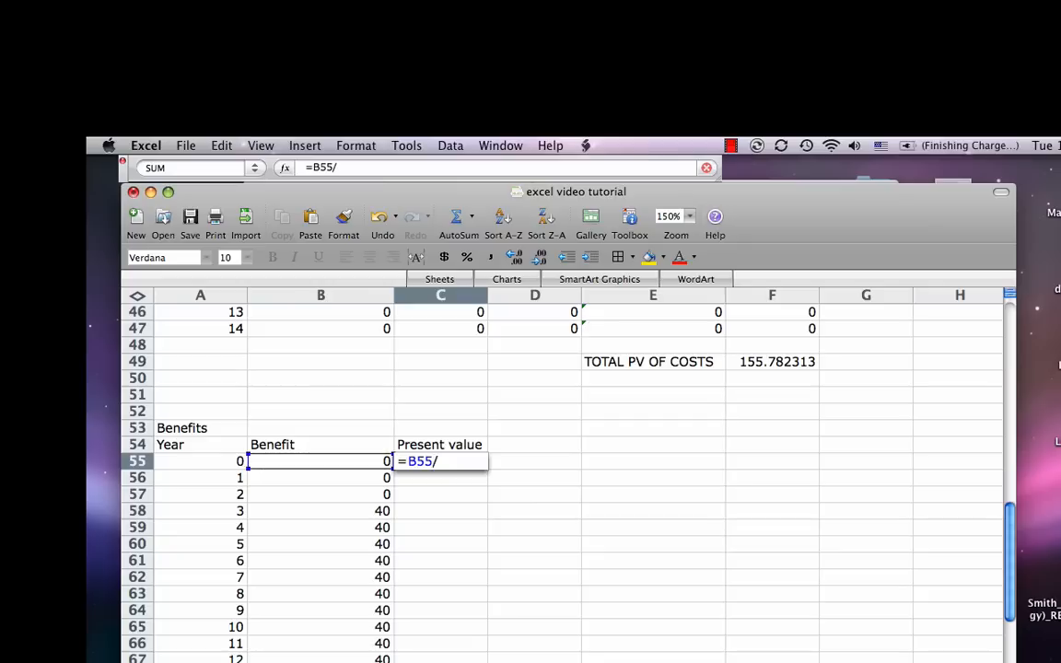
type("((1+")
scroll(329, 360, "up", 8)
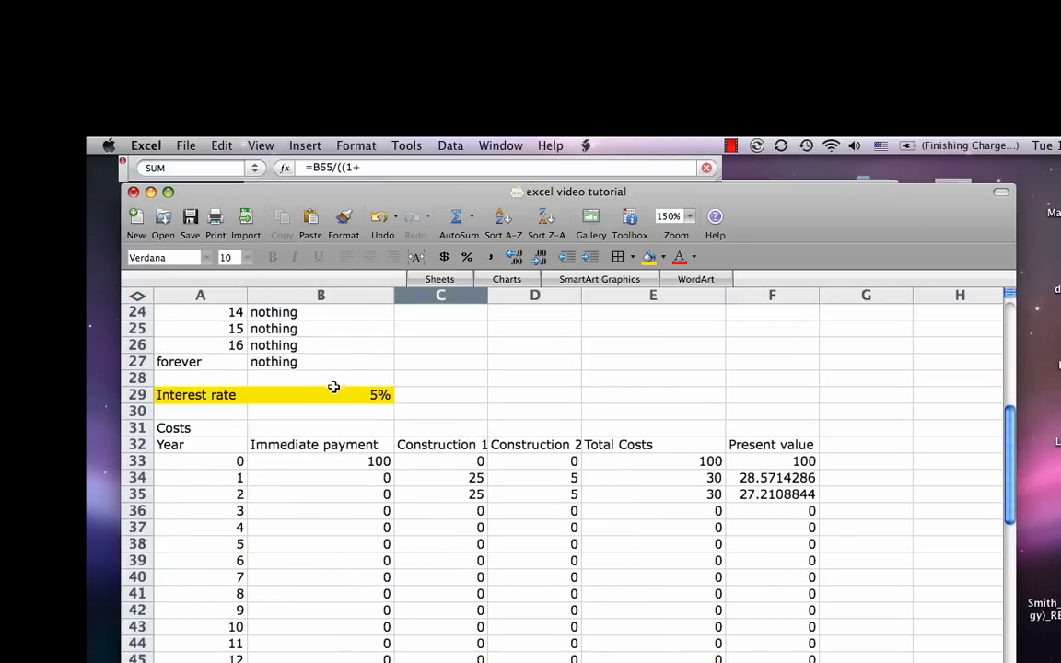
left_click(327, 395)
scroll(355, 489, "down", 3)
scroll(355, 489, "down", 3)
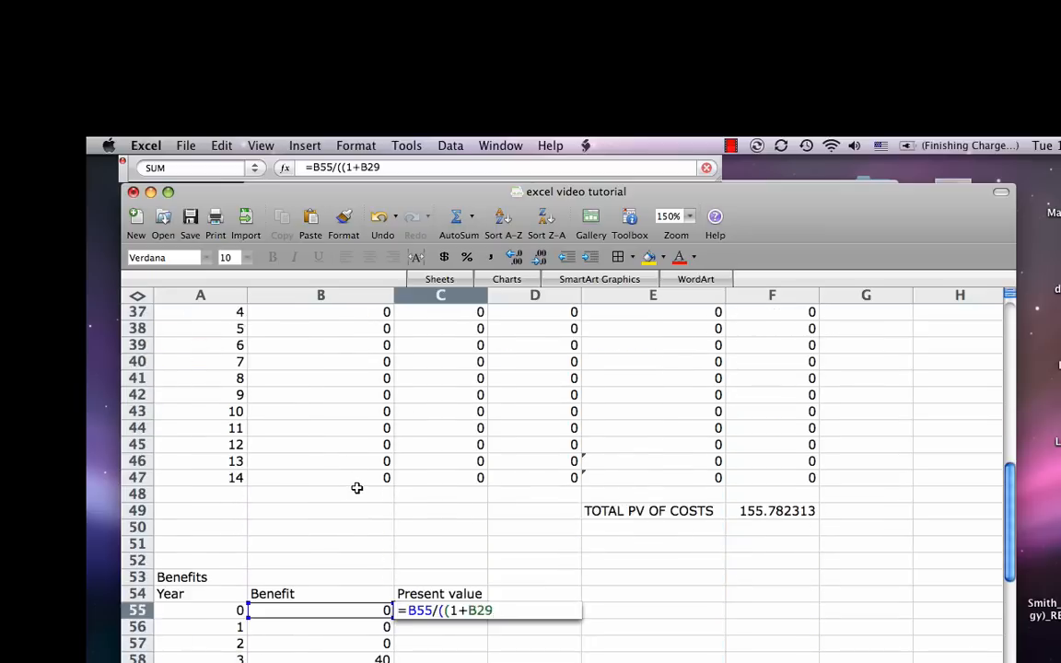
type(")^")
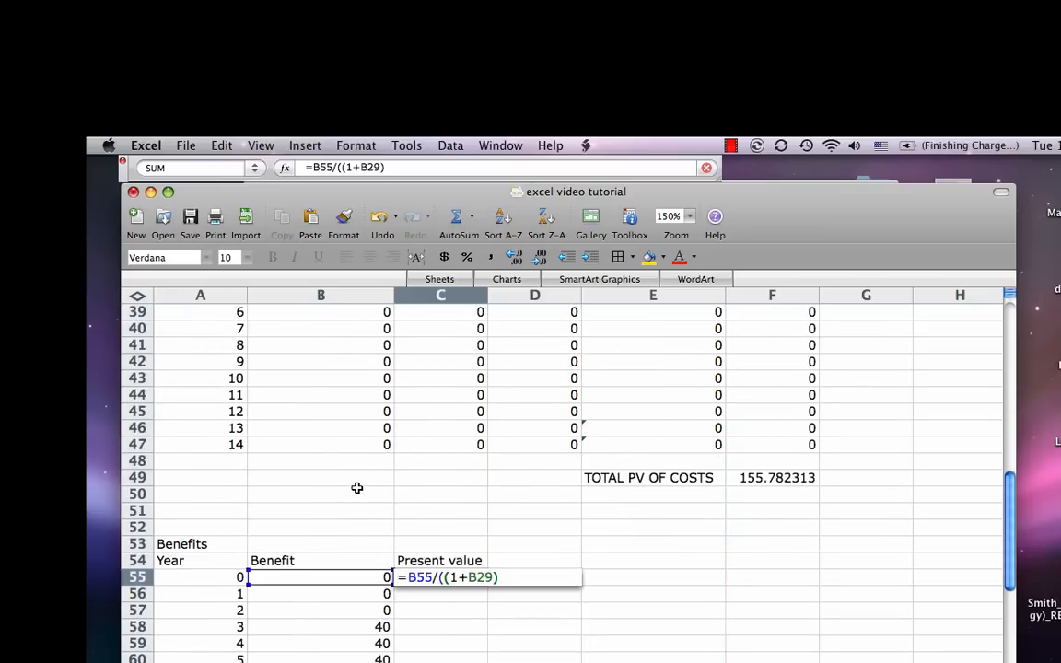
left_click(209, 580)
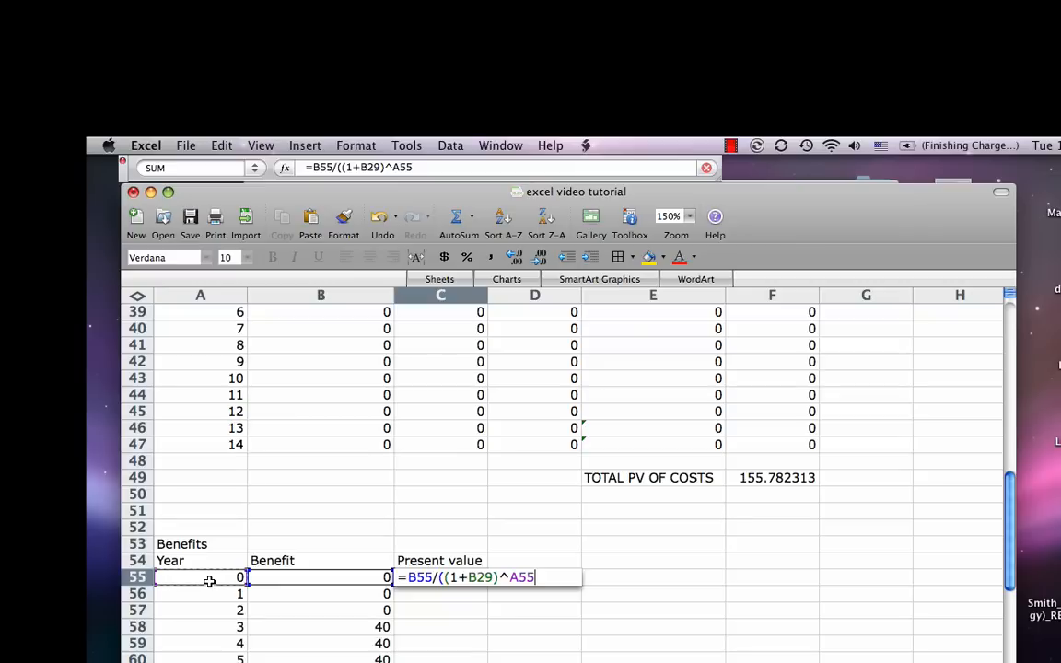
key("Return")
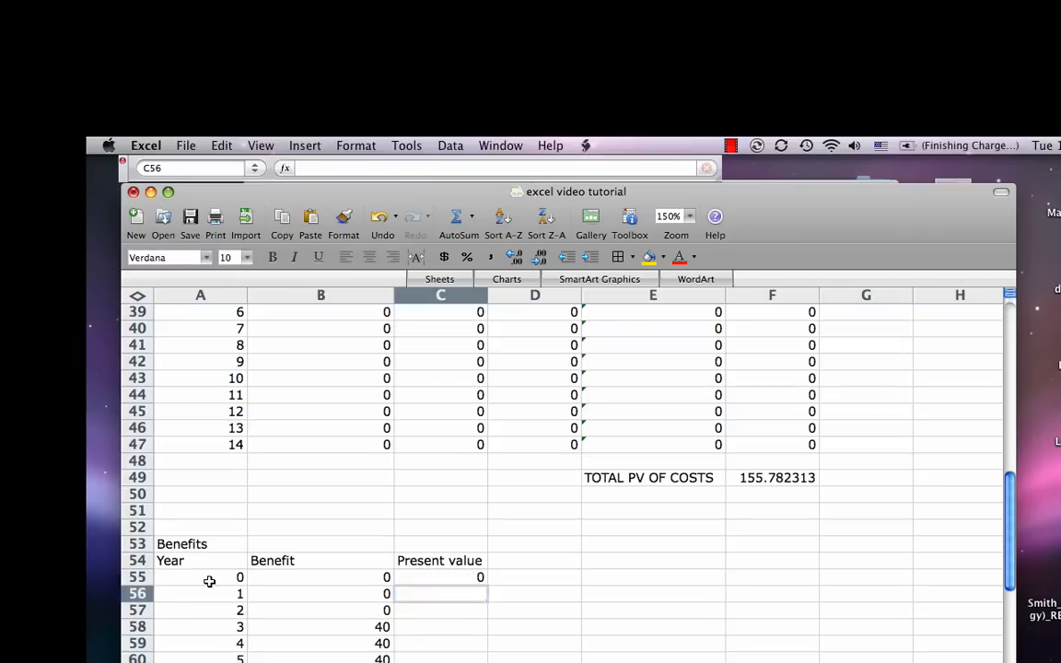
Step: Make the interest rate reference in the C55 formula absolute as $B$29
key("Up")
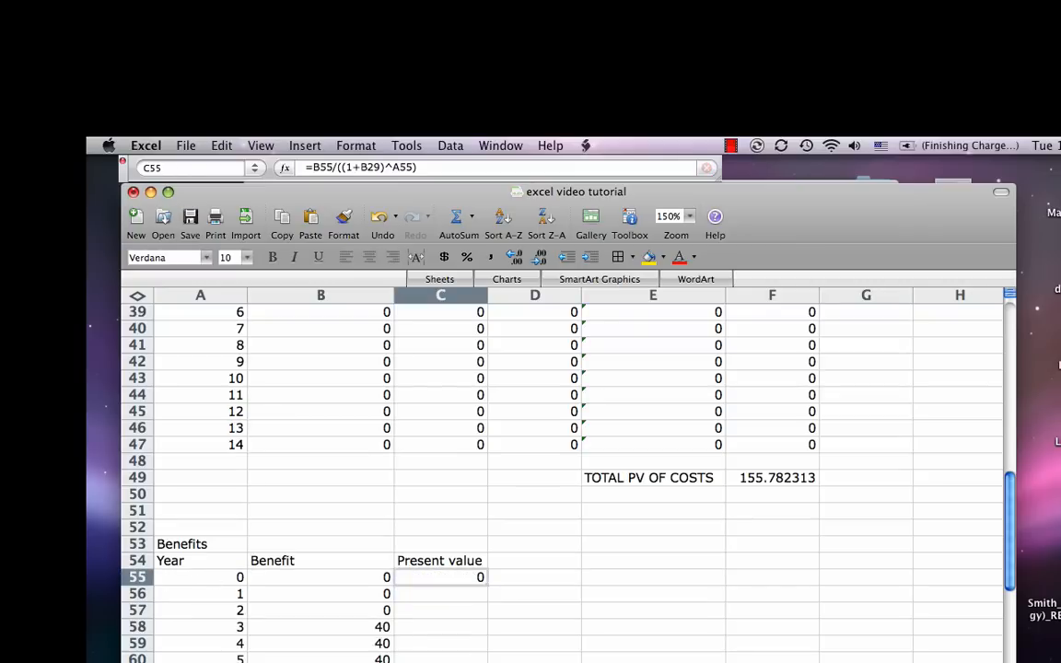
left_click(363, 167)
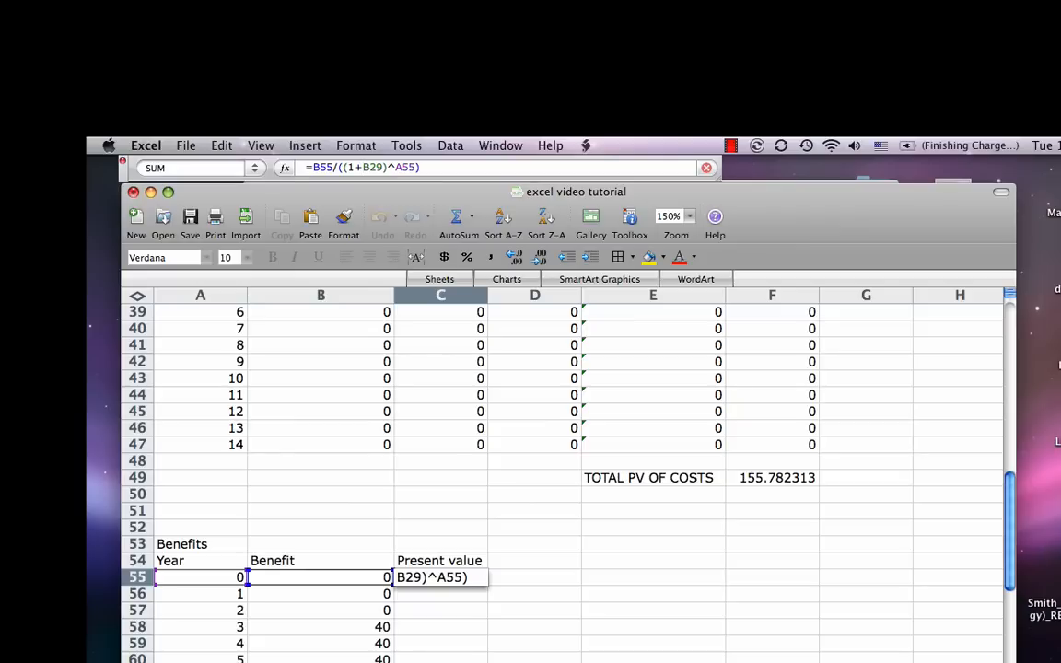
type("$")
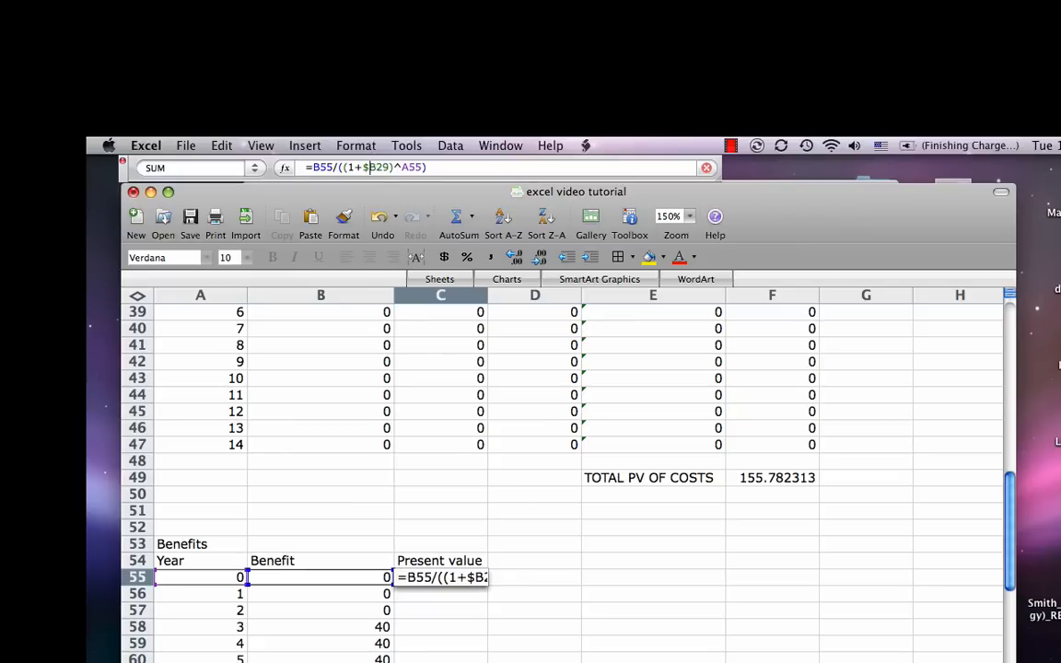
key("Right")
type("$")
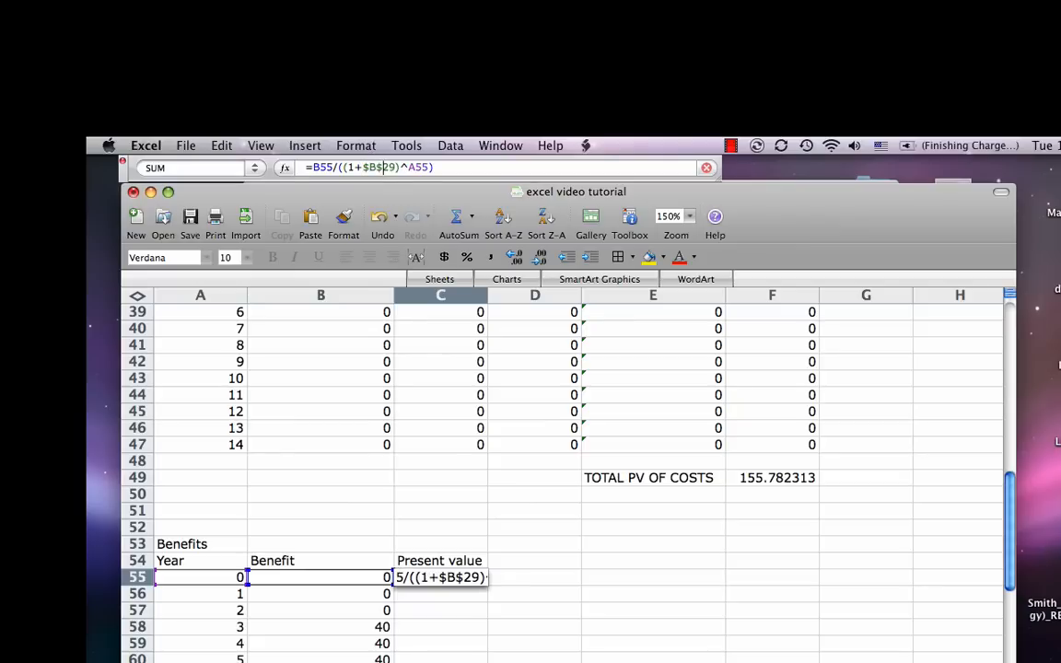
key("Return")
Step: Copy the present value formula from C55 down to C71 for all benefit years and check the copied formulas
key("Up")
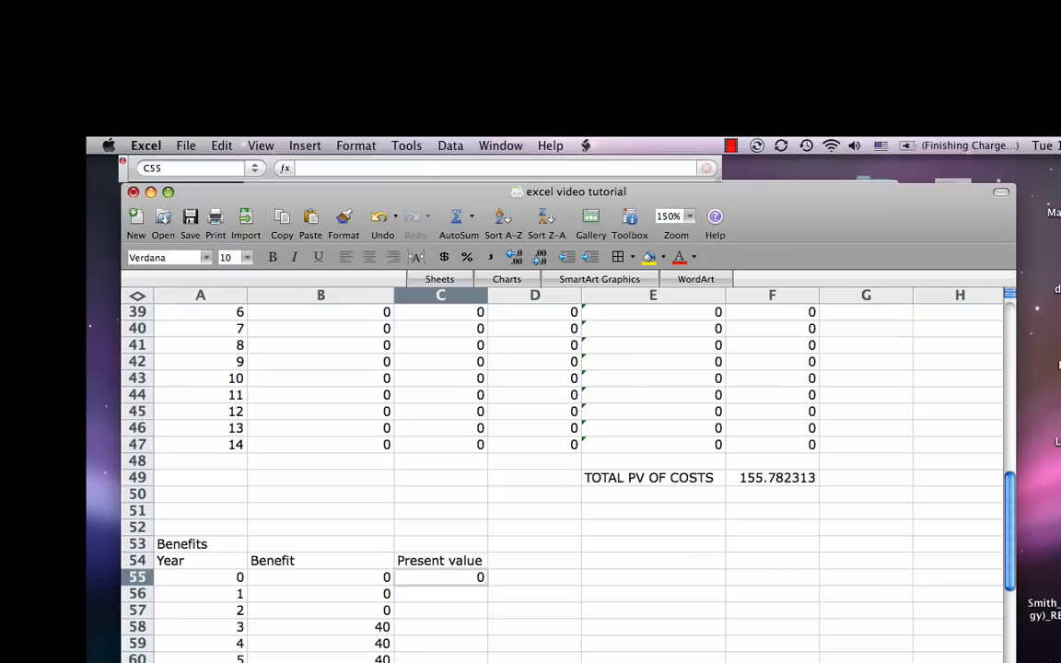
key("super+c")
key("shift+Down")
key("shift+Down")
key("shift+Down")
key("shift+Down")
key("shift+Down")
key("shift+Down")
key("shift+Down")
key("shift+Down")
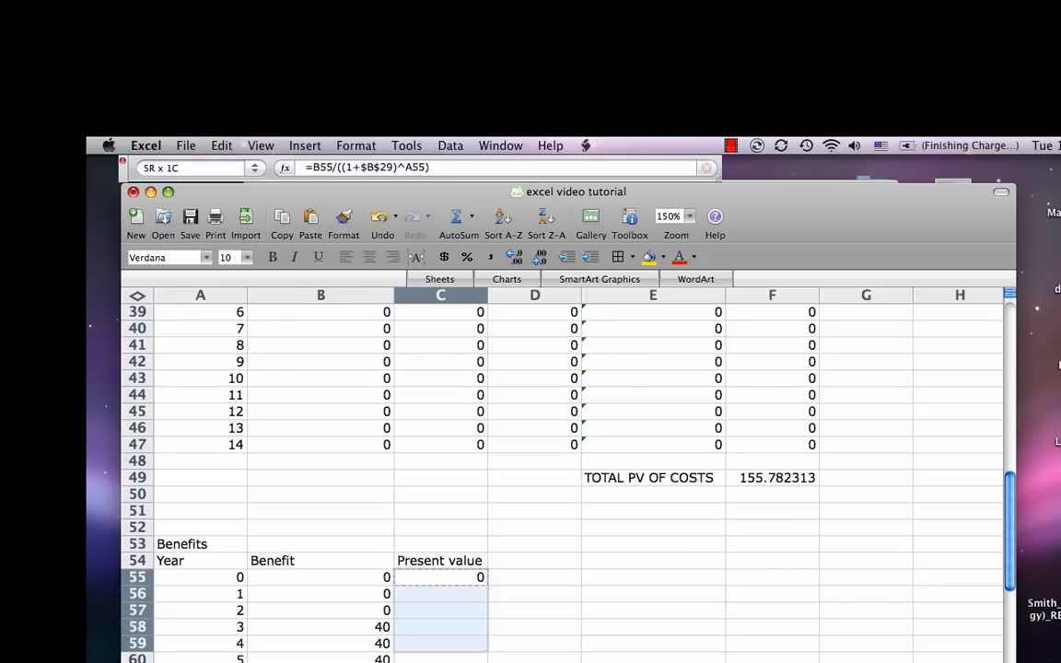
key("shift+Down")
key("shift+Down")
key("shift+Down")
key("shift+Down")
key("shift+Down")
key("shift+Down")
key("shift+Down")
key("shift+Down")
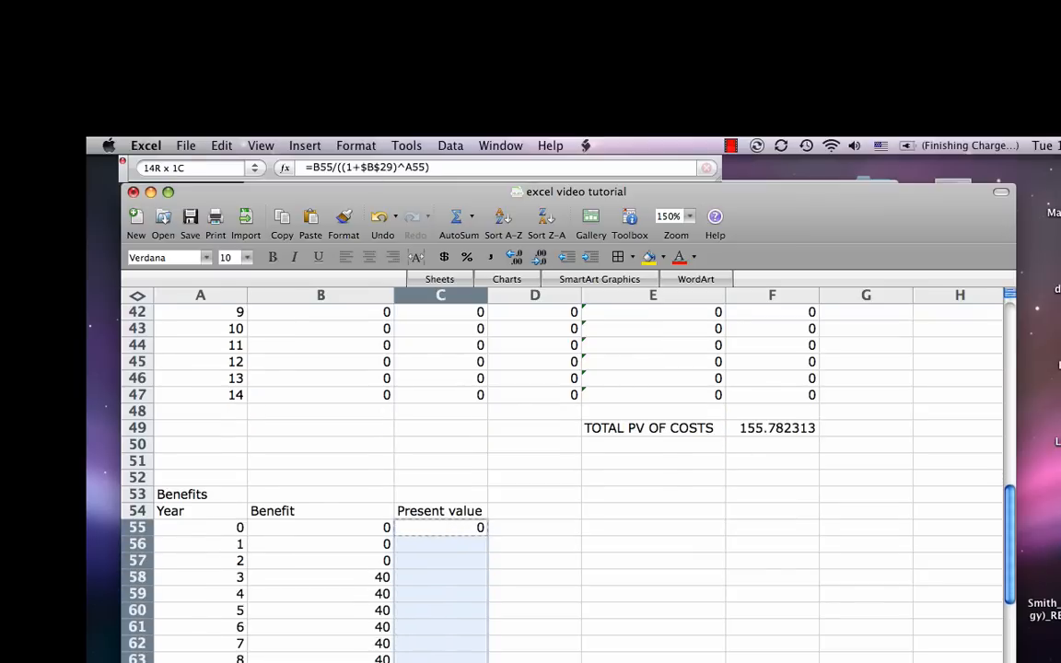
key("super+v")
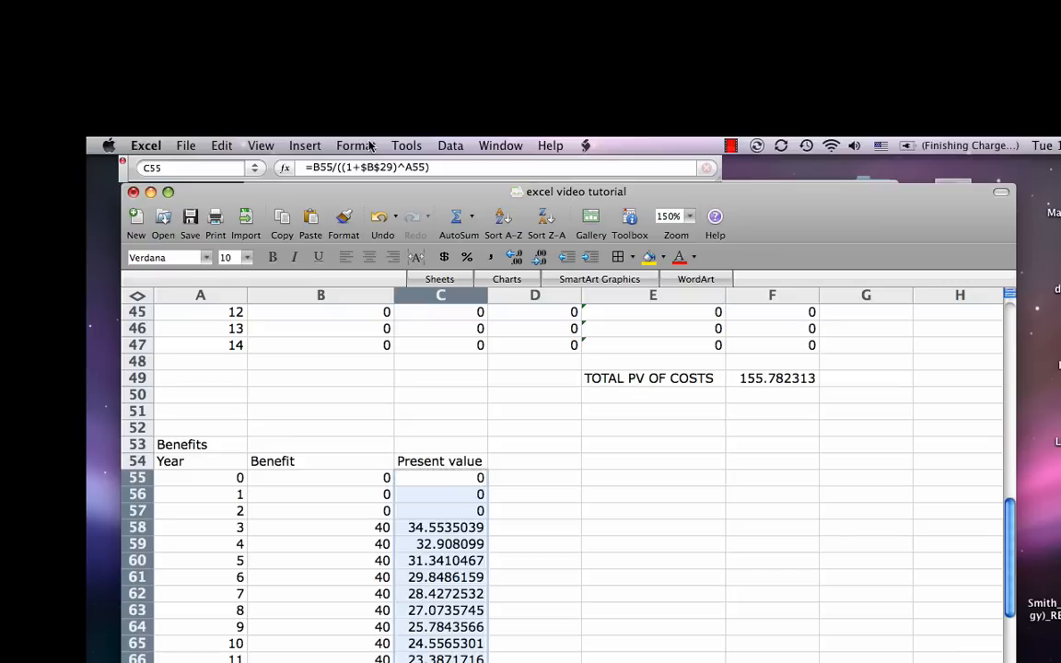
scroll(451, 438, "down", 3)
left_click(463, 477)
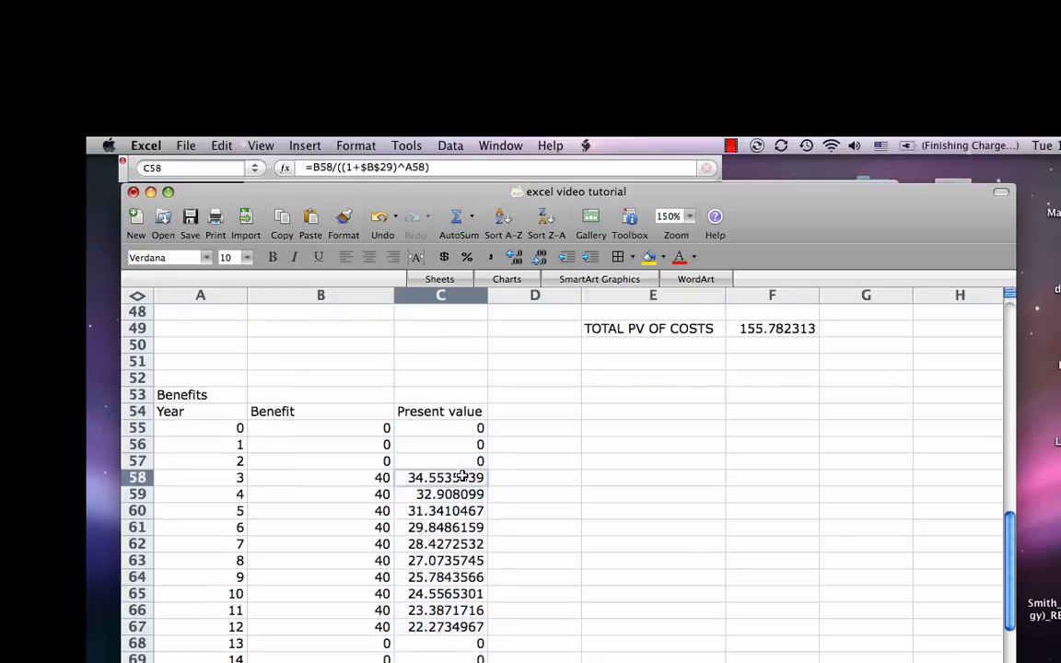
left_click(428, 493)
left_click(440, 527)
Step: Enter the label "TOTAL PV OF BENEFIT" in B73 below the benefits table
scroll(452, 552, "down", 7)
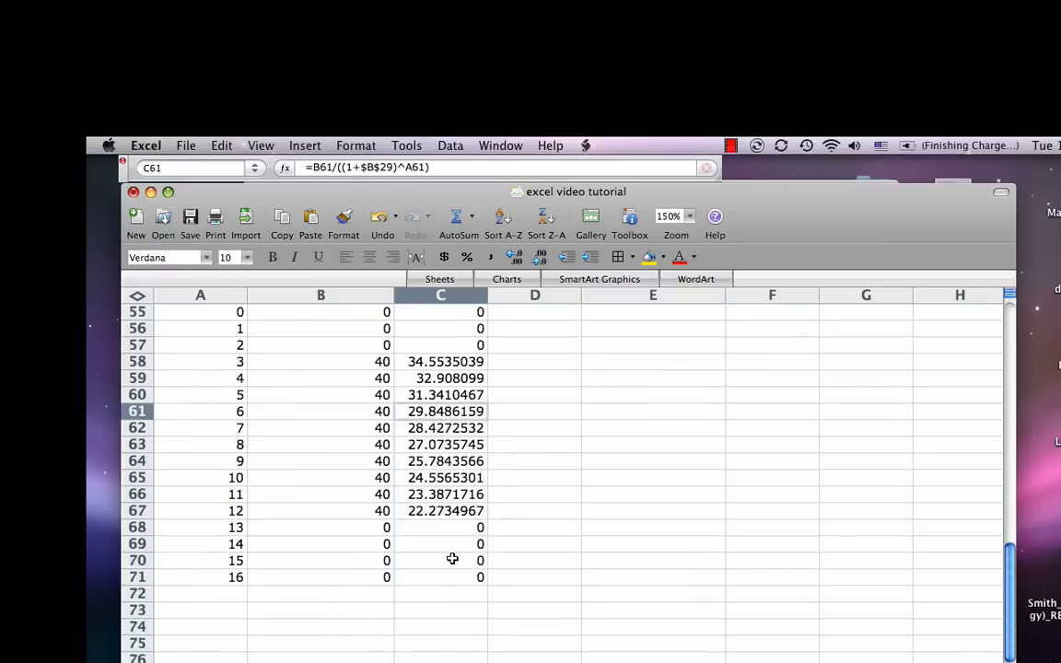
scroll(453, 559, "down", 3)
left_click(352, 566)
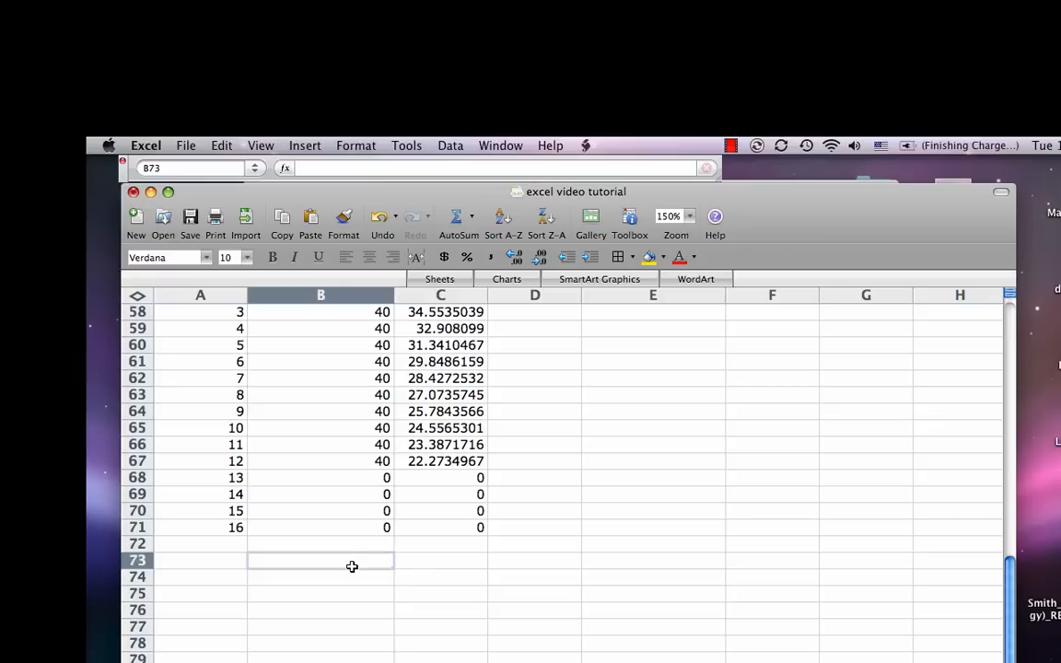
type("TOTAL OV")
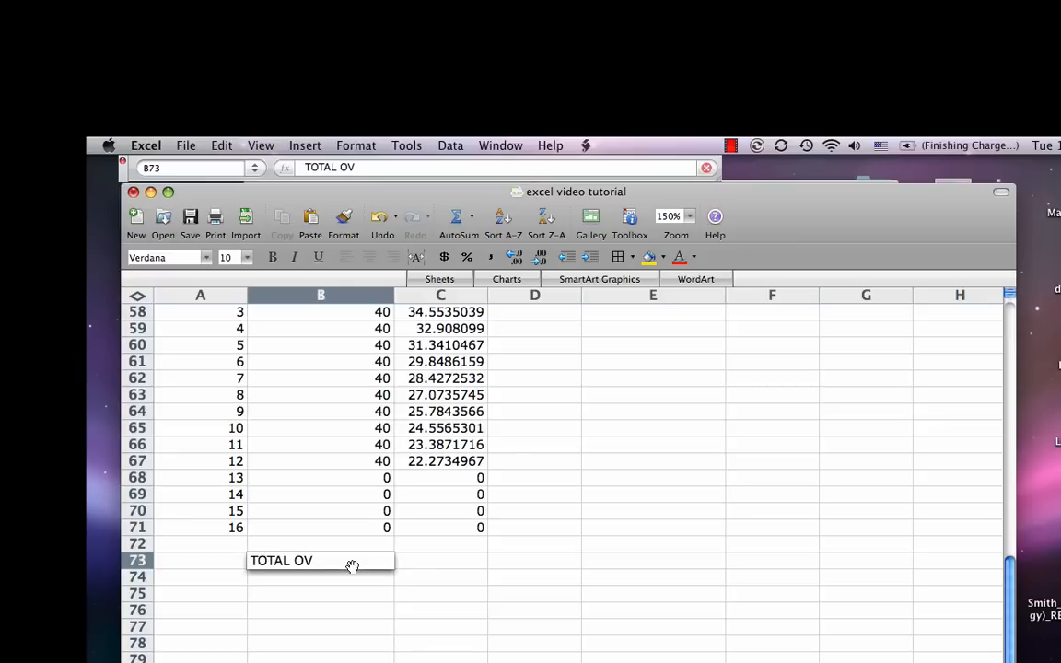
key("BackSpace")
key("BackSpace")
type("PV OF BENEFIT")
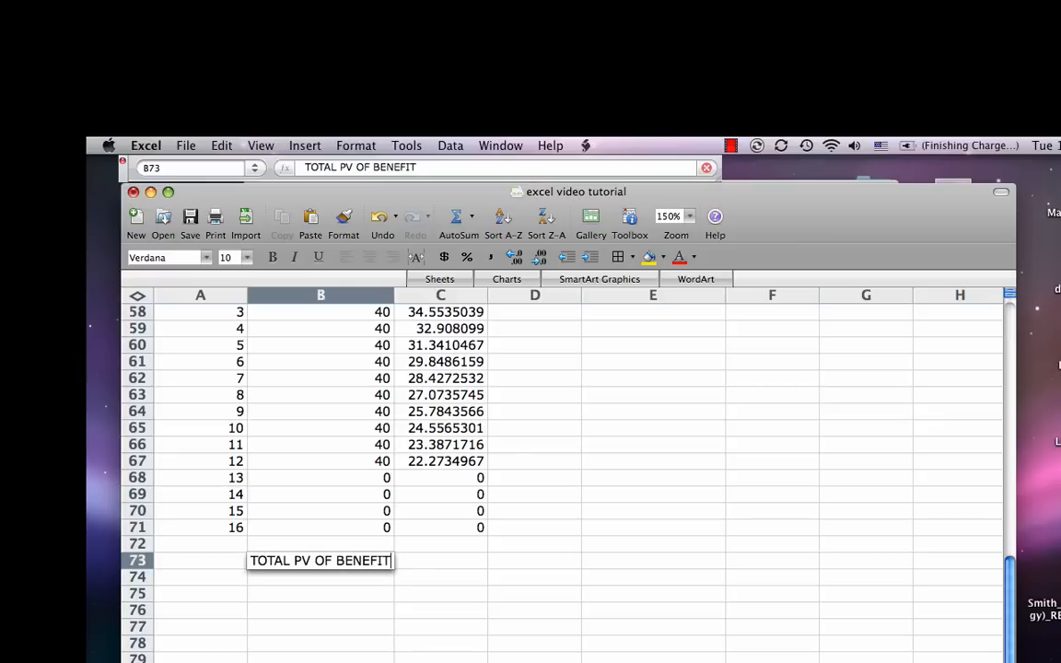
key("Tab")
Step: Total the benefit present values in C73 with the formula =SUM(C55:C71)
type("=sum(")
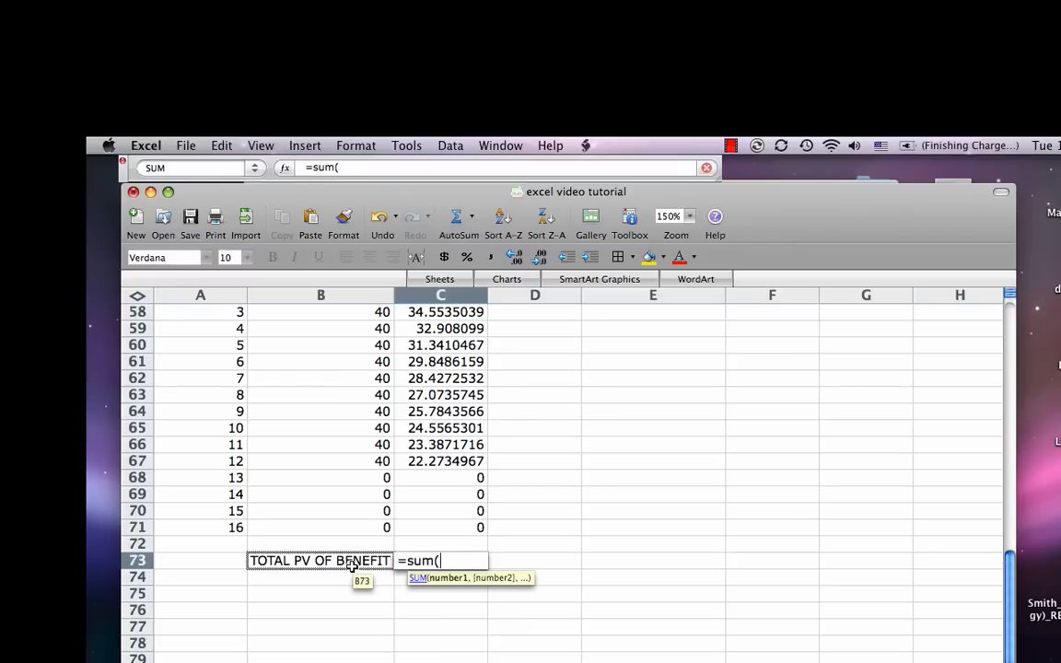
key("Up")
key("Up")
key("shift+Up")
key("shift+Up")
key("shift+Up")
key("shift+Up")
key("shift+Up")
key("shift+Up")
key("shift+Up")
key("shift+Up")
key("shift+Up")
key("shift+Up")
key("shift+Up")
key("shift+Up")
key("shift+Up")
key("shift+Up")
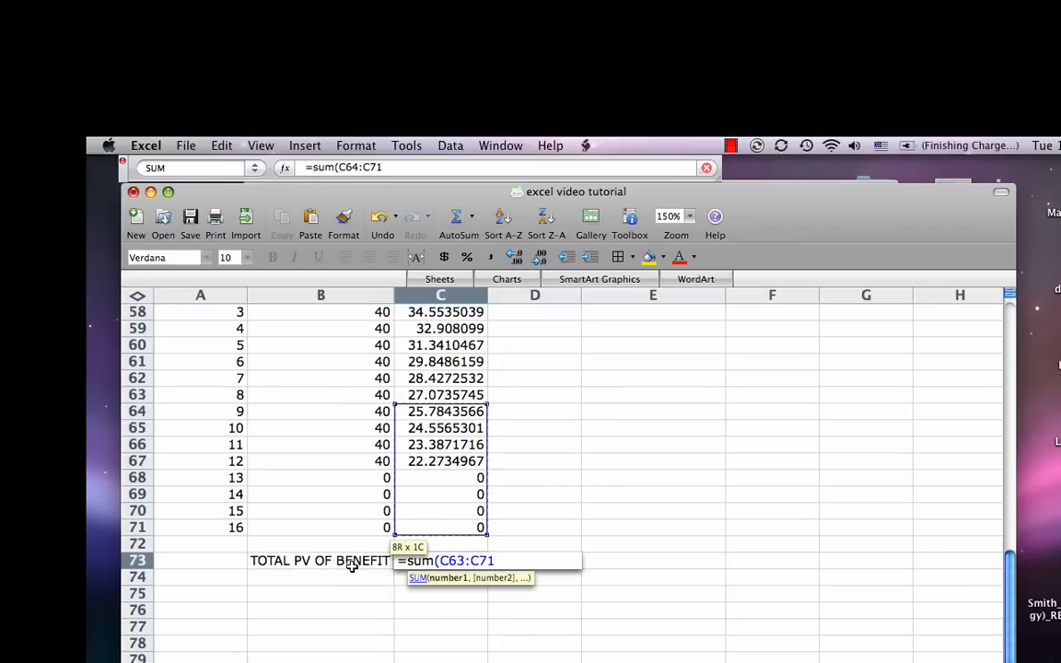
key("shift+Up")
key("shift+Up")
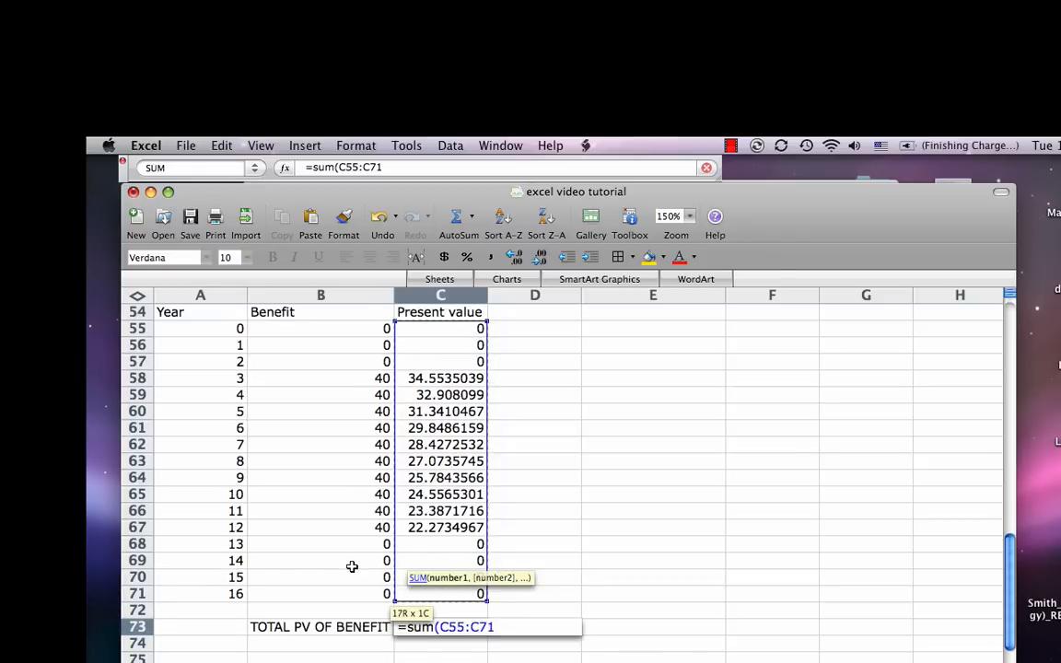
type(")")
key("Return")
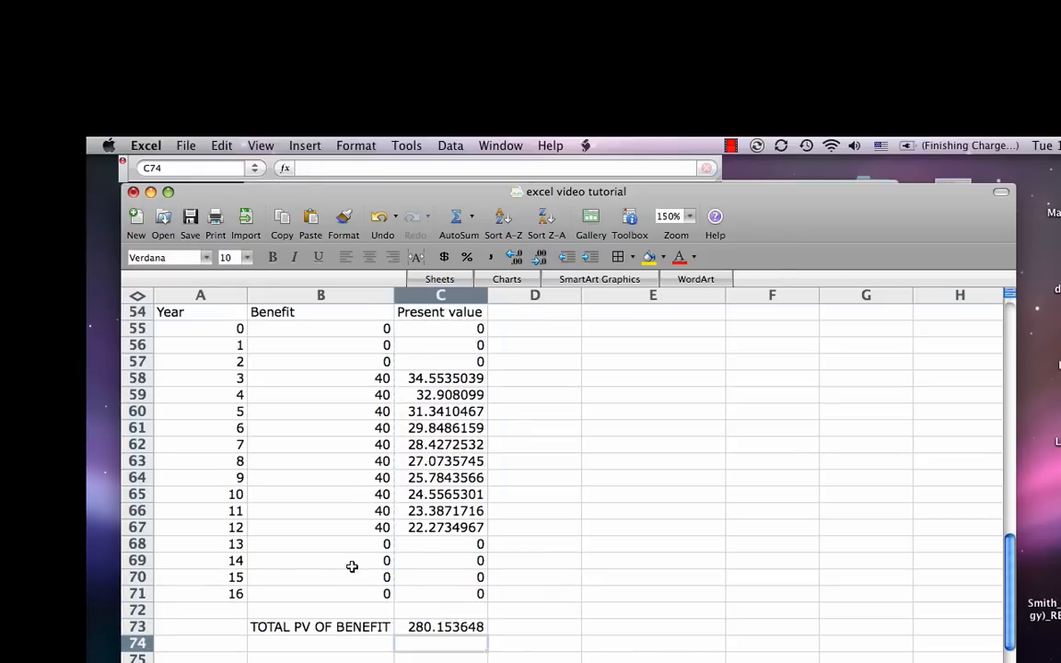
Step: Compare the total present value of benefits in C73 with the total present value of costs in F49
left_click(449, 628)
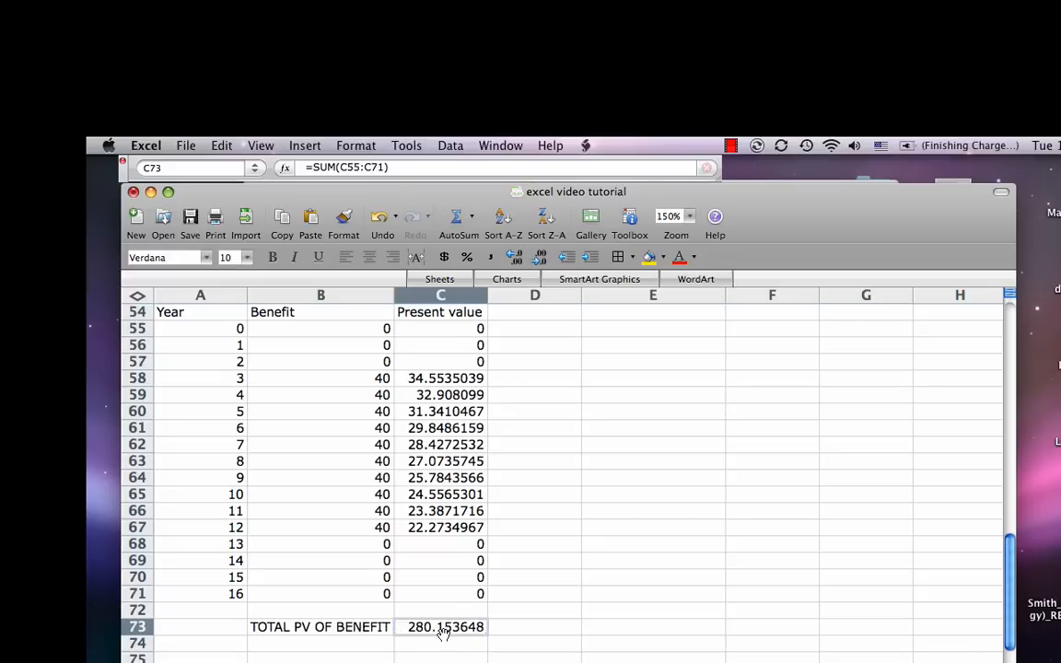
scroll(485, 553, "up", 5)
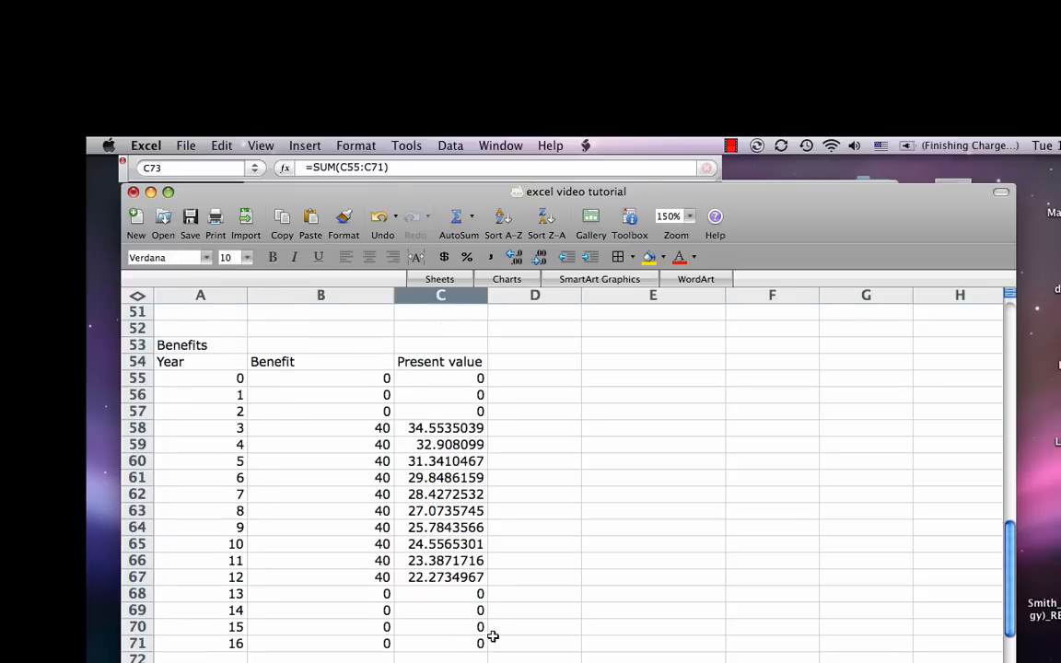
scroll(518, 643, "up", 1)
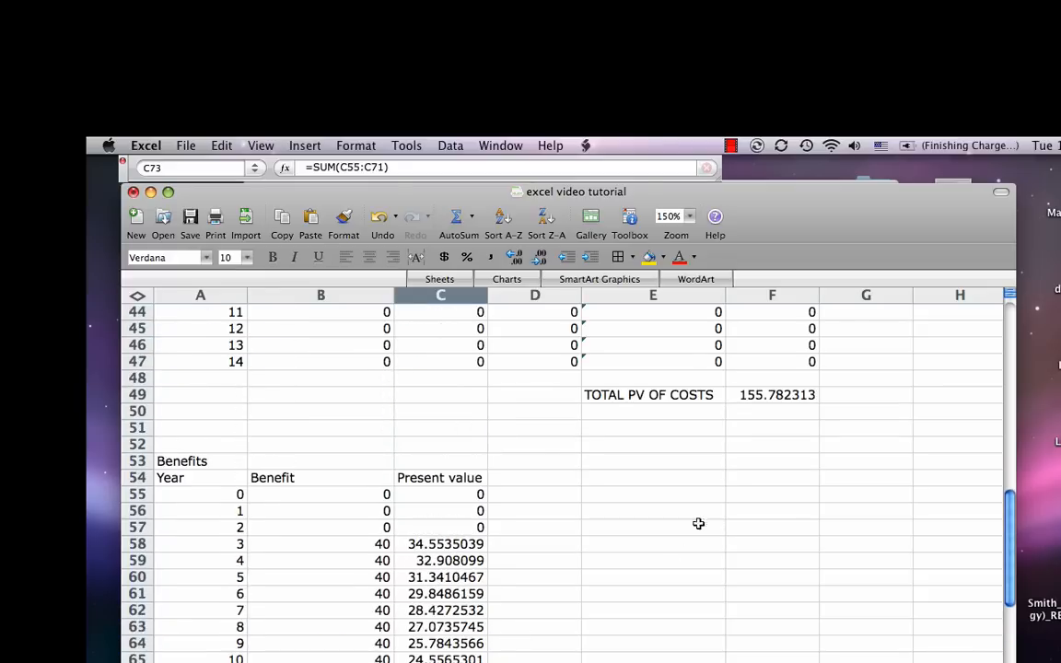
left_click(750, 396)
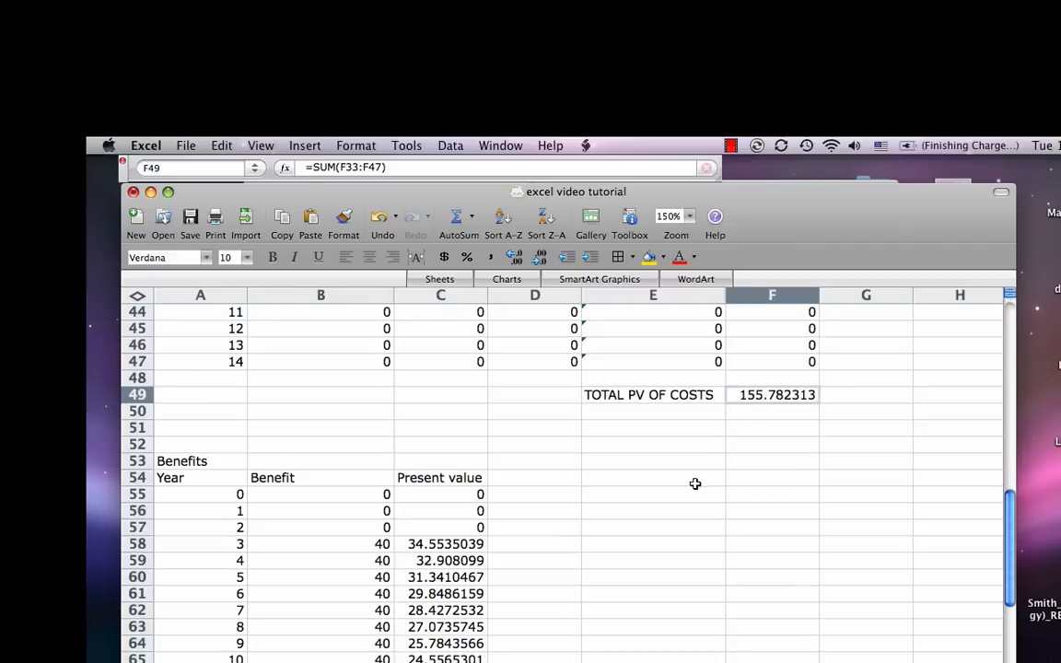
scroll(645, 506, "down", 4)
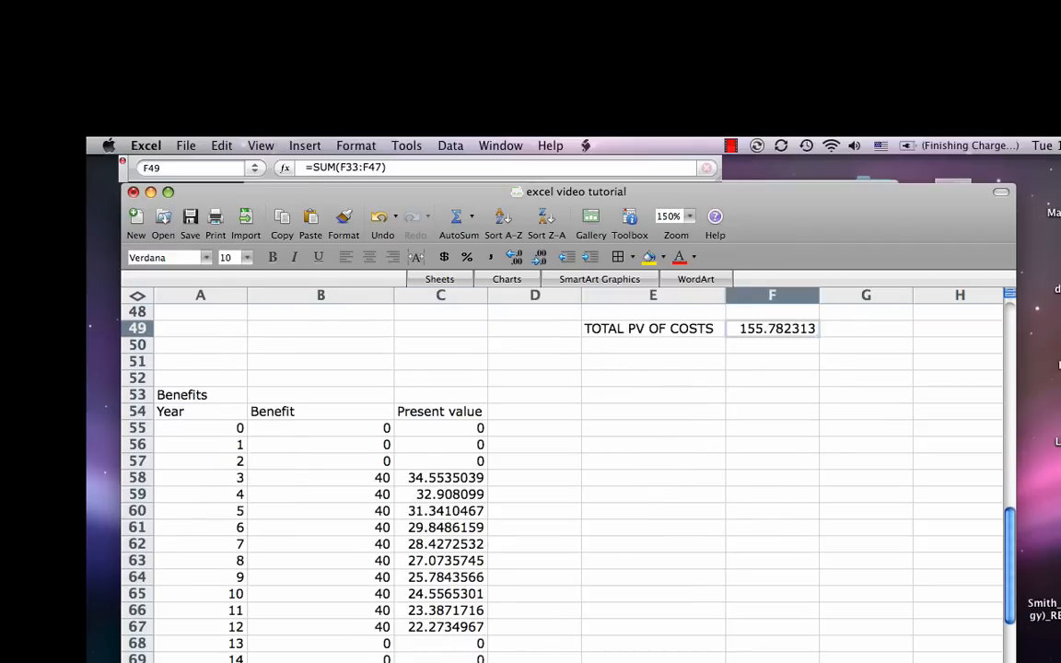
left_click(440, 662)
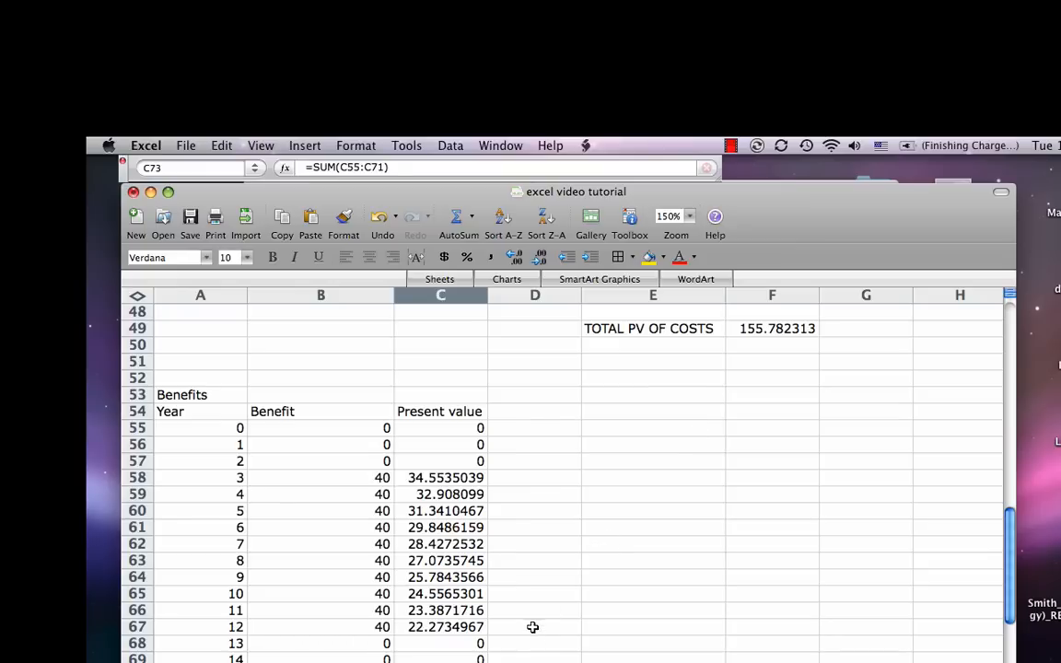
scroll(532, 626, "down", 3)
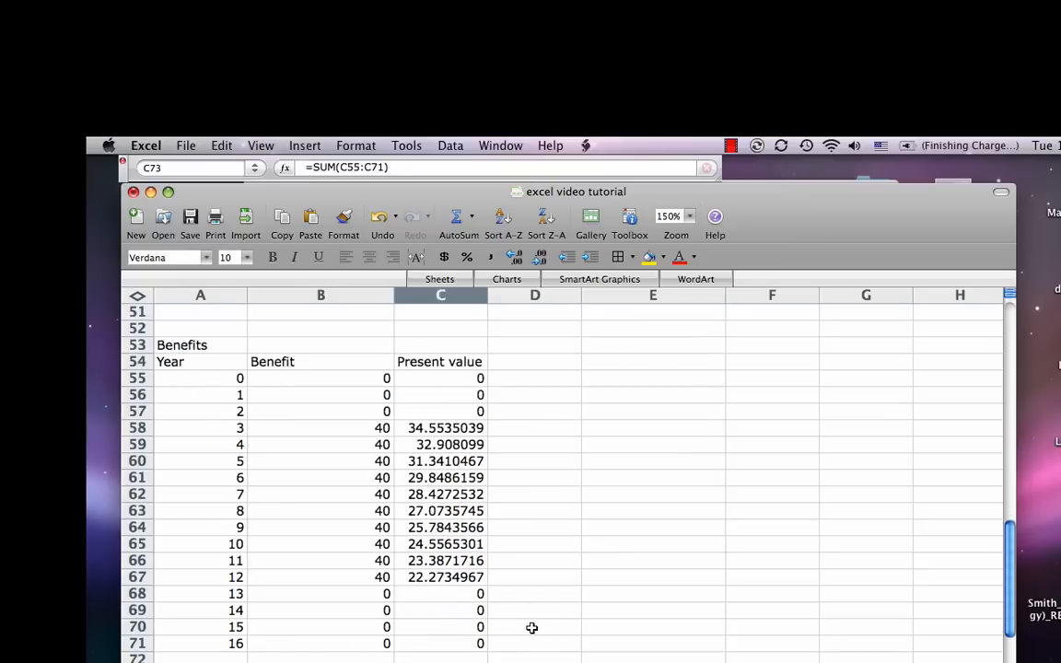
scroll(532, 626, "up", 2)
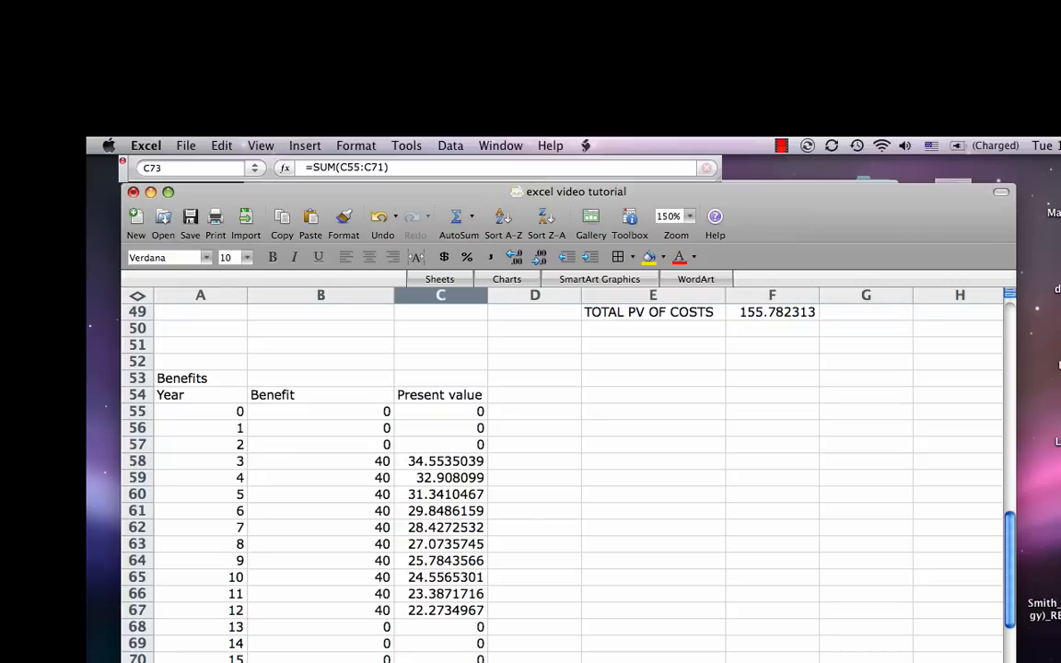
left_click(785, 150)
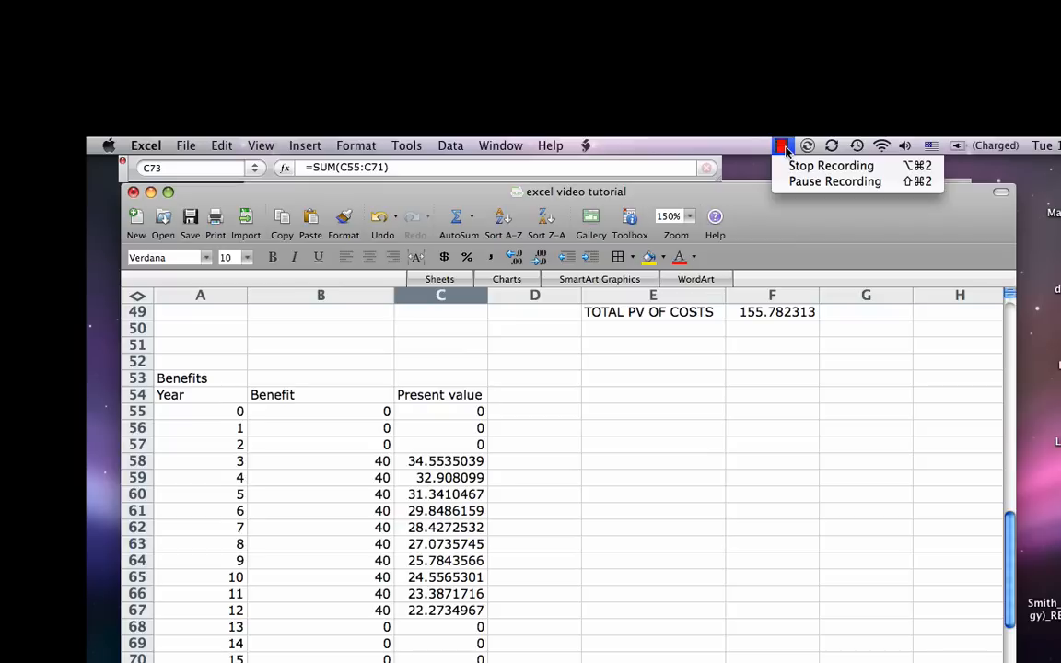